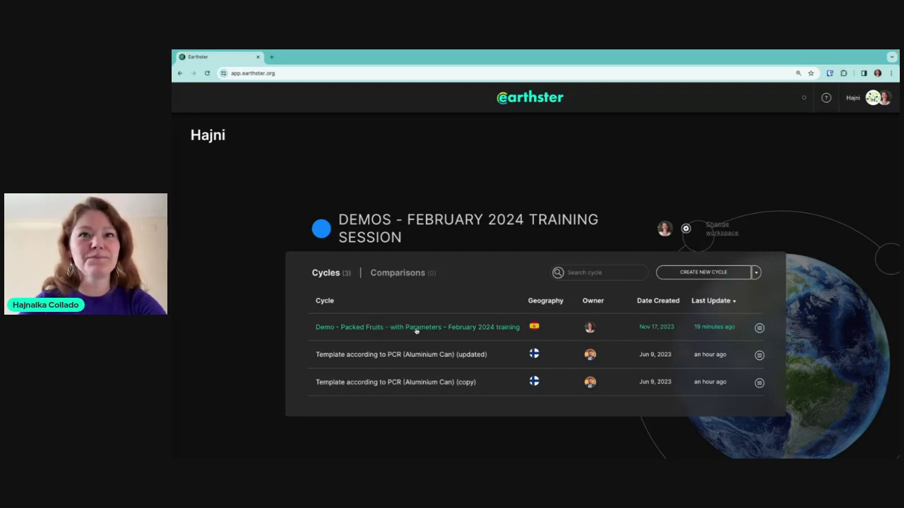
# Duplicate the cycle "Demo - Packed Fruits - with Parameters - February 2024 training"
pyautogui.moveTo(757, 329)
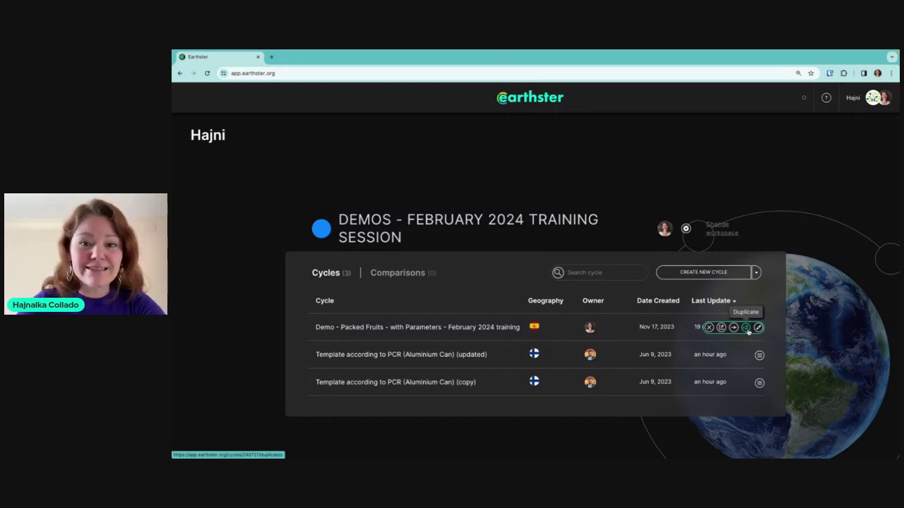
pyautogui.click(746, 328)
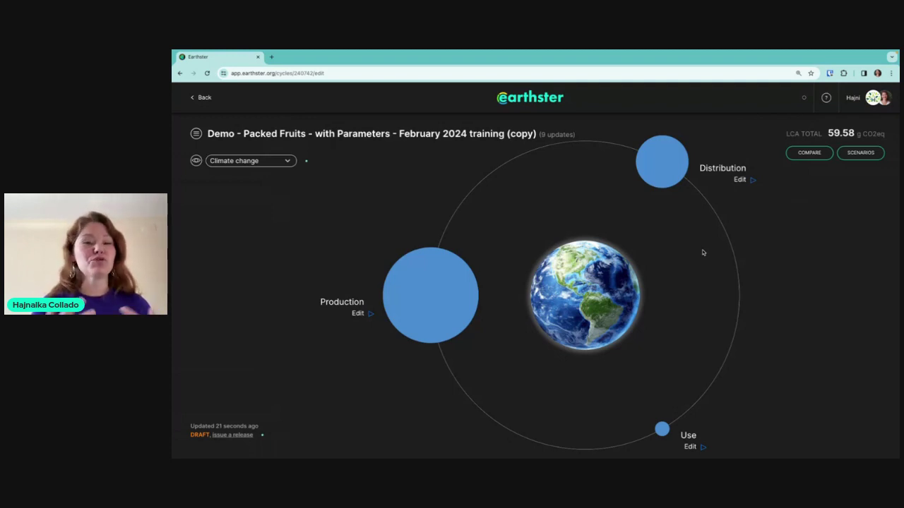
# Expand the Production and Distribution stages and examine the impacts of Fruit production, Packaging and Transport from producer to consumer
pyautogui.click(445, 297)
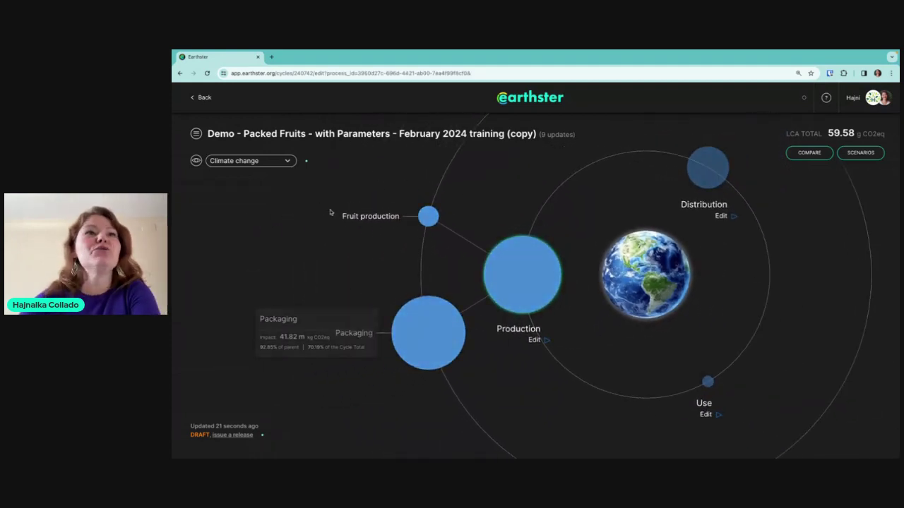
pyautogui.moveTo(409, 221)
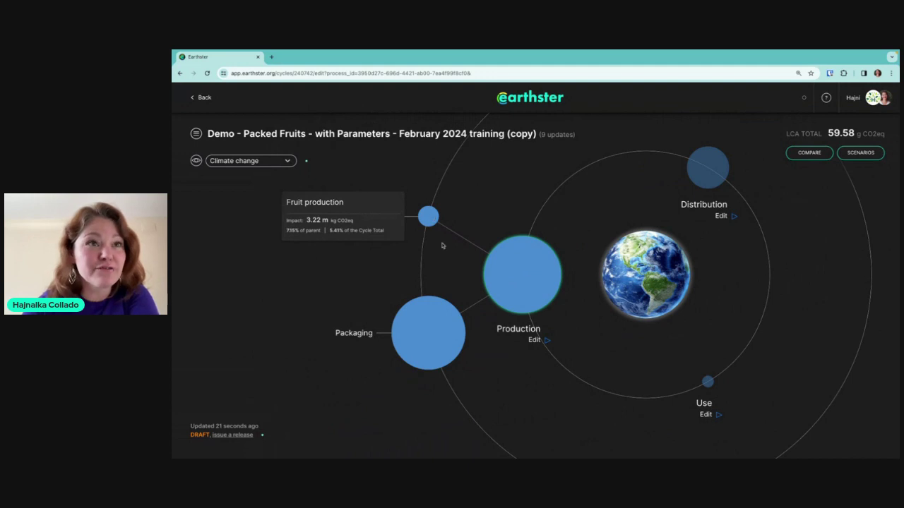
pyautogui.moveTo(429, 332)
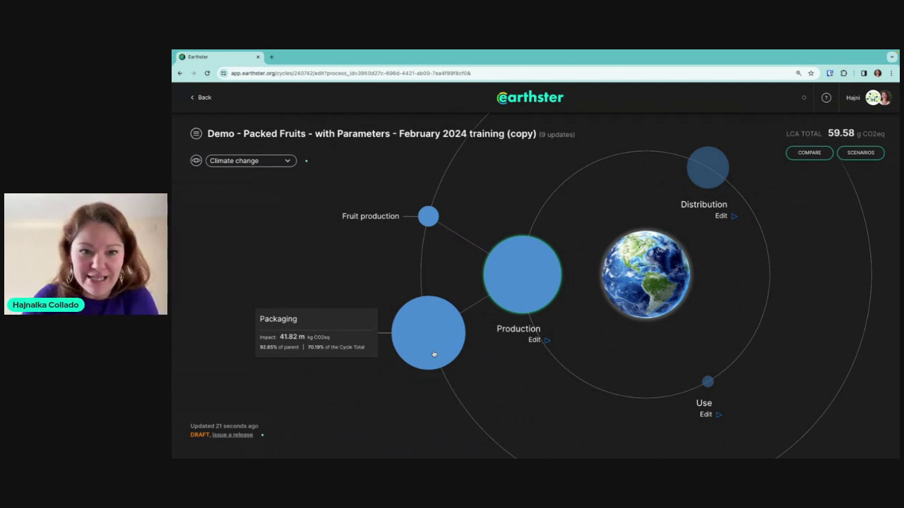
pyautogui.click(706, 173)
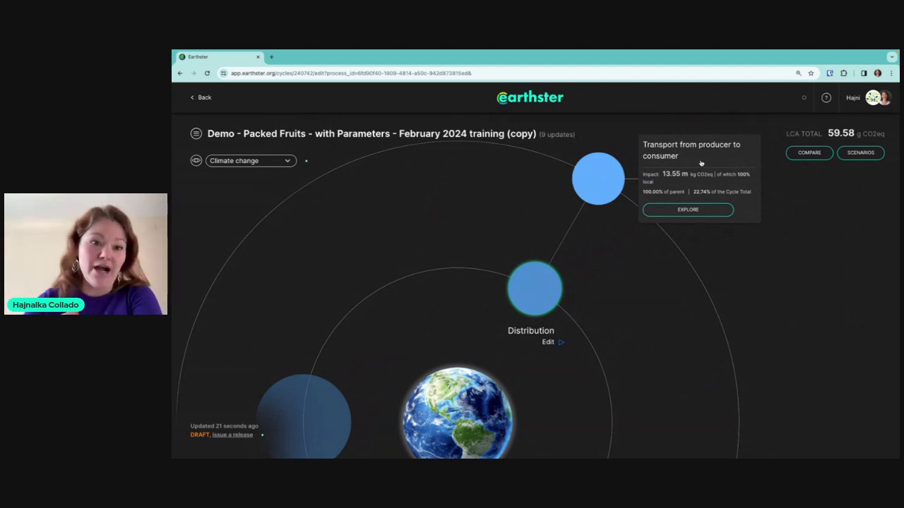
pyautogui.click(643, 212)
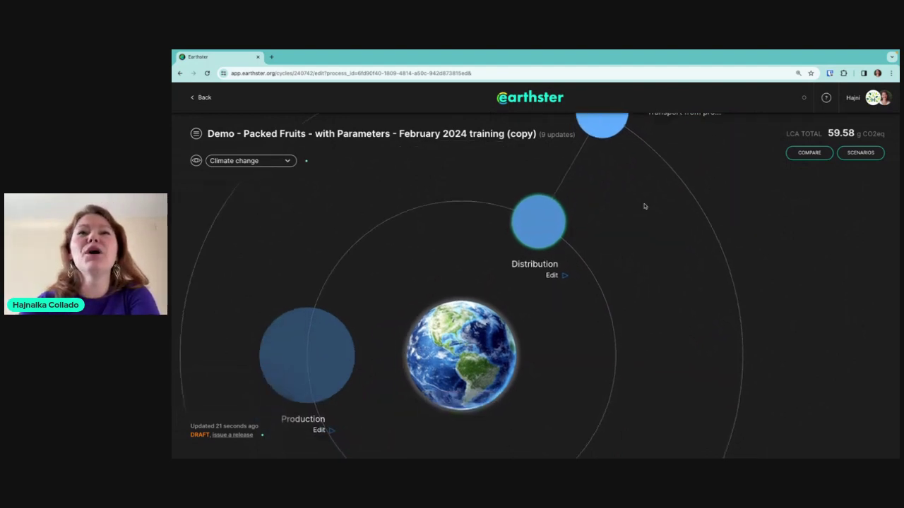
# Expand the Use stage with its Eating the fruits and Waste Management branches, and examine the impact of Washing the fruits
pyautogui.scroll(-3, 555, 305)
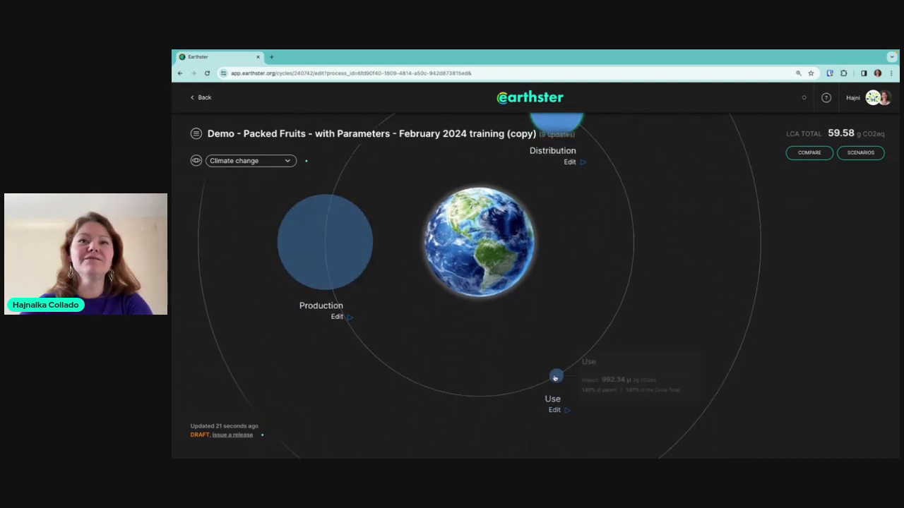
pyautogui.scroll(-1, 555, 375)
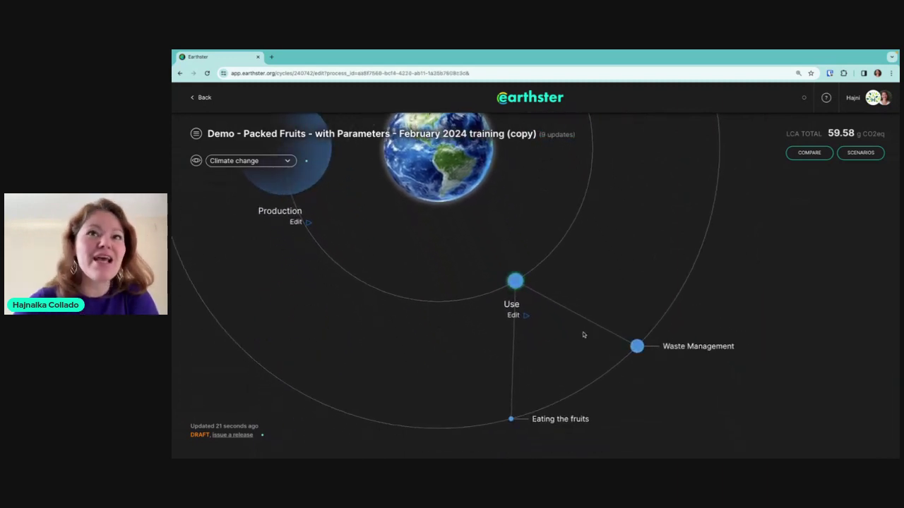
pyautogui.scroll(-1, 555, 346)
pyautogui.moveTo(521, 372)
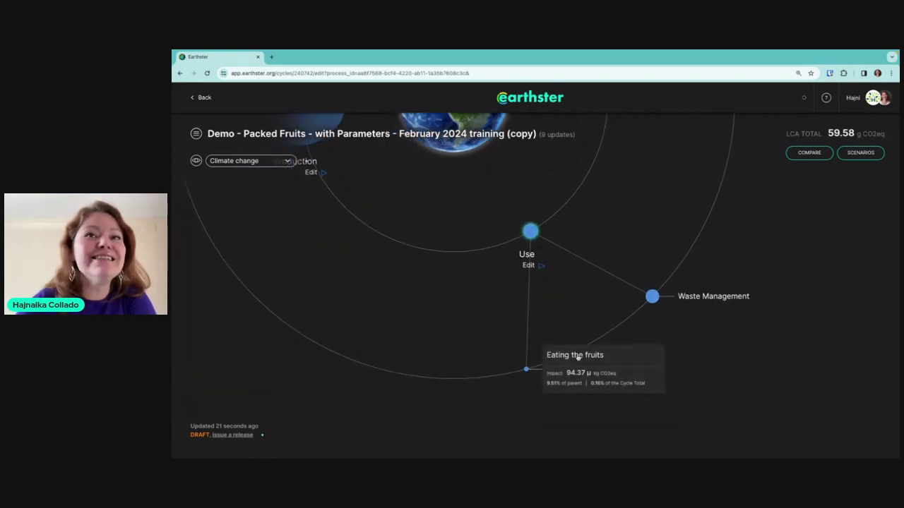
pyautogui.click(624, 359)
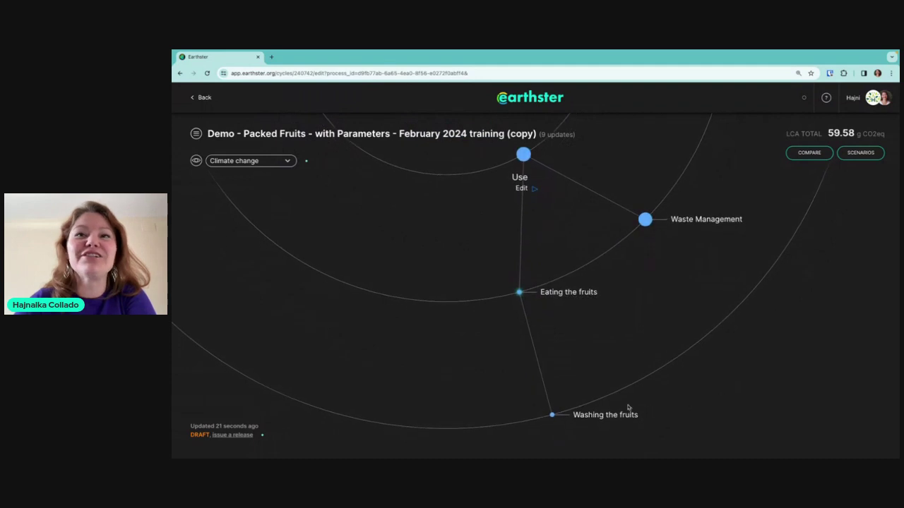
pyautogui.moveTo(603, 428)
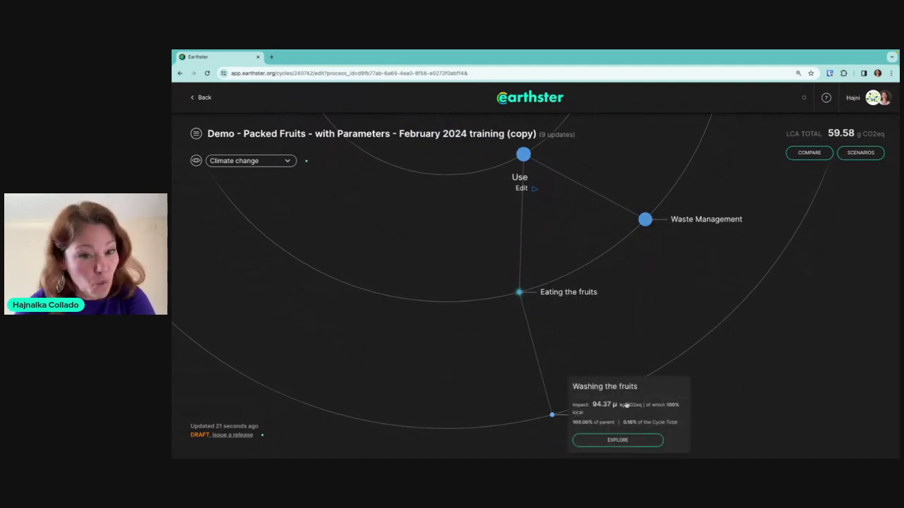
pyautogui.click(691, 214)
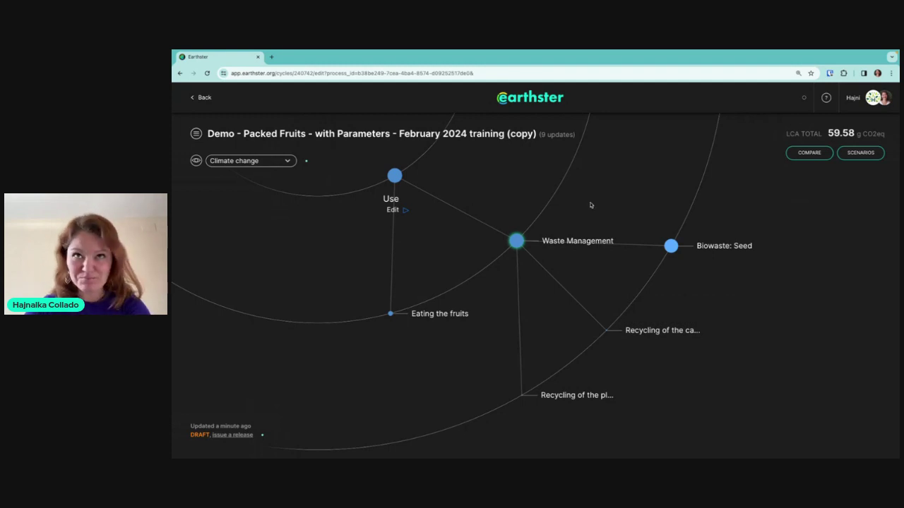
# Collapse the Waste Management branch back to the Use stage and reset the diagram
pyautogui.scroll(-4, 589, 204)
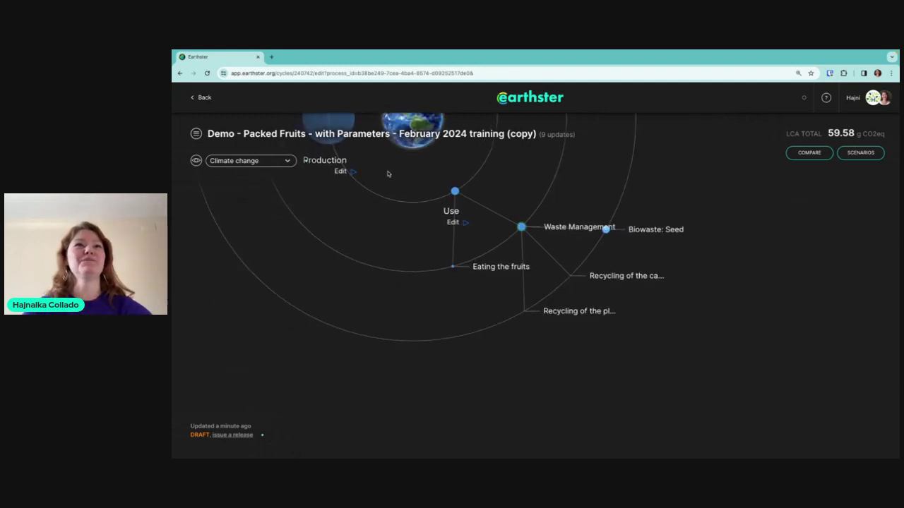
pyautogui.hotkey('ctrl', 'a')
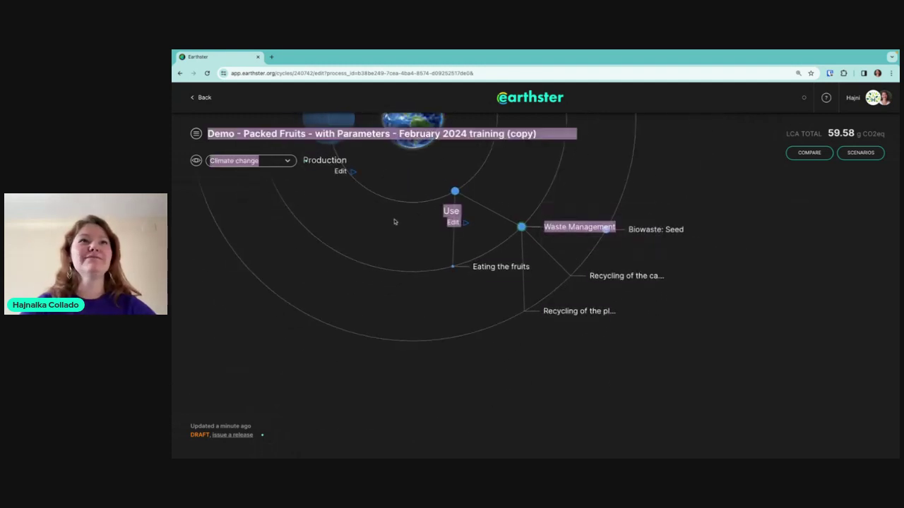
pyautogui.click(420, 168)
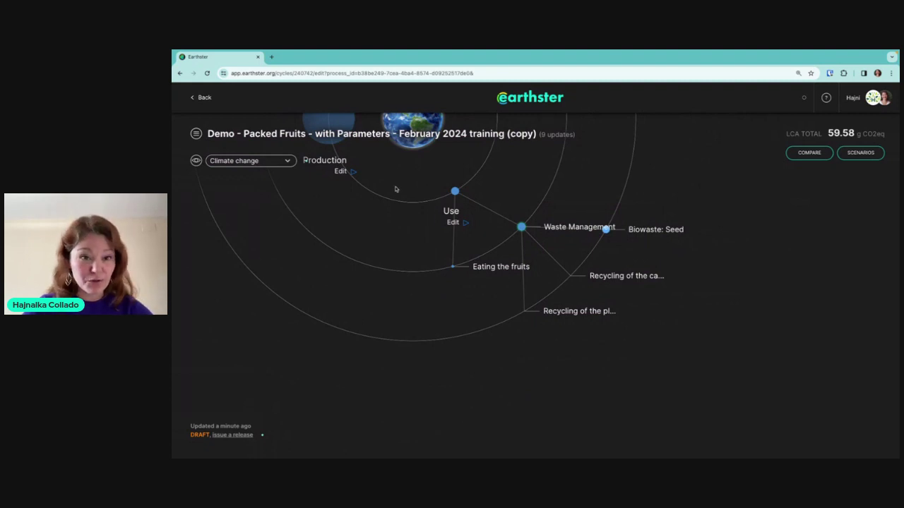
pyautogui.moveTo(401, 166); pyautogui.dragTo(536, 259)
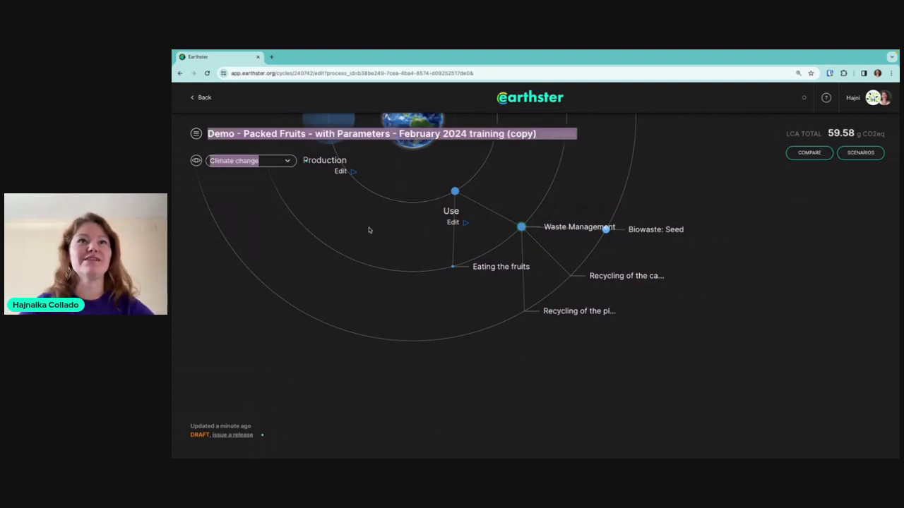
pyautogui.scroll(1, 409, 233)
pyautogui.scroll(-2, 410, 233)
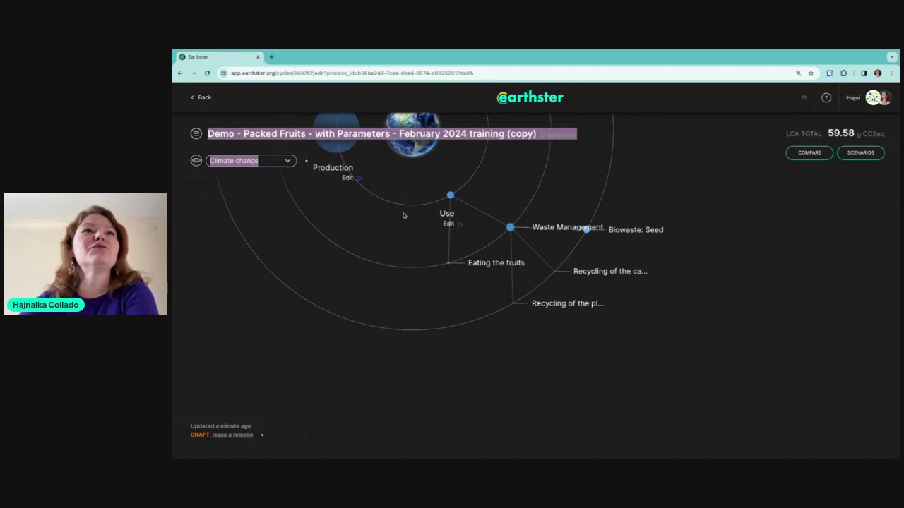
pyautogui.click(449, 198)
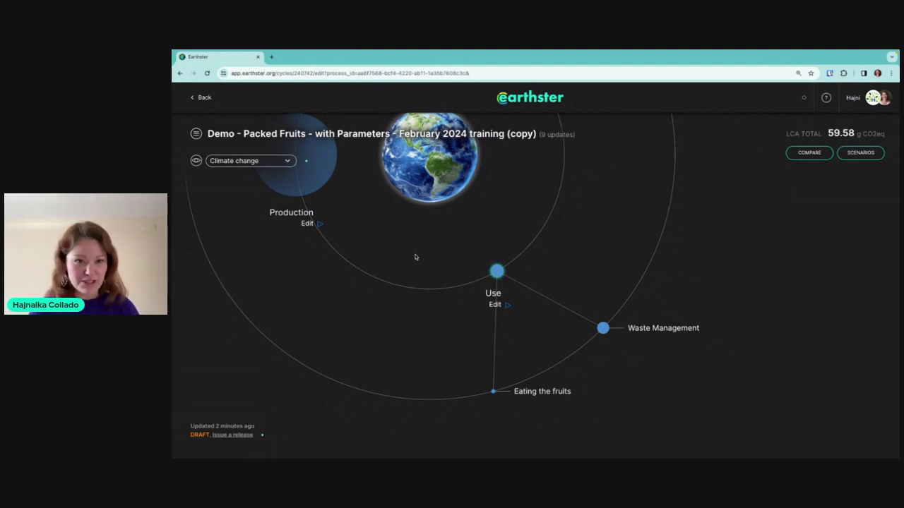
pyautogui.click(196, 161)
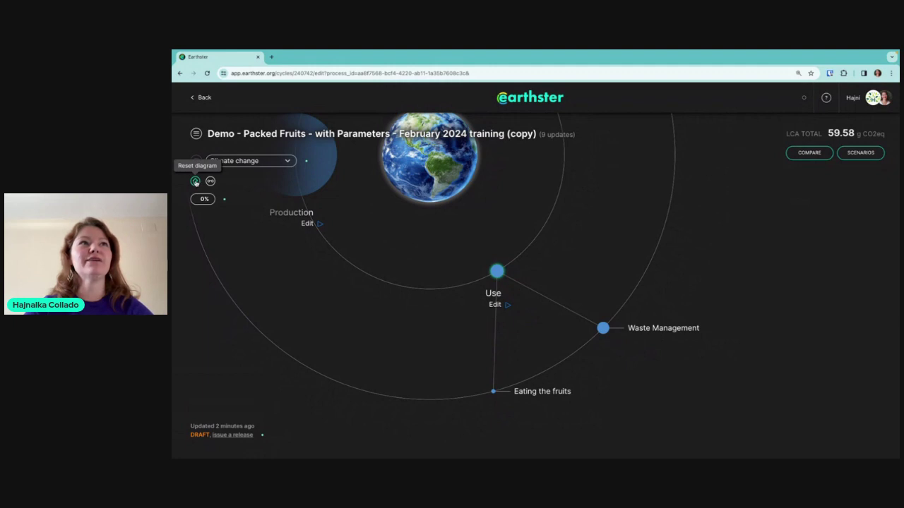
pyautogui.click(196, 181)
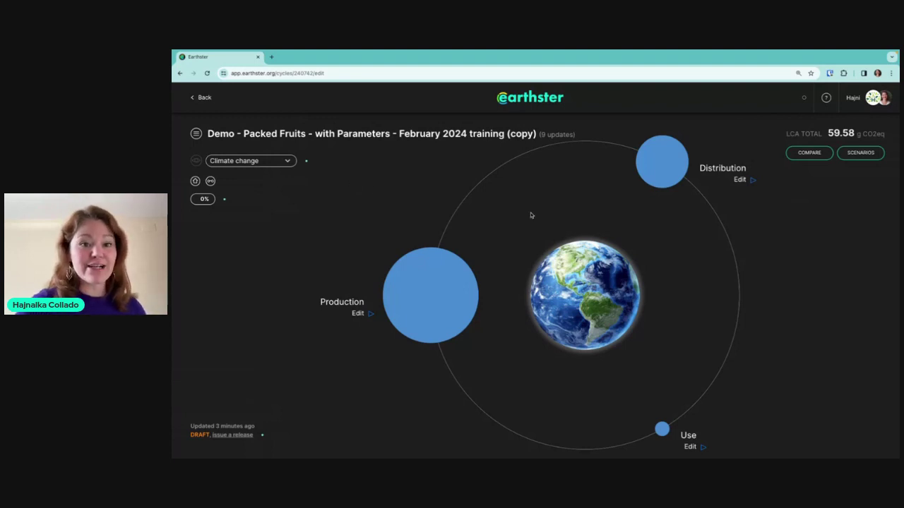
# Expand the Production stage, review its list of processes and close the details
pyautogui.moveTo(663, 415)
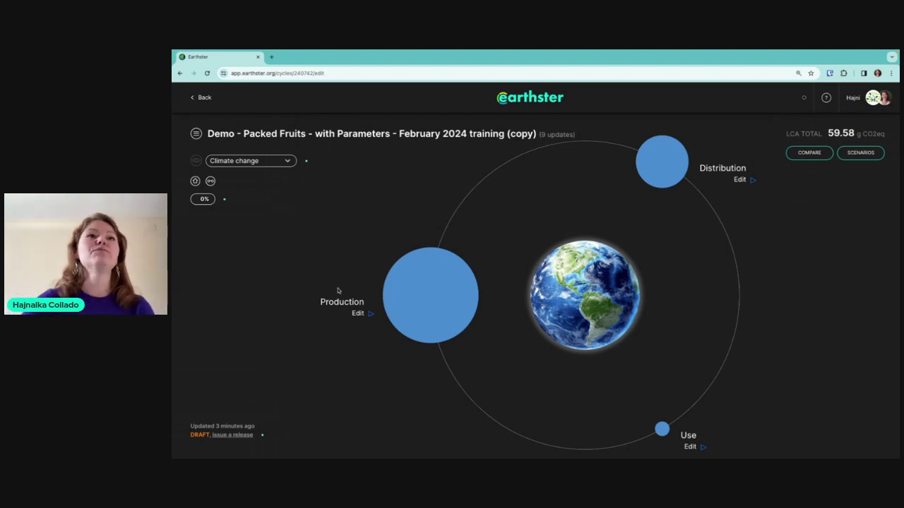
pyautogui.moveTo(424, 281)
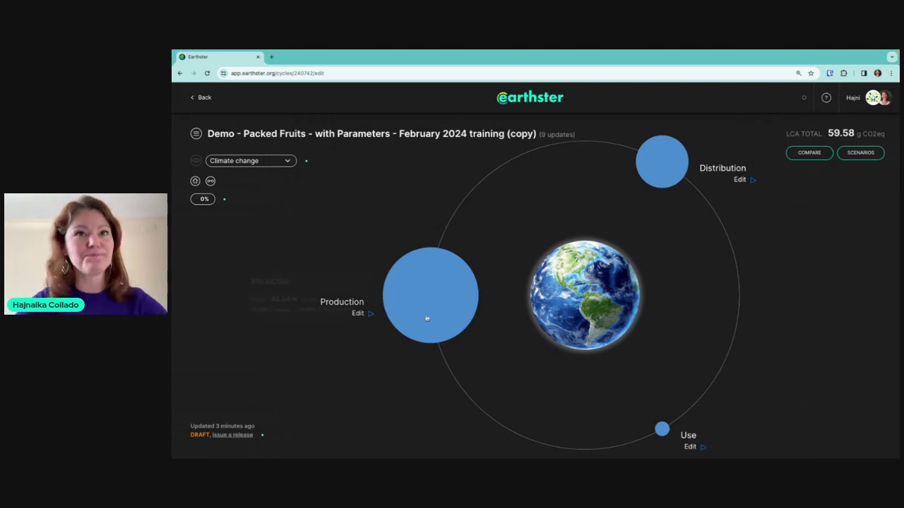
pyautogui.click(431, 295)
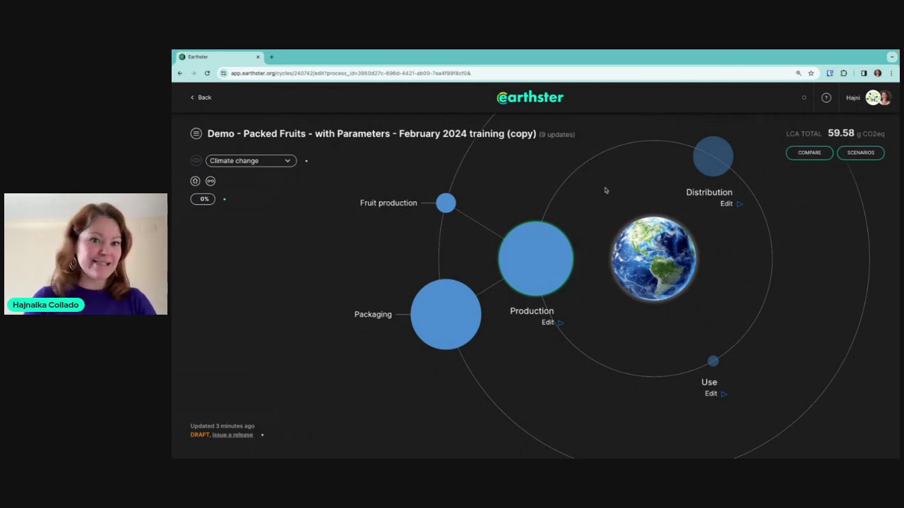
pyautogui.moveTo(531, 242)
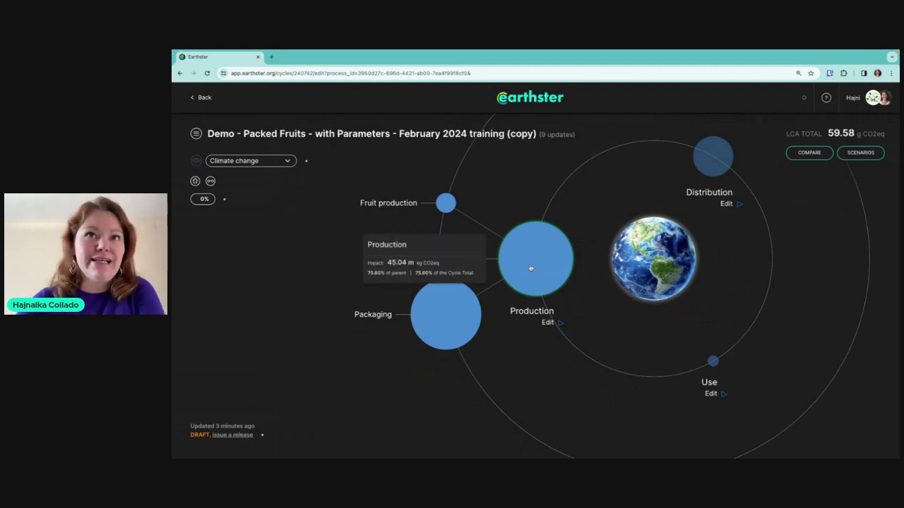
pyautogui.click(530, 268)
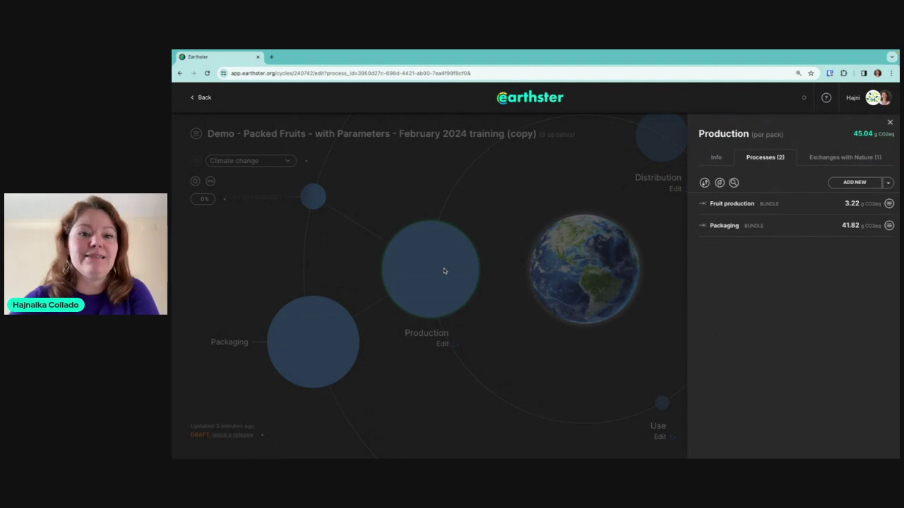
pyautogui.click(276, 161)
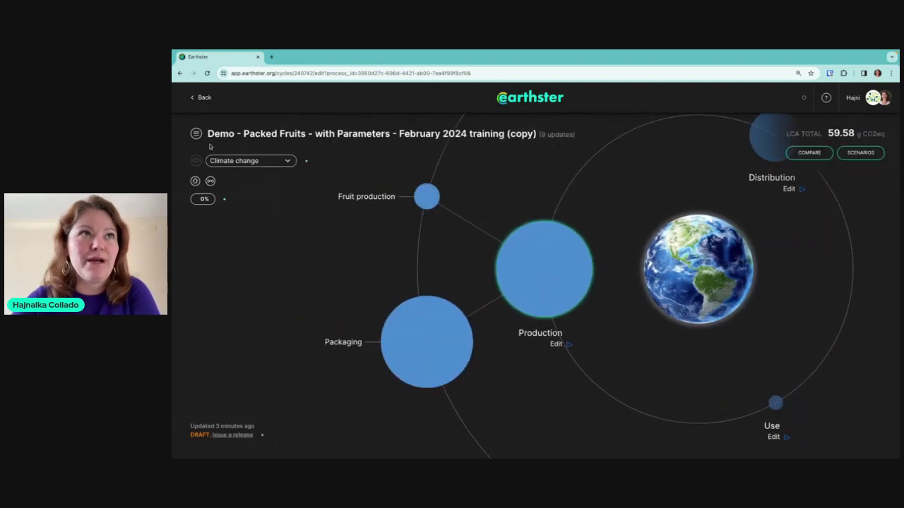
# Switch the displayed impact category to Water use and to Damage to resource availability to compare the stages' contributions
pyautogui.click(290, 162)
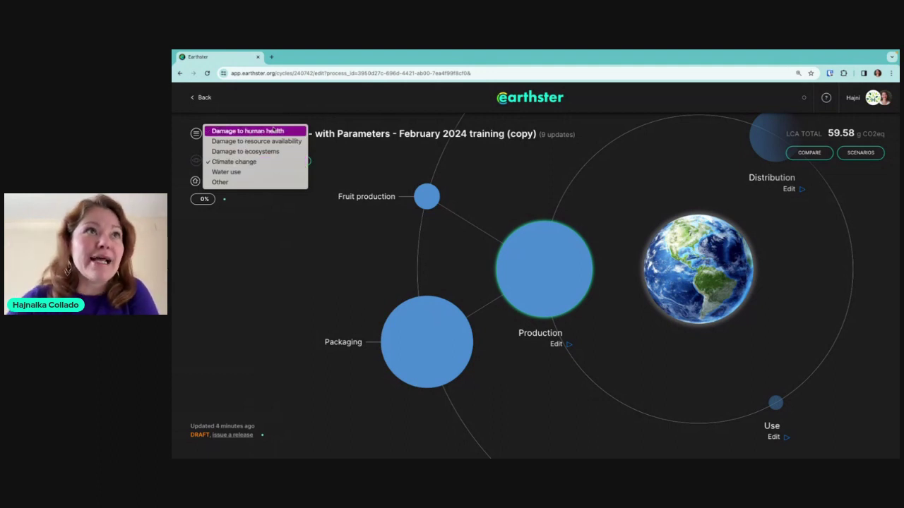
pyautogui.click(239, 173)
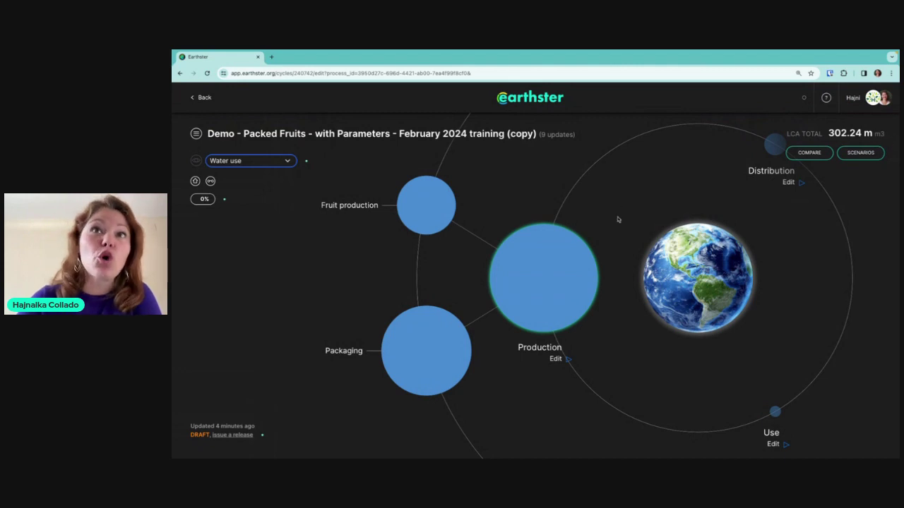
pyautogui.scroll(-2, 617, 219)
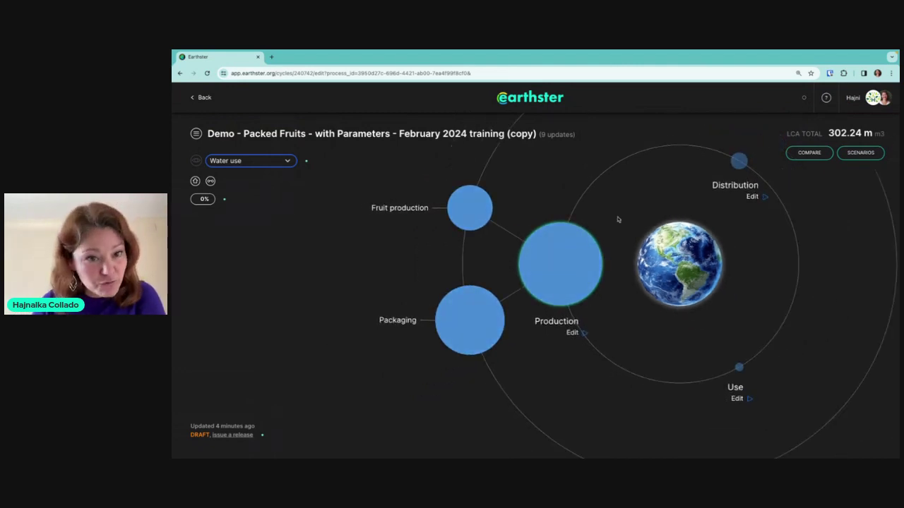
pyautogui.click(286, 163)
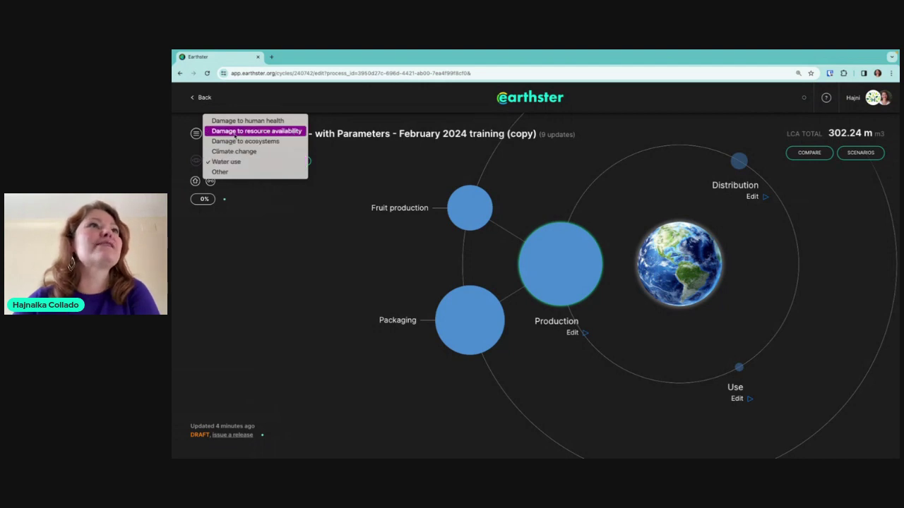
pyautogui.click(273, 132)
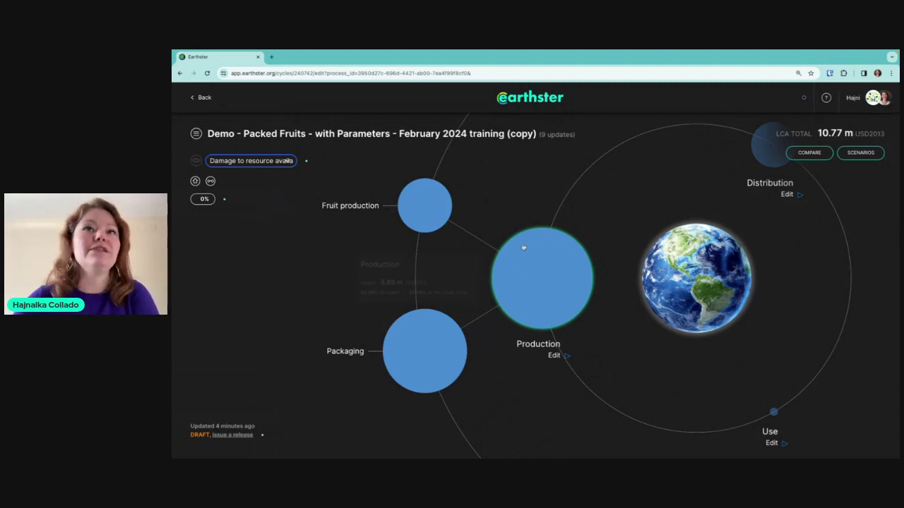
# View the cycle's impact for another category, using the EF3.1 assessment method and the Land use category
pyautogui.click(273, 161)
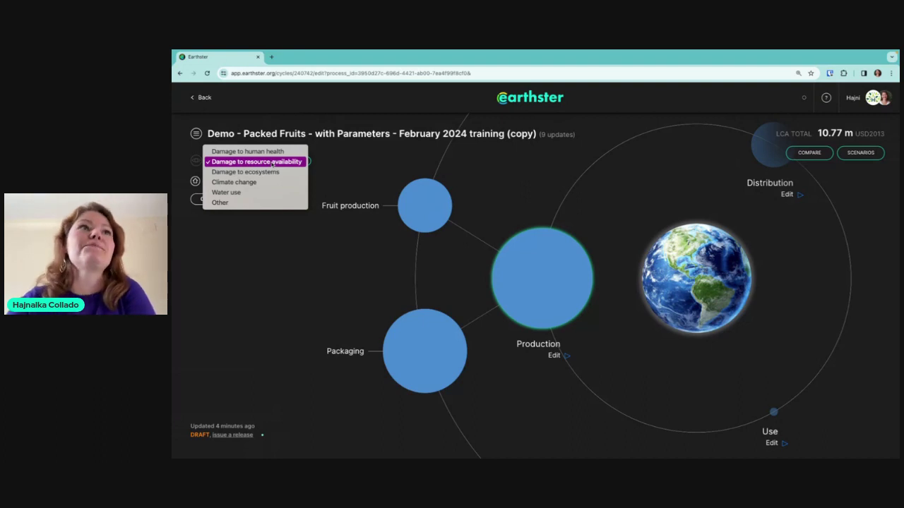
pyautogui.click(237, 204)
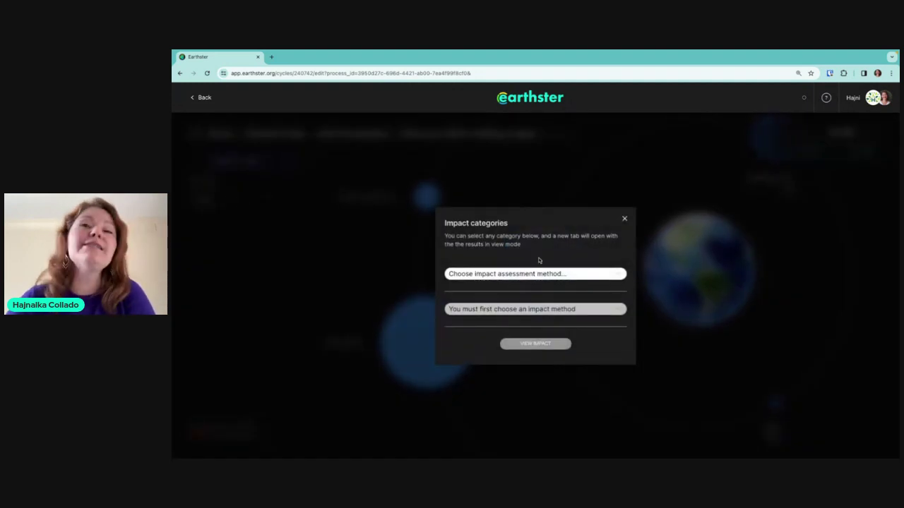
pyautogui.click(537, 276)
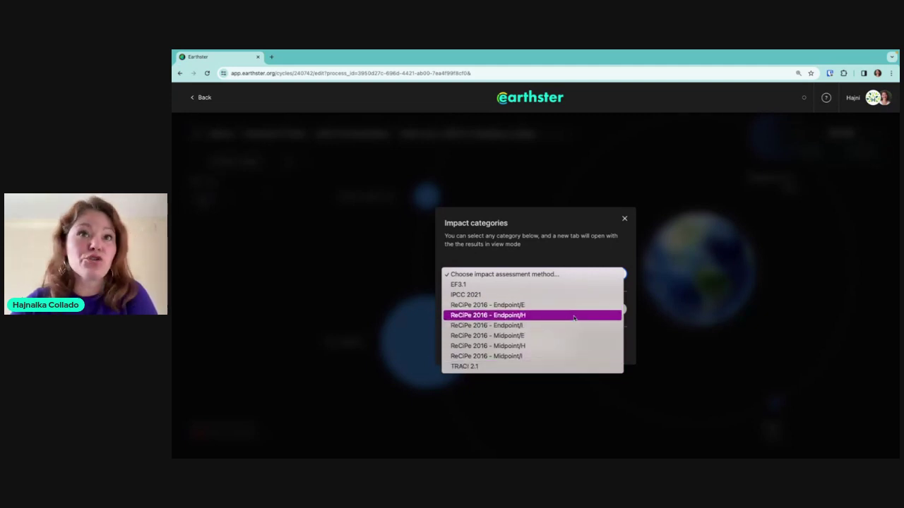
pyautogui.click(478, 285)
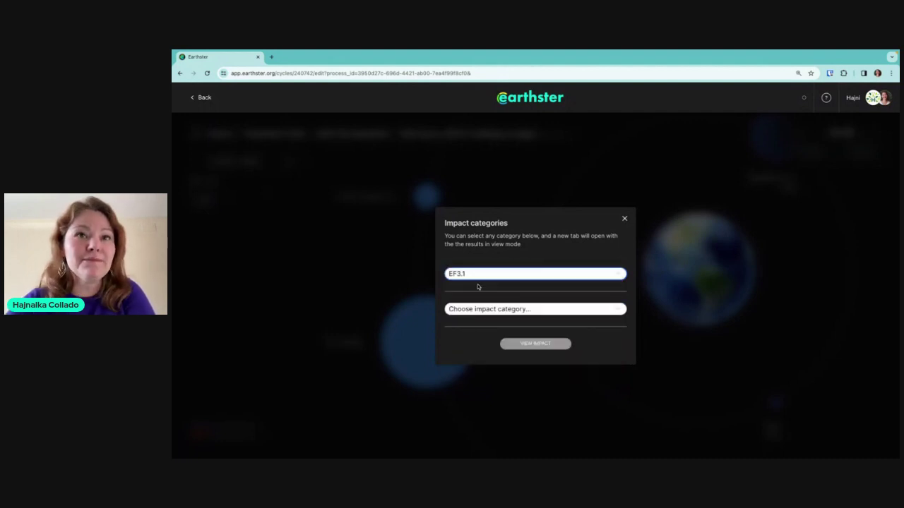
pyautogui.click(489, 309)
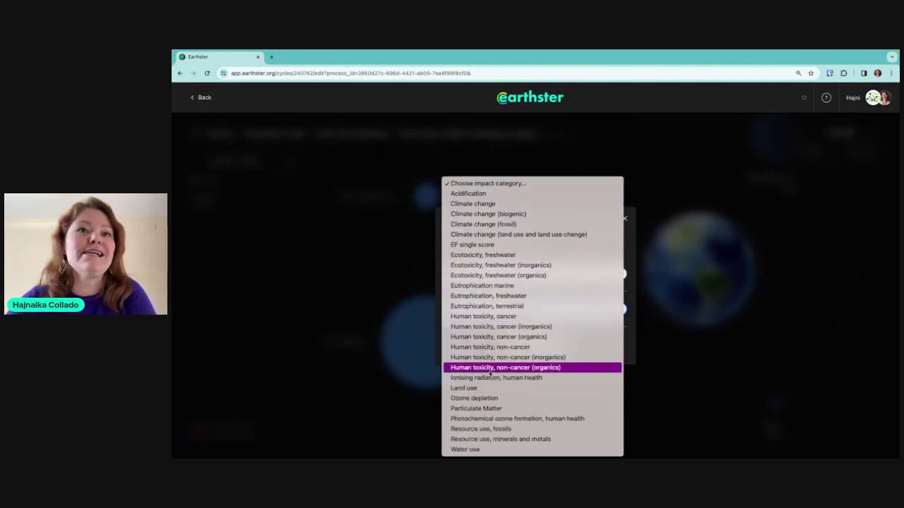
pyautogui.click(480, 388)
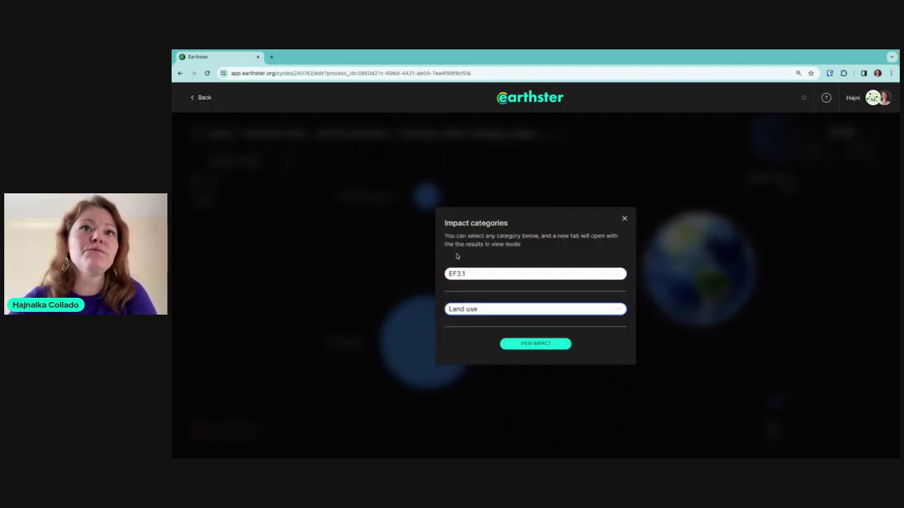
pyautogui.click(535, 344)
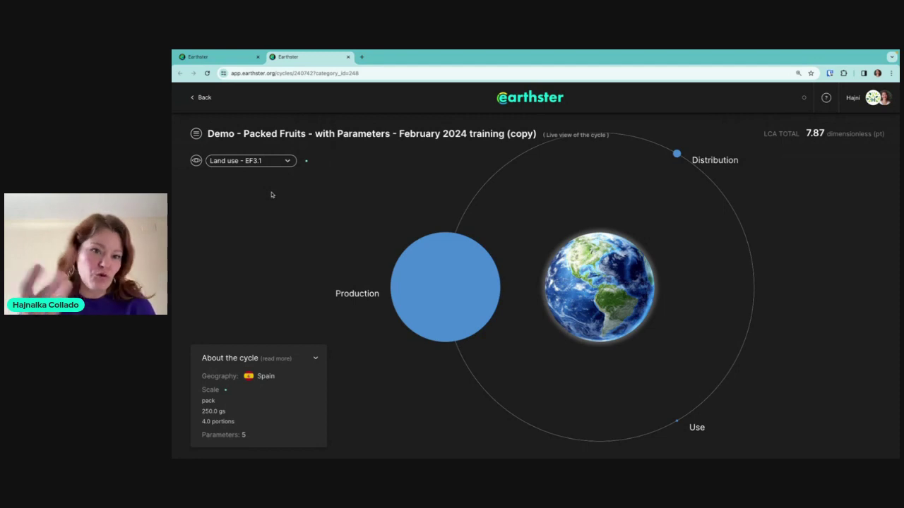
# Expand Production and Fruit production in the Land use results, and explore the upstream market processes of mandarin production
pyautogui.click(455, 277)
pyautogui.click(417, 357)
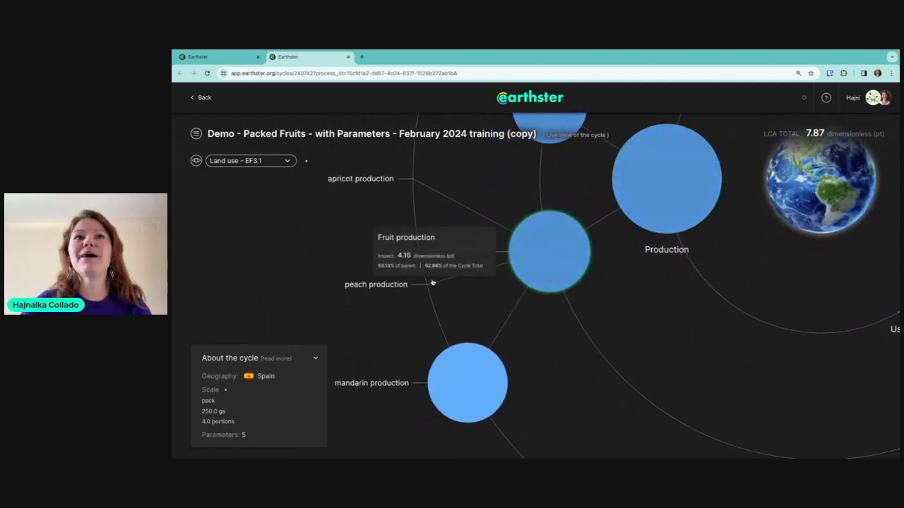
pyautogui.moveTo(468, 307); pyautogui.dragTo(537, 228)
pyautogui.scroll(-2, 537, 228)
pyautogui.moveTo(528, 292)
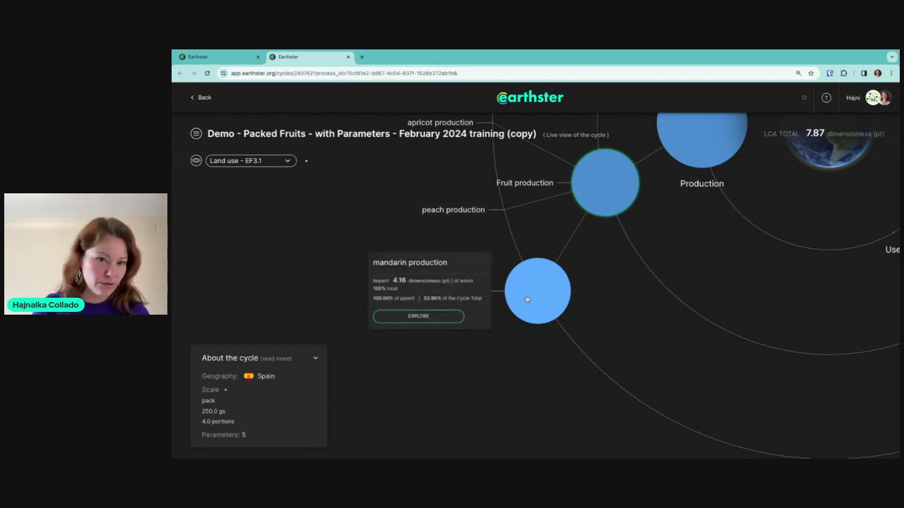
pyautogui.click(438, 320)
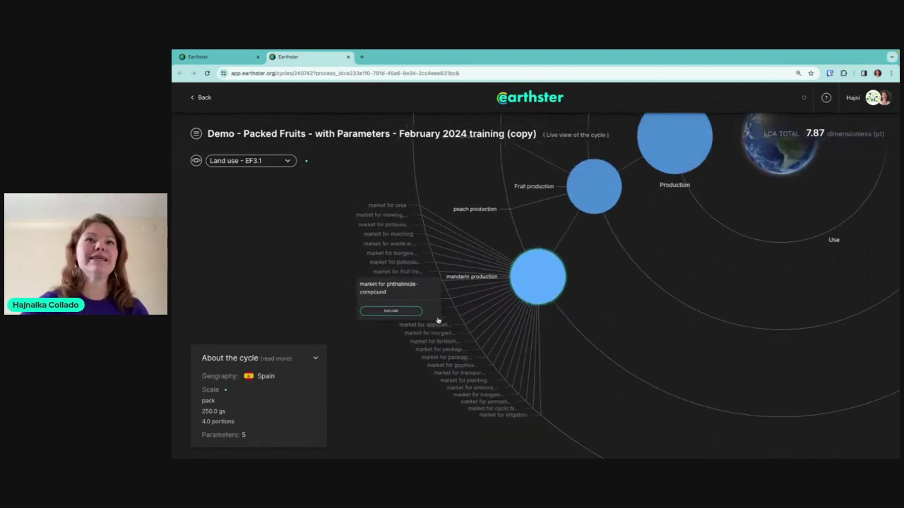
pyautogui.moveTo(507, 389)
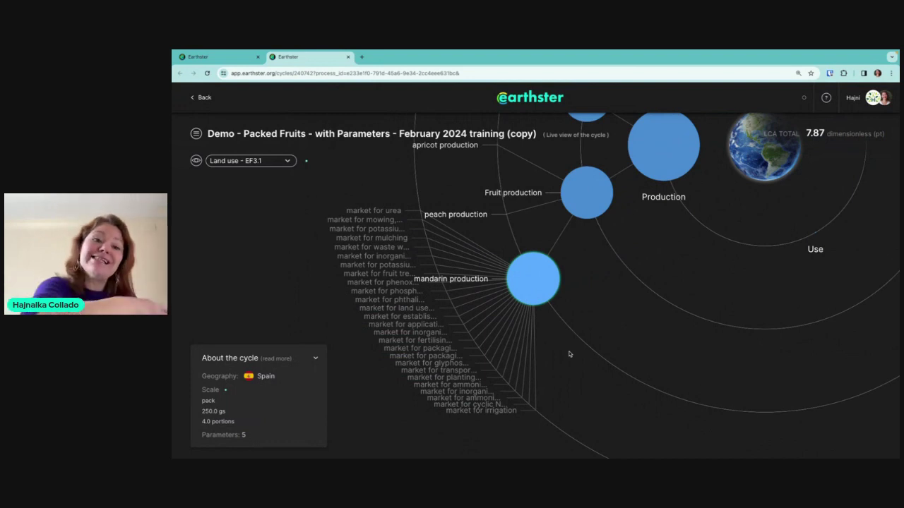
pyautogui.scroll(-5, 570, 354)
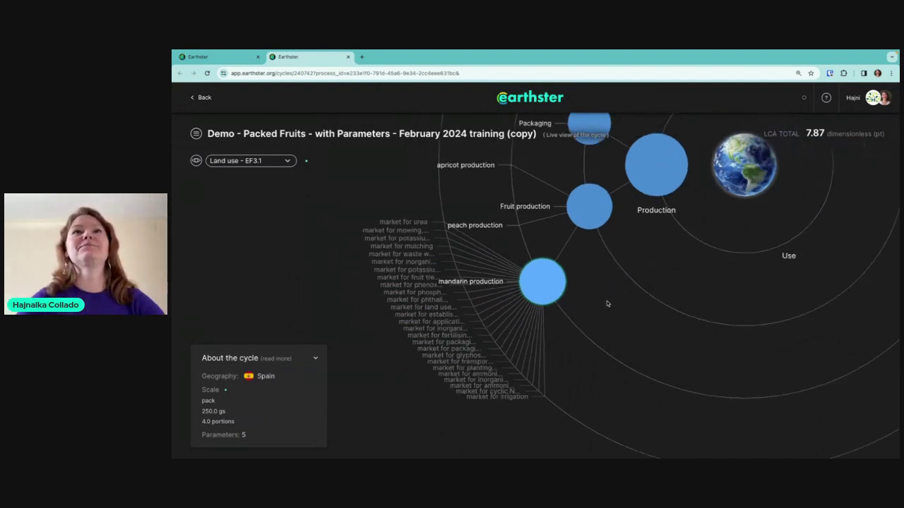
pyautogui.moveTo(649, 267); pyautogui.dragTo(587, 298)
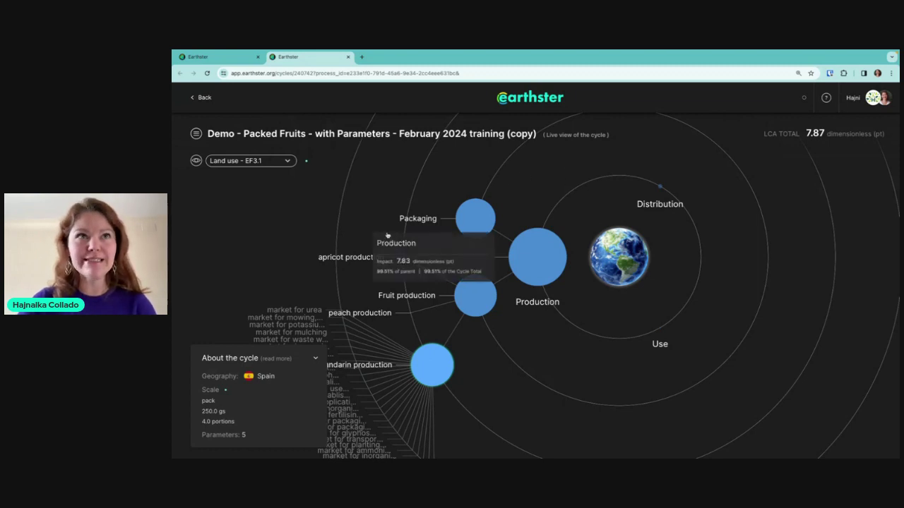
# Return to the editable cycle in the original browser tab and open the Fruit production bundle within the Production stage
pyautogui.click(224, 59)
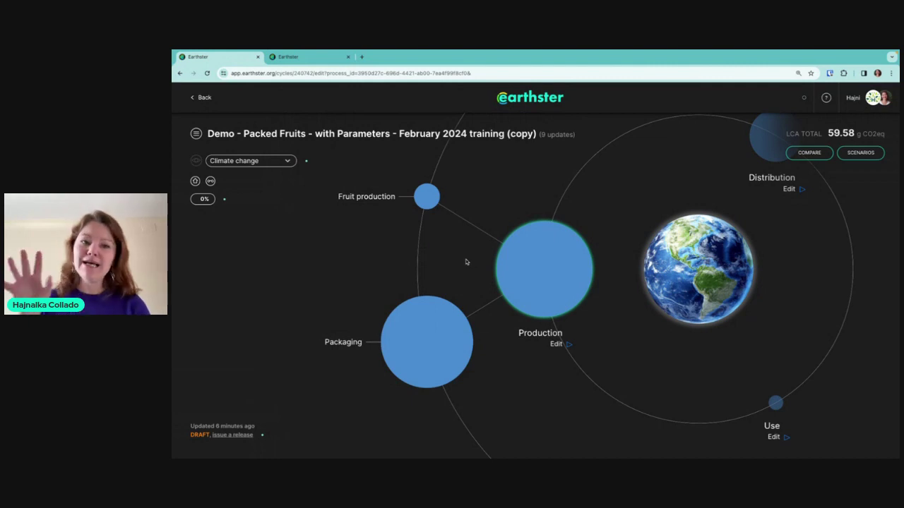
pyautogui.moveTo(545, 228)
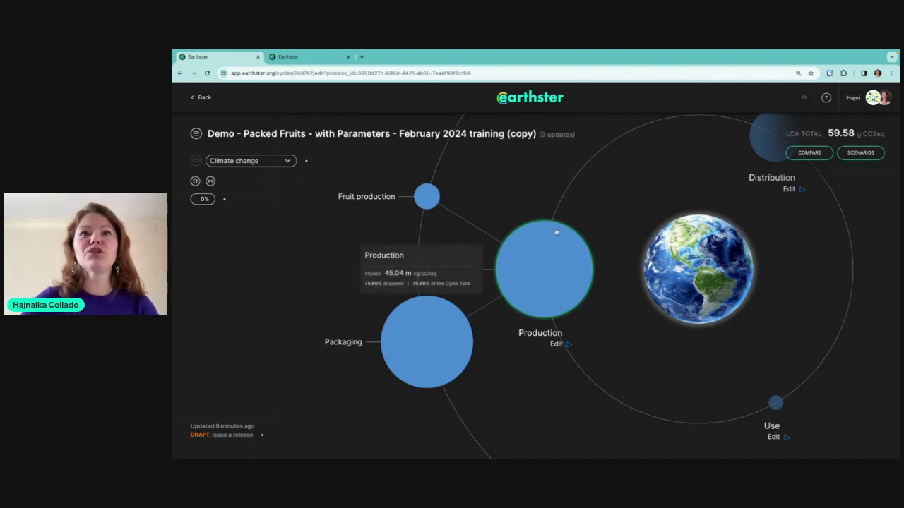
pyautogui.click(545, 268)
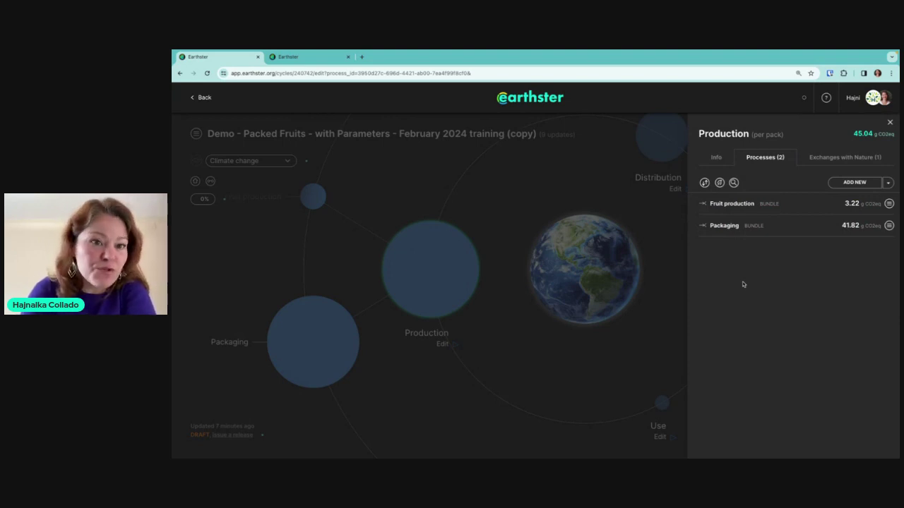
pyautogui.click(727, 204)
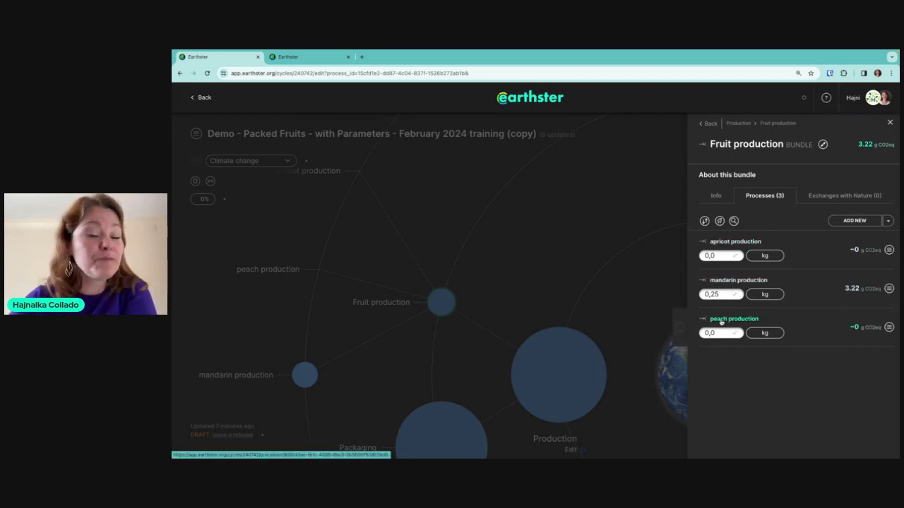
# Review the calculation formula behind the mandarin production amount, and close the Fruit production details
pyautogui.moveTo(719, 295)
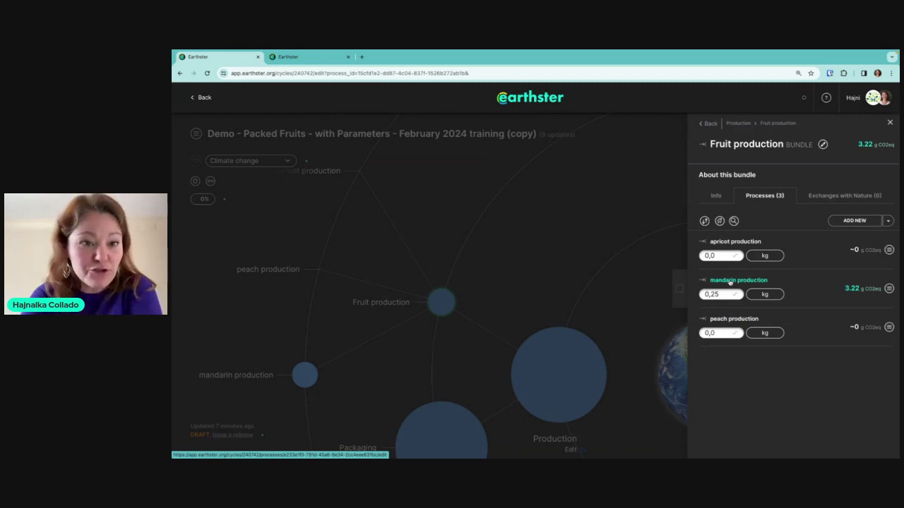
pyautogui.click(730, 282)
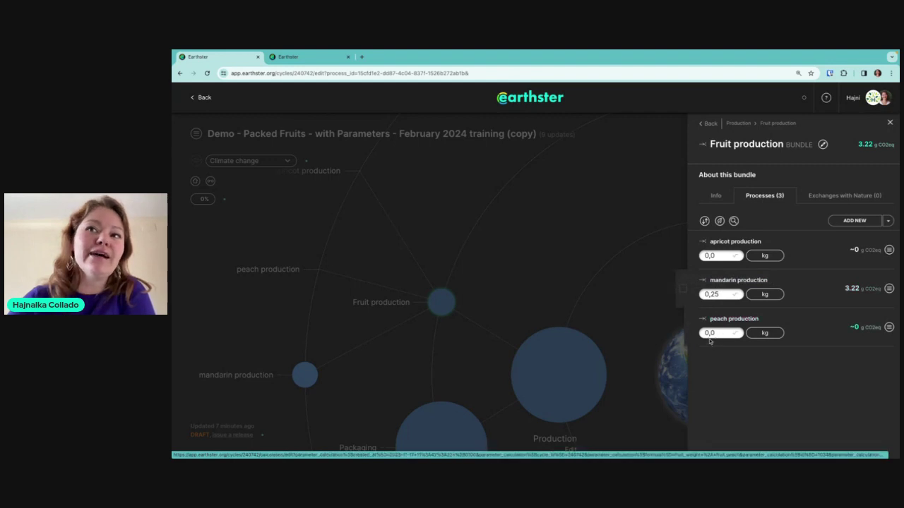
pyautogui.click(736, 295)
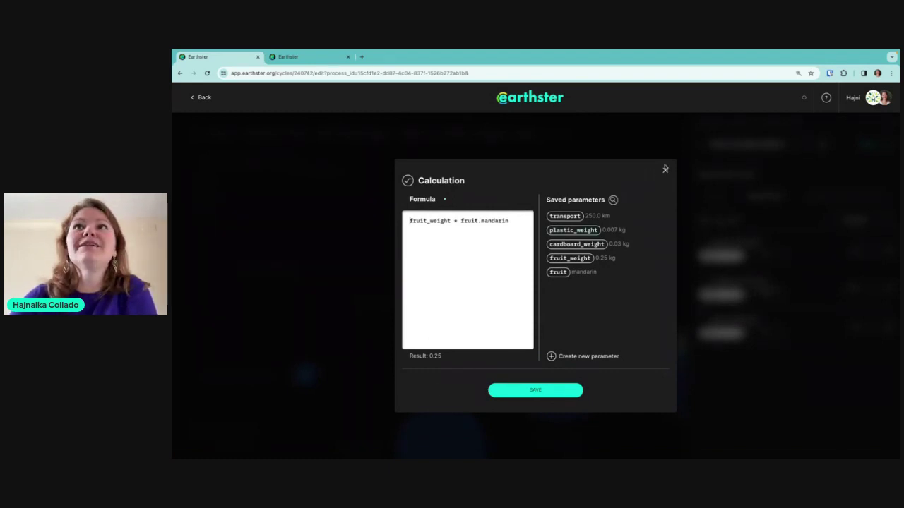
pyautogui.click(665, 169)
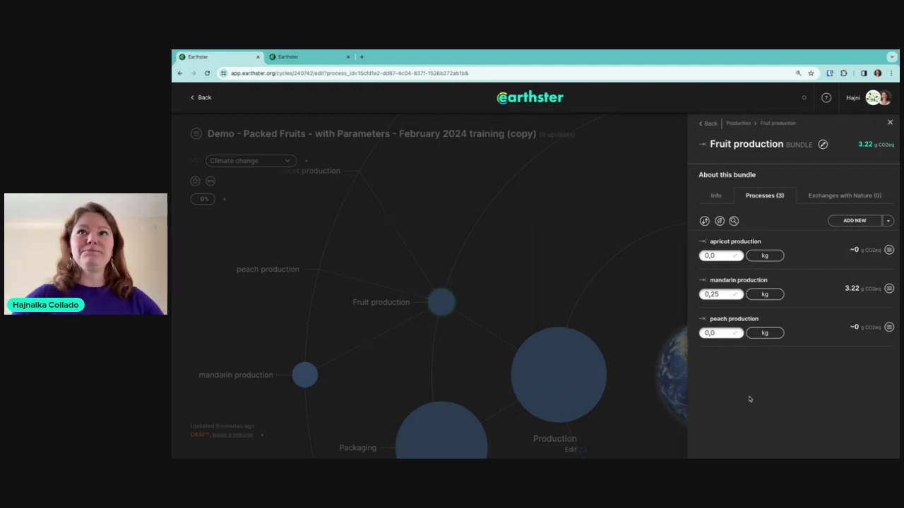
pyautogui.click(579, 229)
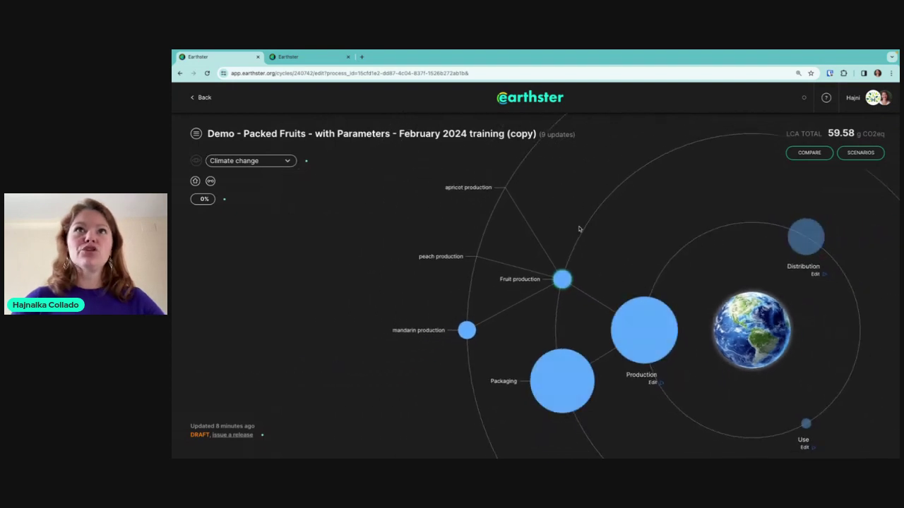
# Review the Production stage's list of processes once more and close its details
pyautogui.click(196, 133)
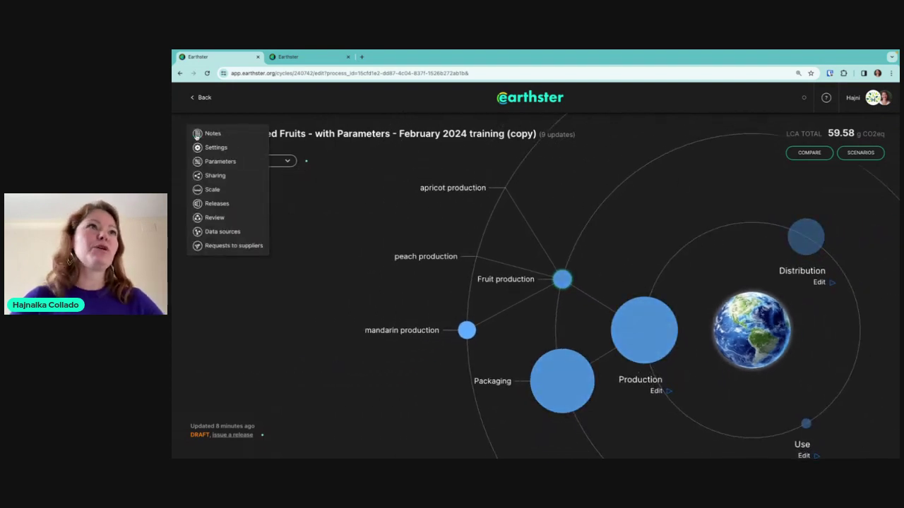
pyautogui.click(327, 159)
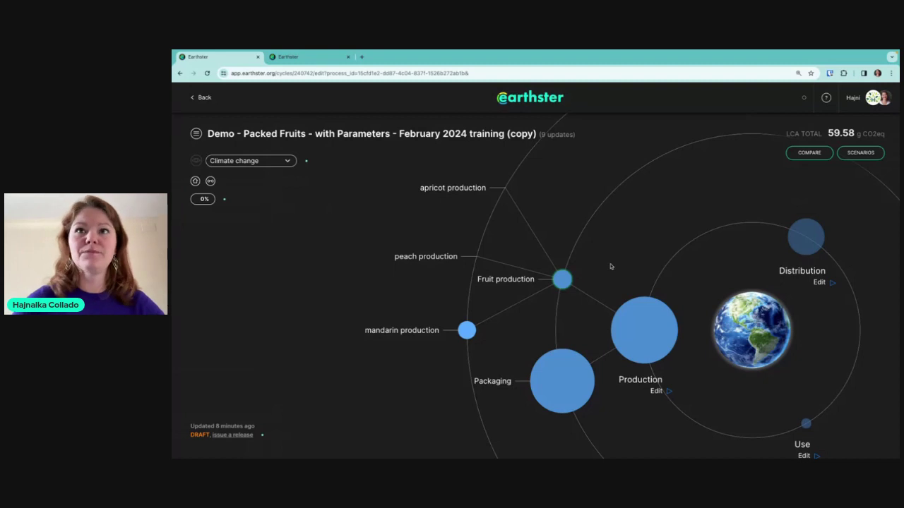
pyautogui.click(641, 331)
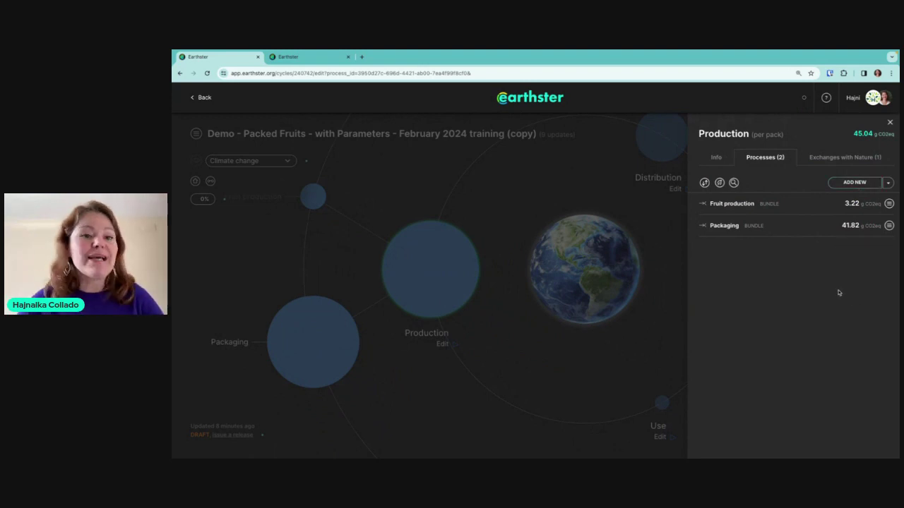
pyautogui.click(498, 172)
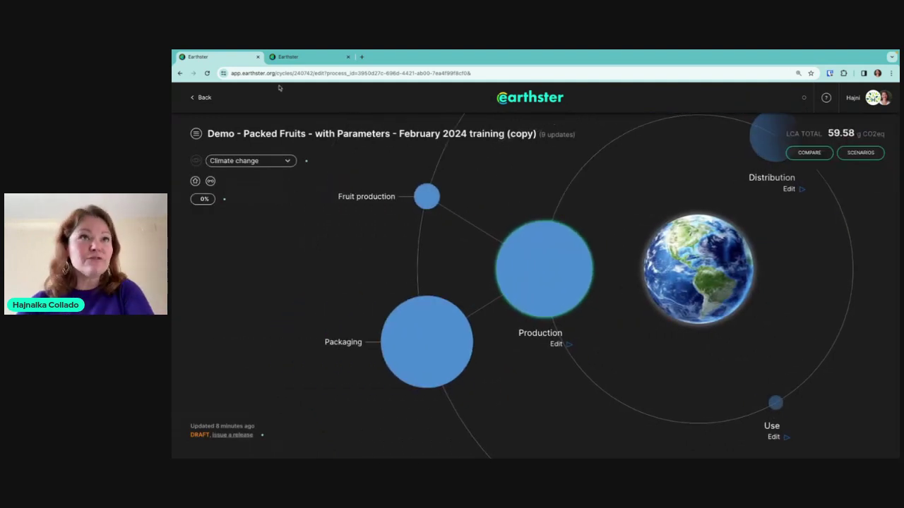
# View the Cycle Notes and the Cycle Settings, and show the additional options for exporting the cycle
pyautogui.click(195, 137)
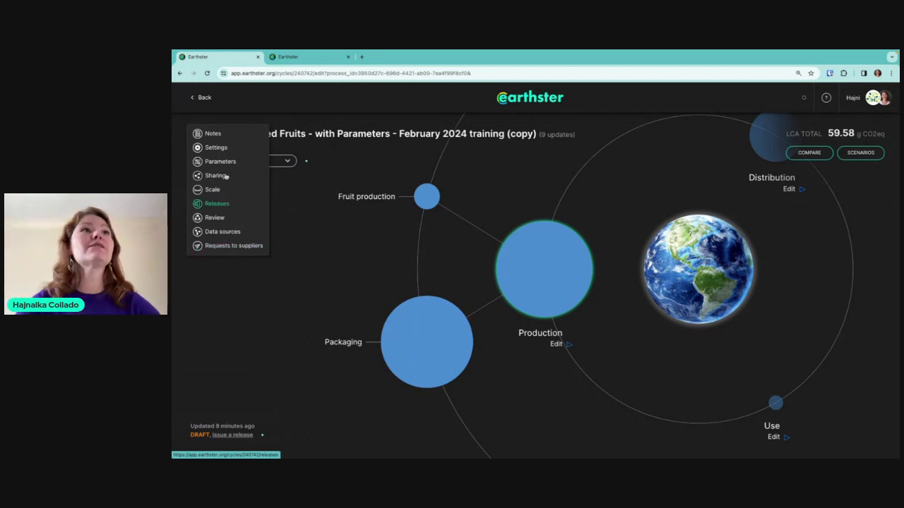
pyautogui.click(213, 137)
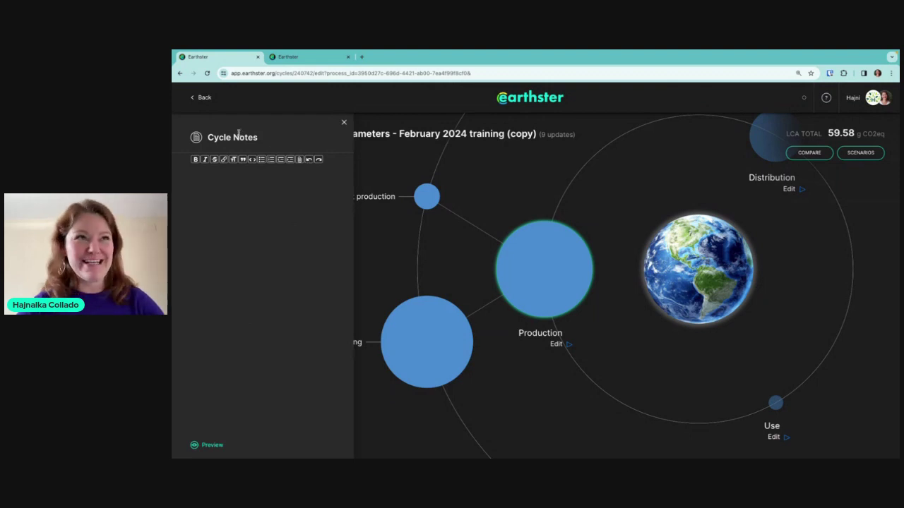
pyautogui.click(195, 139)
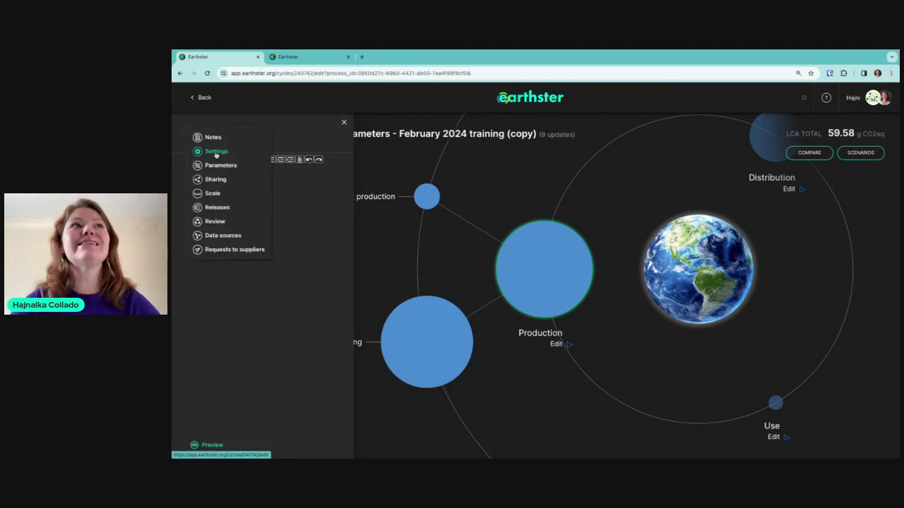
pyautogui.click(216, 152)
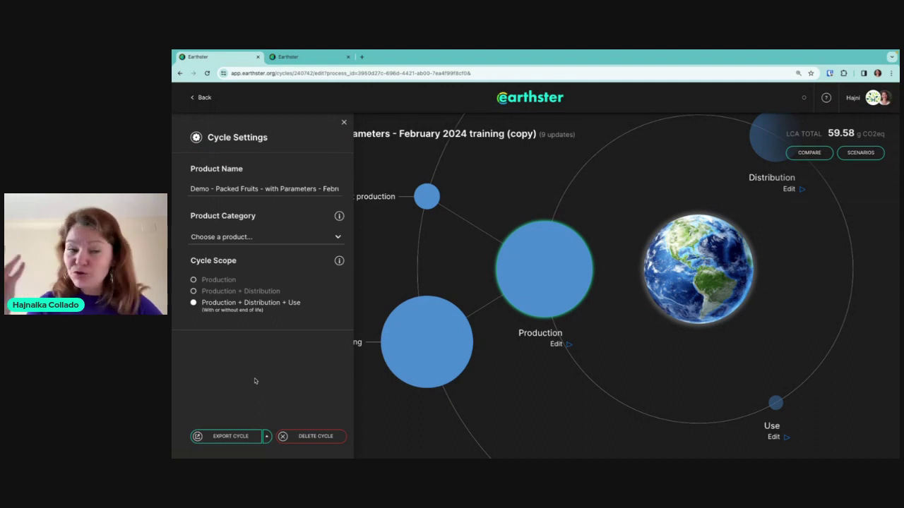
pyautogui.click(267, 436)
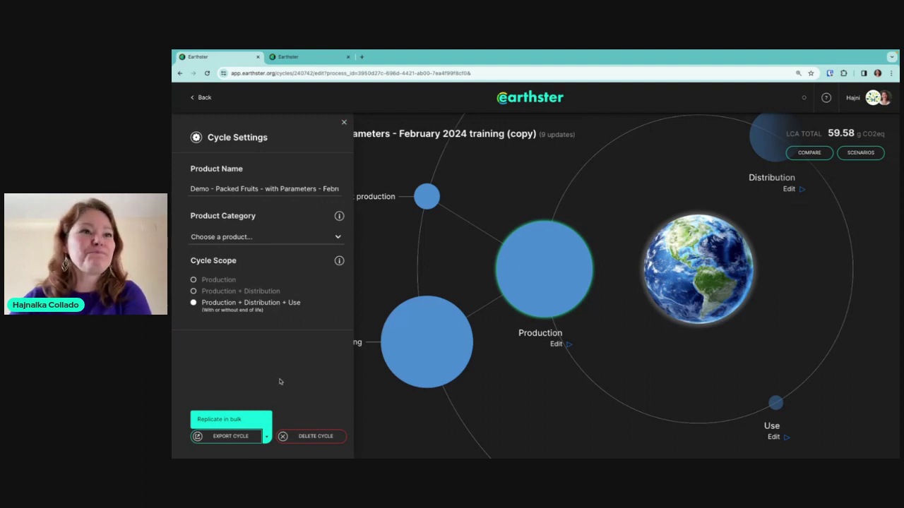
# Move the Transport parameter to the first position in the cycle's parameter list and close the list
pyautogui.click(198, 139)
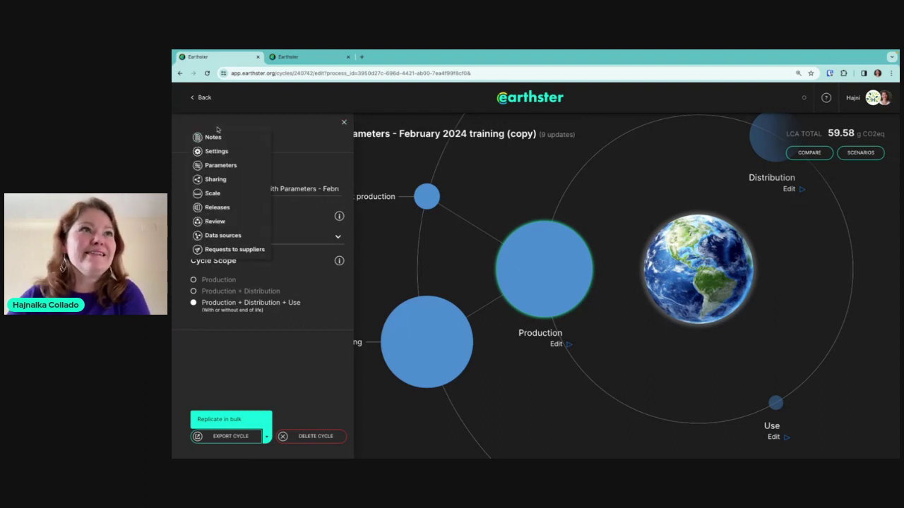
pyautogui.click(215, 166)
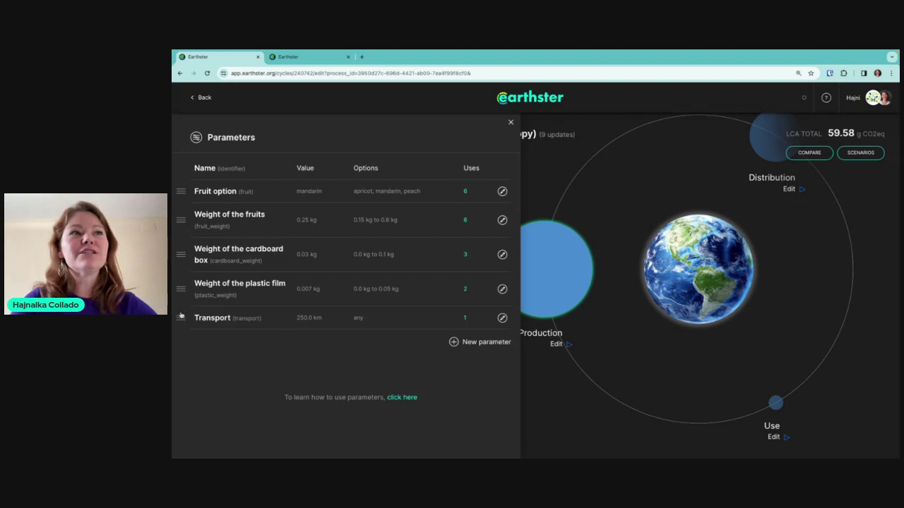
pyautogui.moveTo(181, 318)
pyautogui.mouseDown()
pyautogui.moveTo(181, 273)
pyautogui.moveTo(184, 324)
pyautogui.mouseUp()
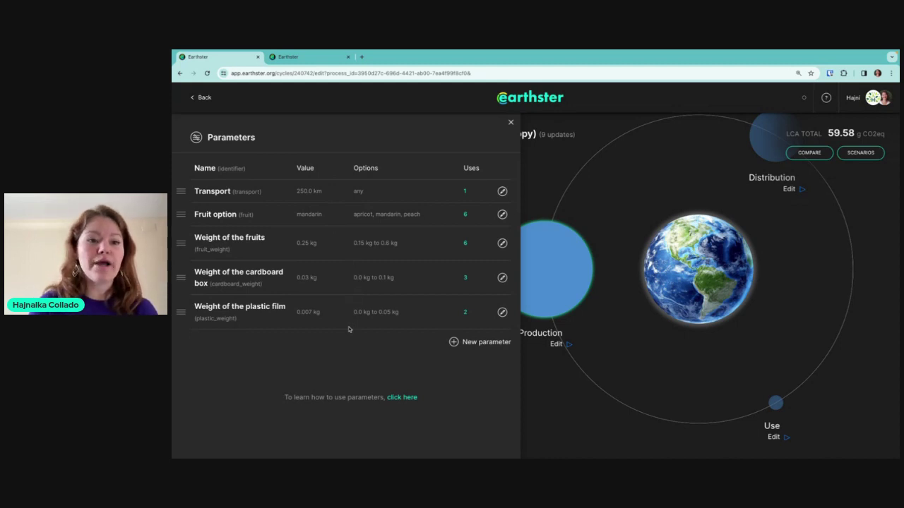
pyautogui.click(511, 122)
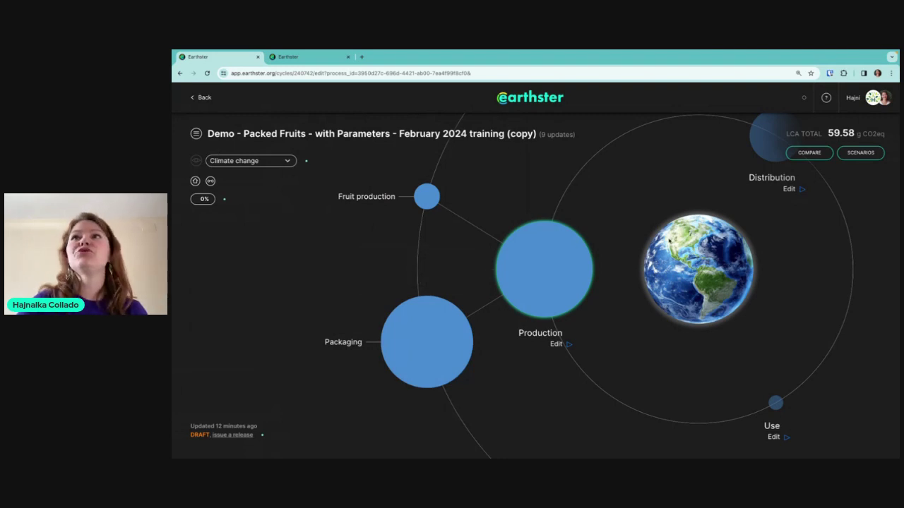
# Open the scenarios of the cycle and set the fruit option to apricot
pyautogui.click(867, 157)
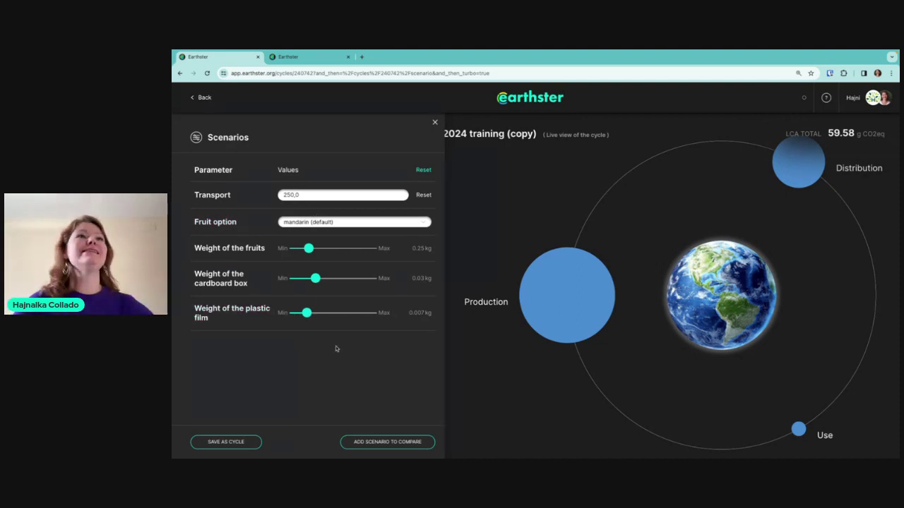
pyautogui.click(352, 223)
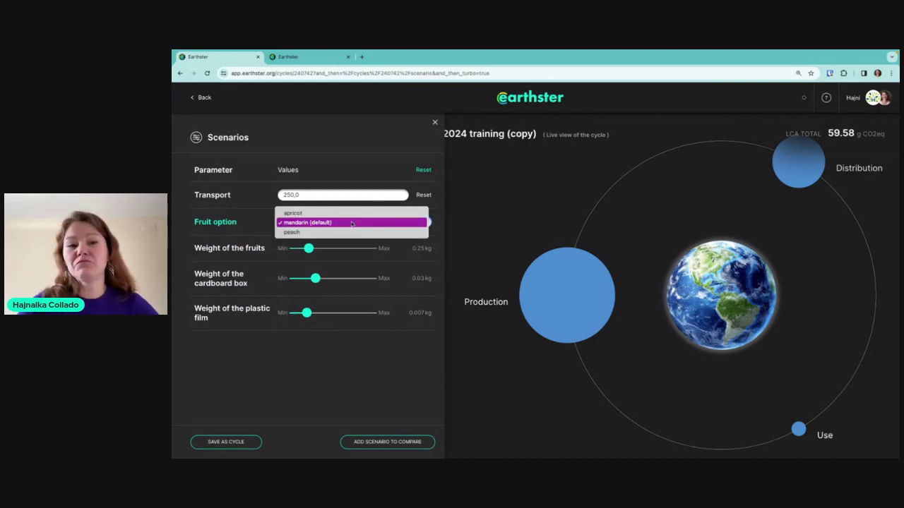
pyautogui.click(307, 214)
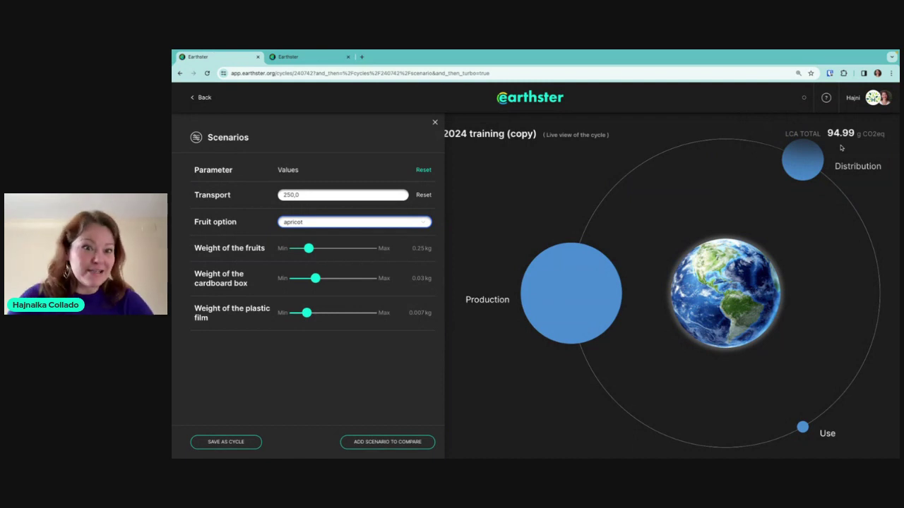
# Change the scenario's fruit option to peach and set the weight of the fruits to 0.35 kg
pyautogui.click(398, 225)
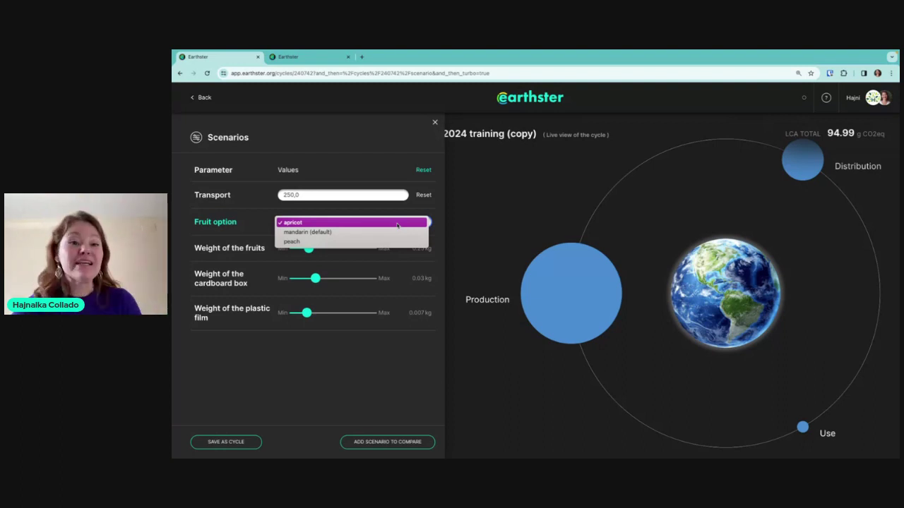
pyautogui.click(302, 242)
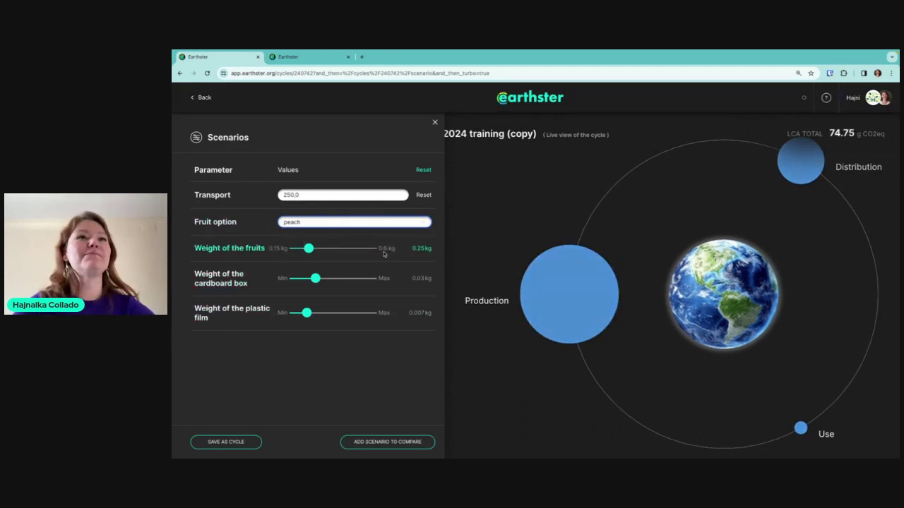
pyautogui.moveTo(309, 250)
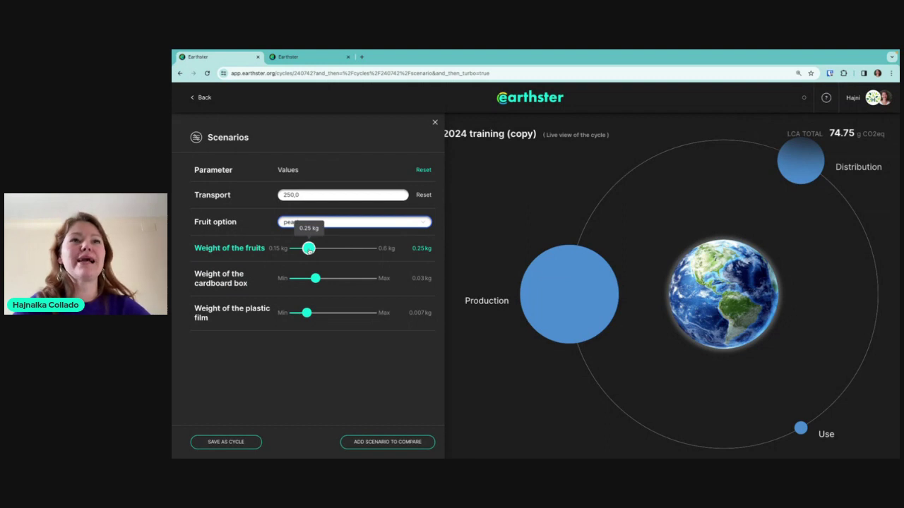
pyautogui.moveTo(308, 250); pyautogui.dragTo(328, 250)
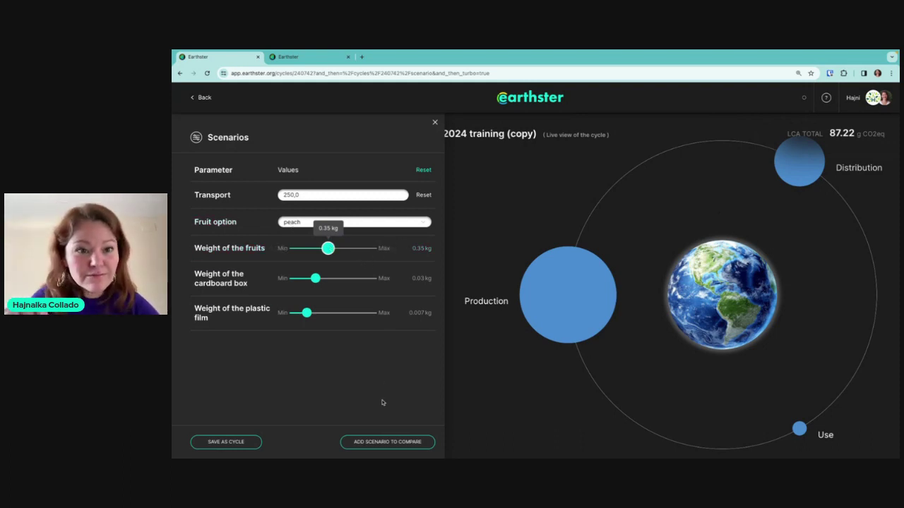
# Save the scenario as a new cycle whose name ends with "(copy) (scenario with peaches"
pyautogui.click(241, 443)
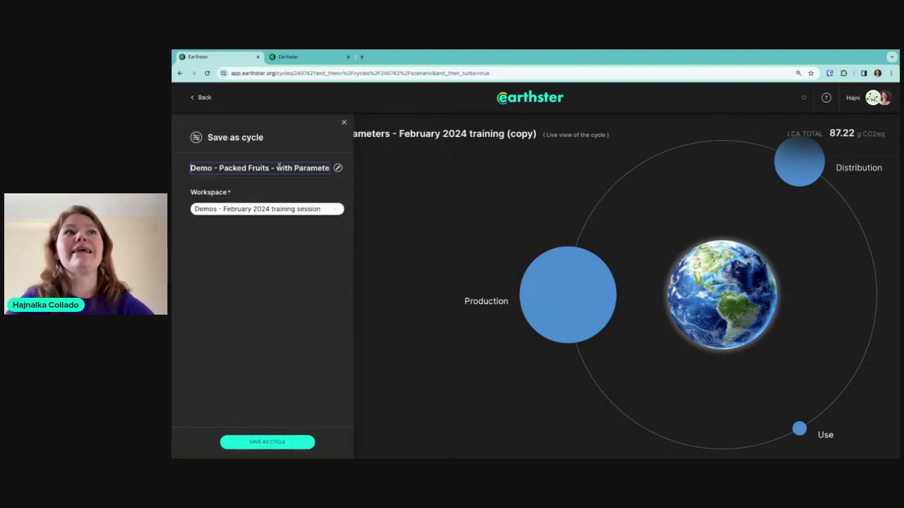
pyautogui.click(328, 168)
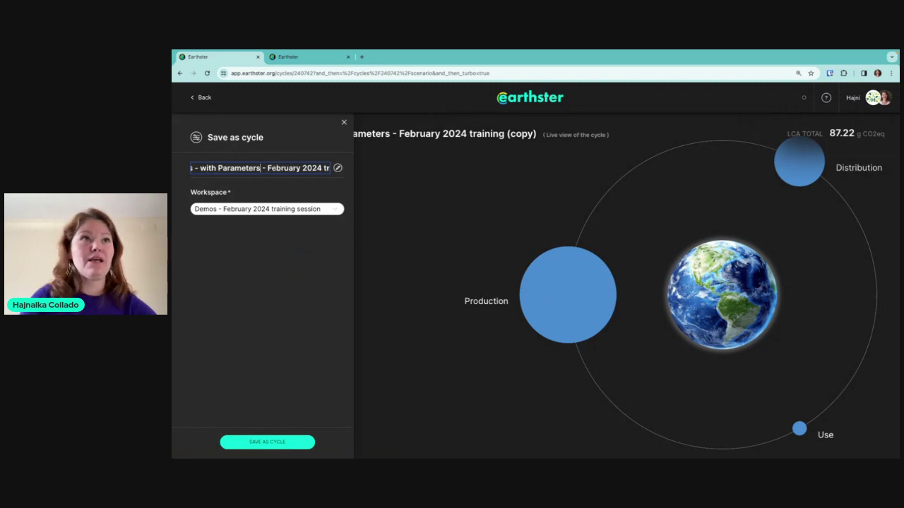
pyautogui.click(303, 168)
pyautogui.click(329, 168)
pyautogui.press('BackSpace')
pyautogui.press('BackSpace')
pyautogui.press('BackSpace')
pyautogui.press('BackSpace')
pyautogui.press('BackSpace')
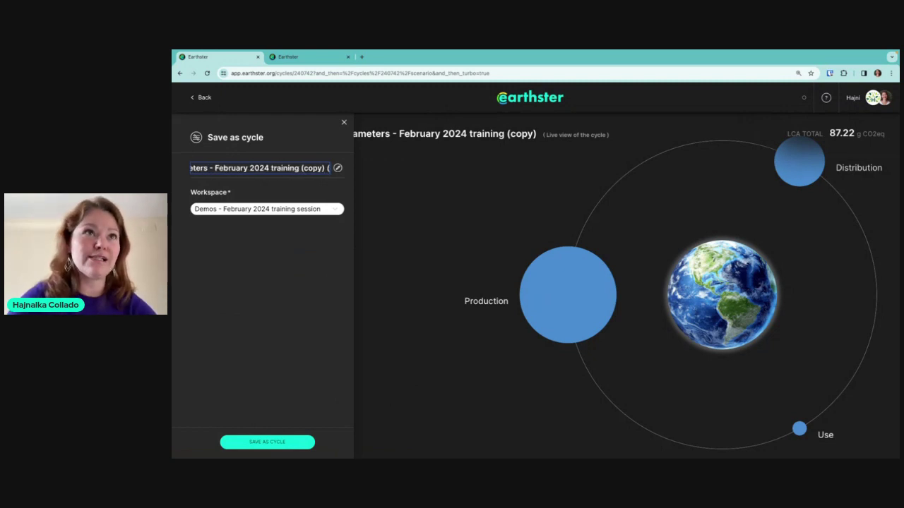
pyautogui.write('scenario')
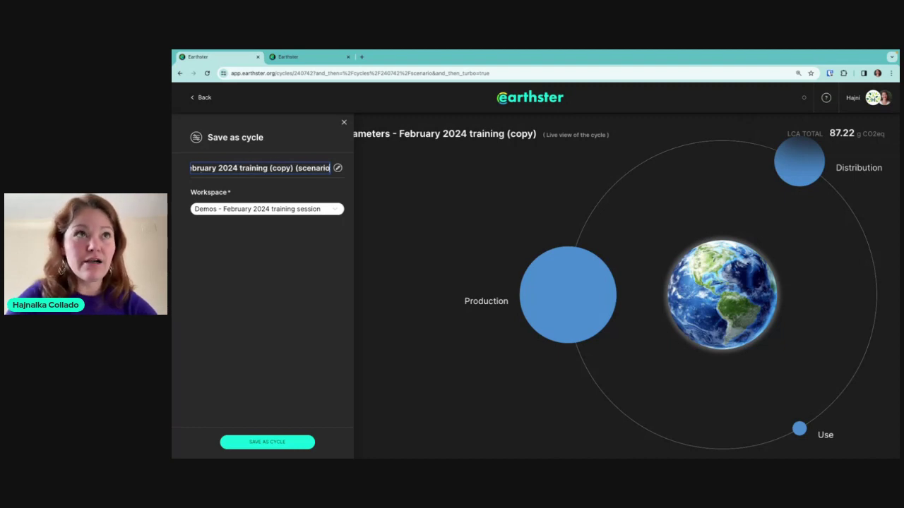
pyautogui.write(' woth')
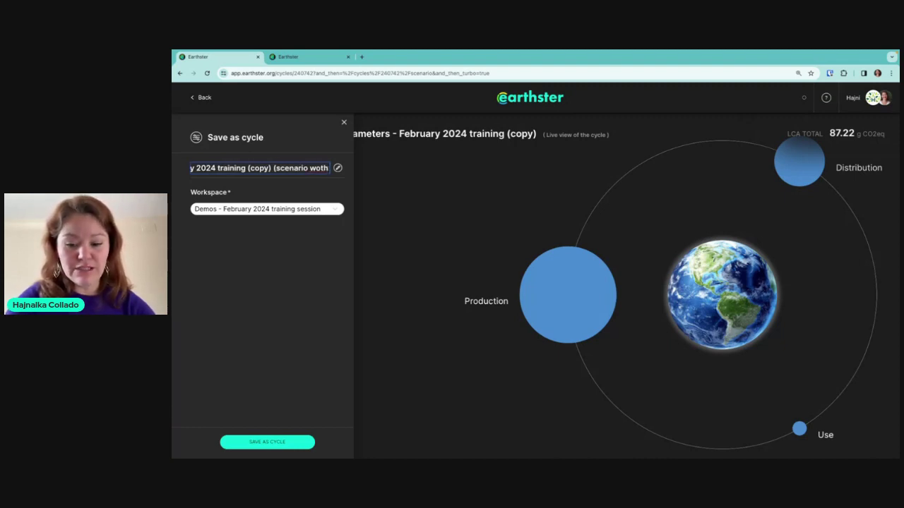
pyautogui.write(' peaches')
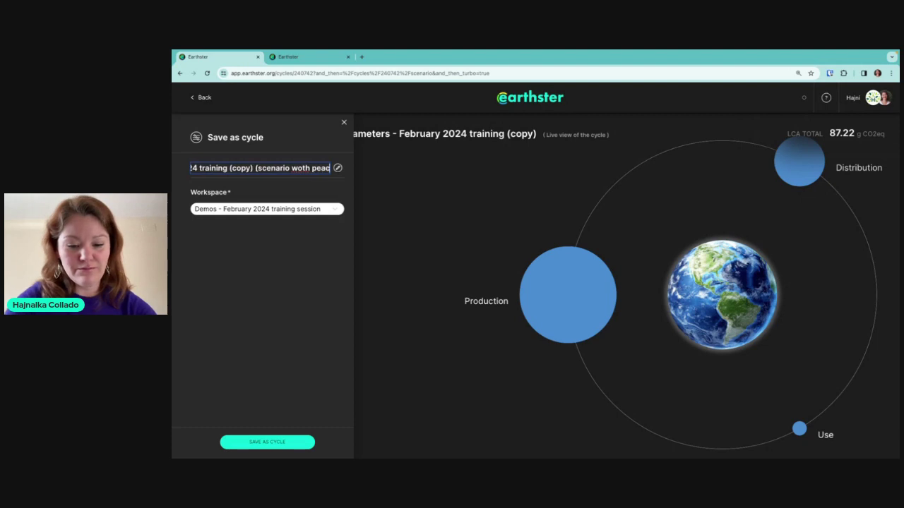
pyautogui.click(287, 168)
pyautogui.press('BackSpace')
pyautogui.write('i')
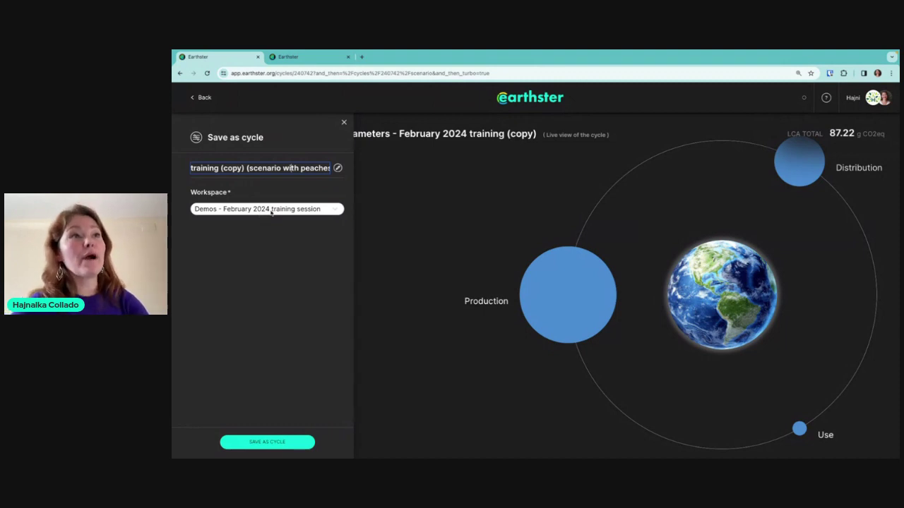
pyautogui.click(267, 250)
pyautogui.click(258, 443)
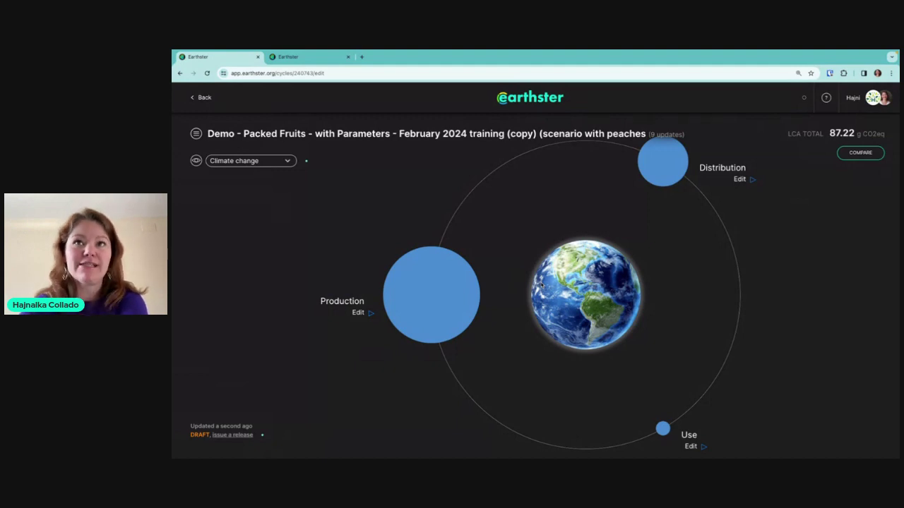
# Review the Production stage's processes and the fruit amounts under Fruit production in the saved scenario cycle, and close the details
pyautogui.click(431, 280)
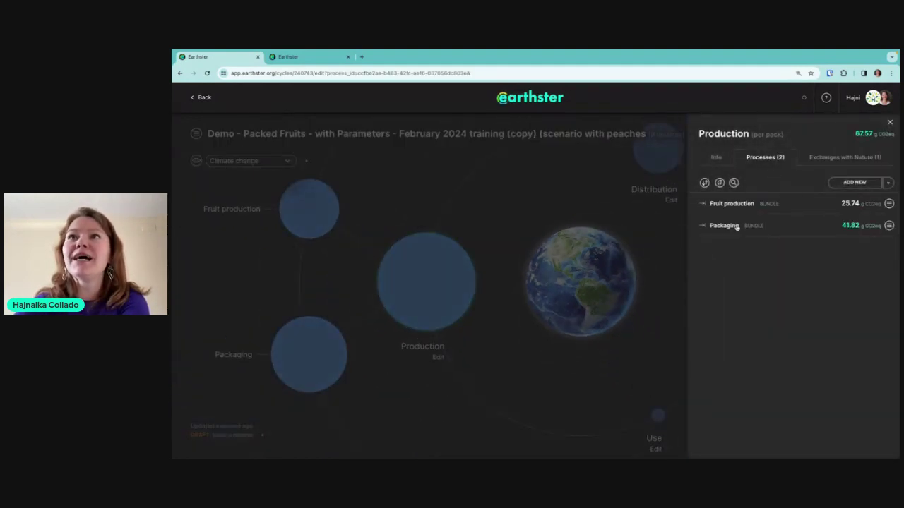
pyautogui.click(721, 203)
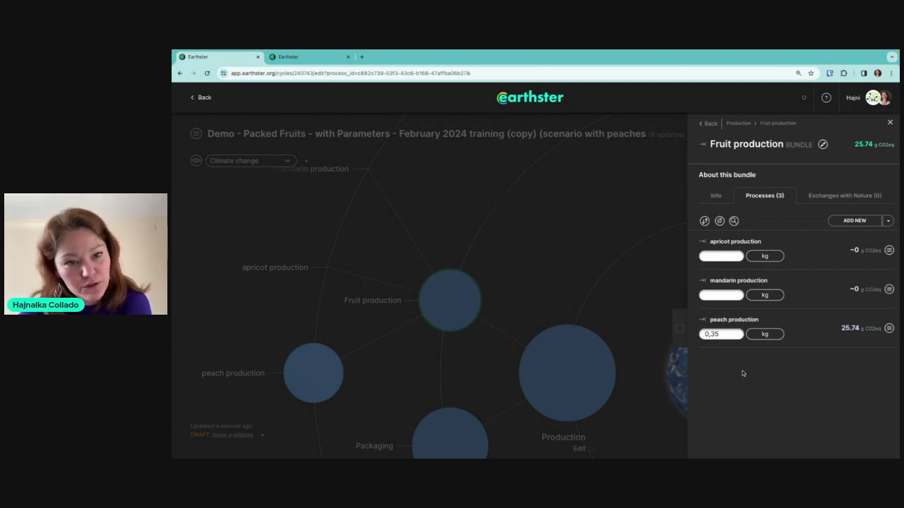
pyautogui.click(316, 216)
# Check the parameter list of the saved scenario cycle and close it
pyautogui.click(195, 134)
pyautogui.click(220, 162)
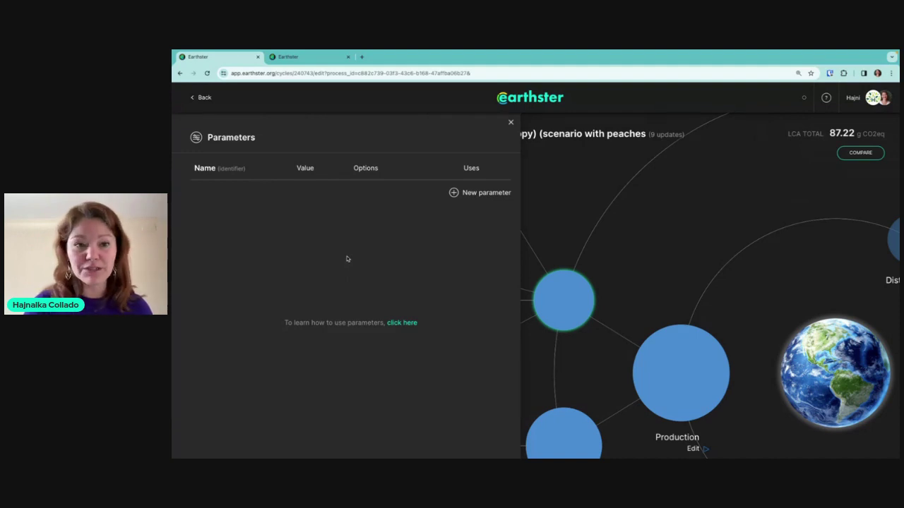
pyautogui.click(510, 122)
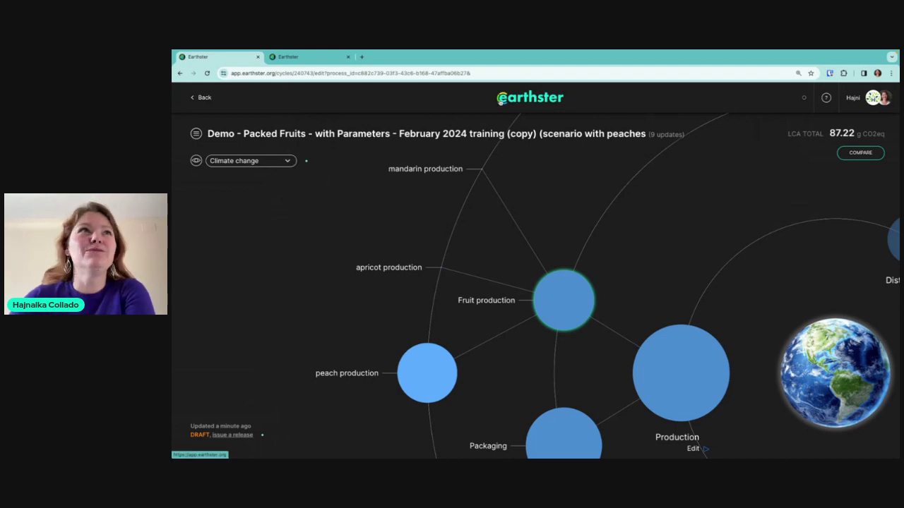
# Return to the workspace's cycle list, open the February 2024 training (copy) cycle, and view its options and Production processes
pyautogui.click(529, 101)
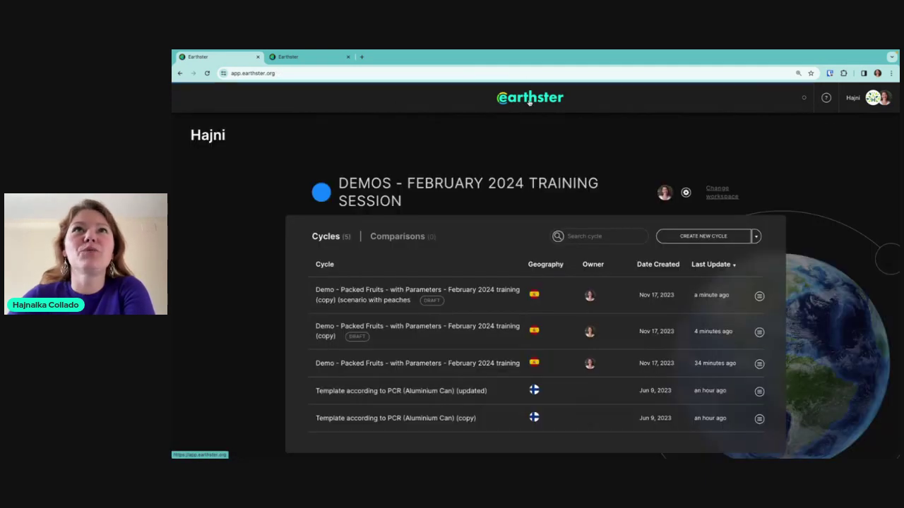
pyautogui.click(424, 328)
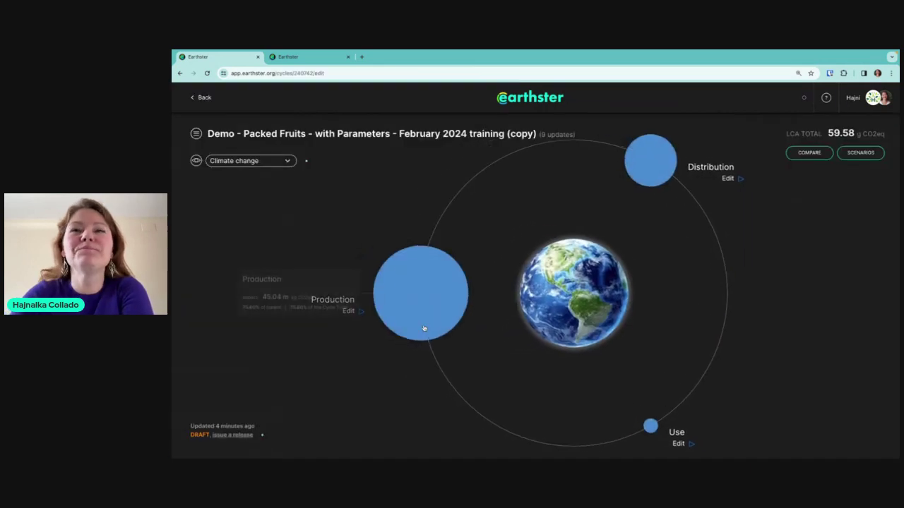
pyautogui.moveTo(424, 327)
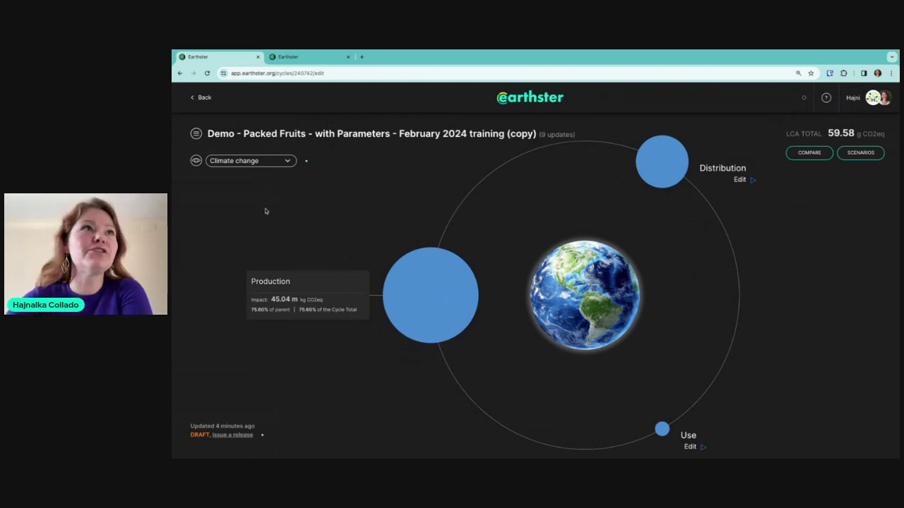
pyautogui.click(196, 134)
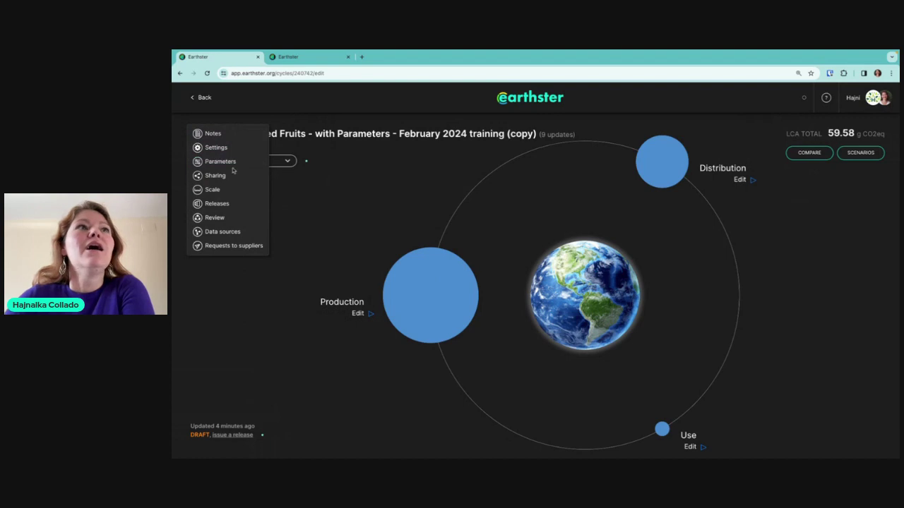
pyautogui.click(326, 227)
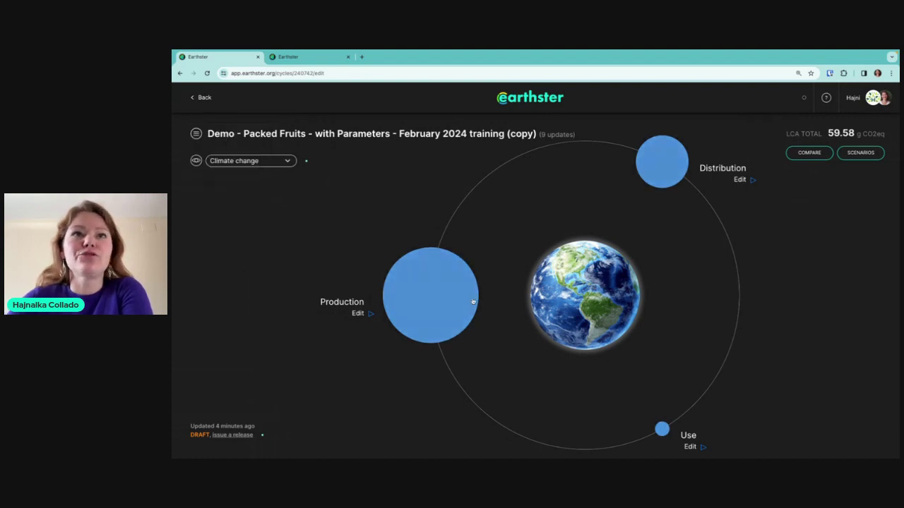
pyautogui.click(430, 299)
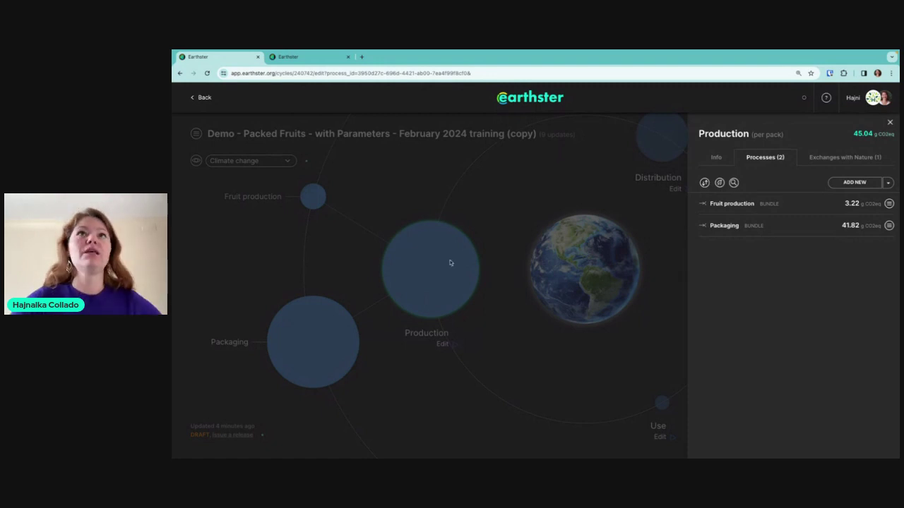
# Start a new product cycle from the workspace's cycle list and name the product "demo"
pyautogui.click(526, 97)
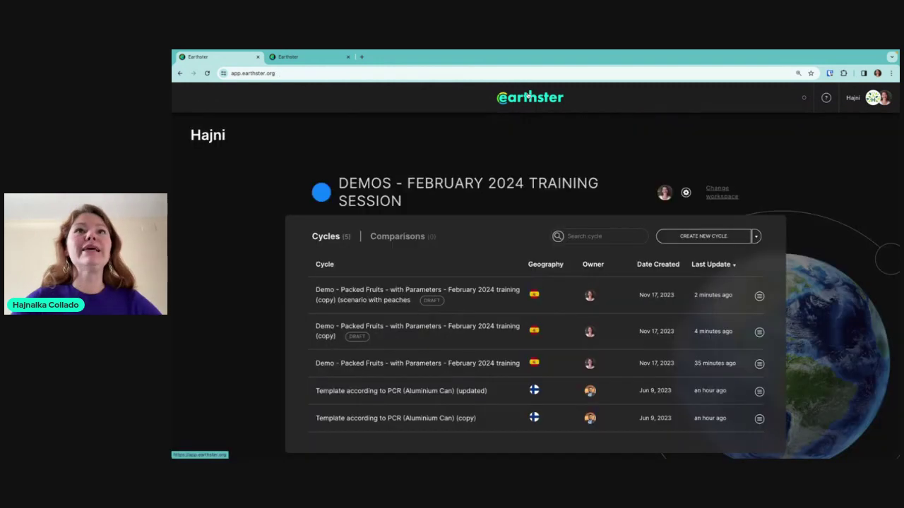
pyautogui.click(697, 237)
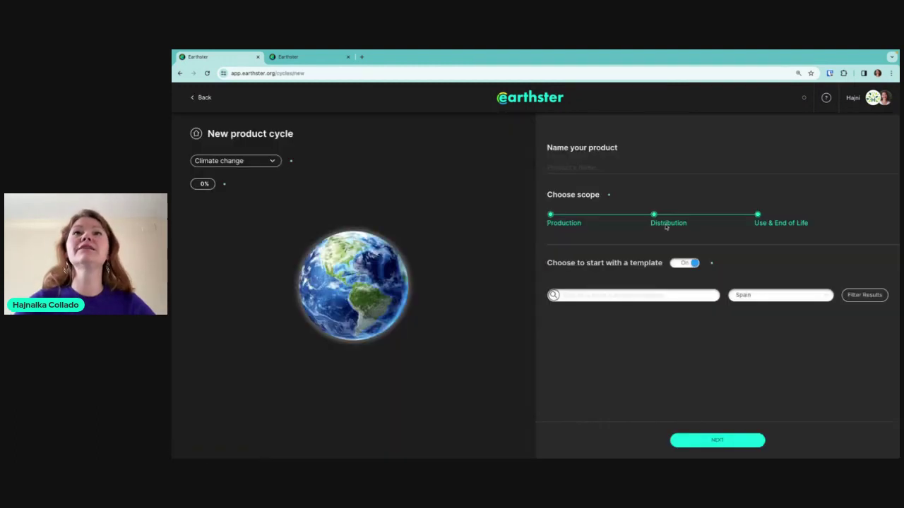
pyautogui.click(582, 166)
pyautogui.write('demo')
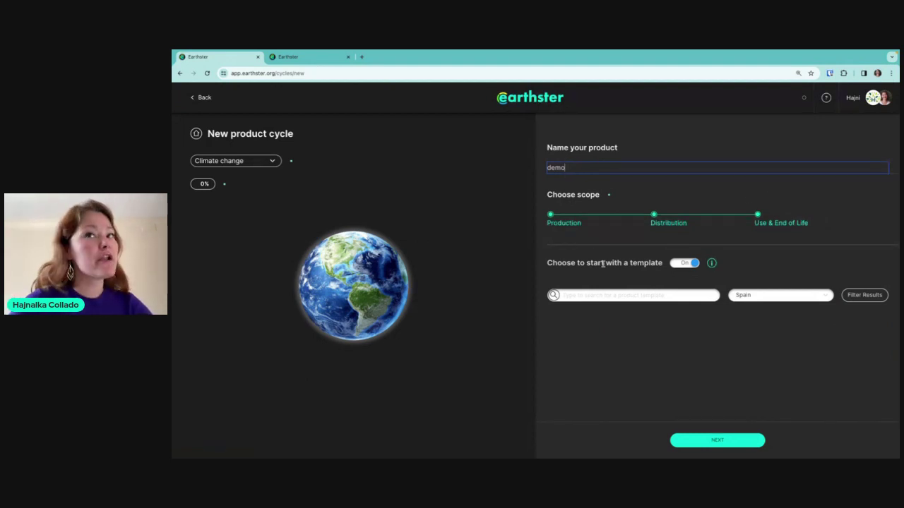
# Search the product templates for "car", select the Automobiles template, and expand its Production stage in the preview
pyautogui.moveTo(712, 263)
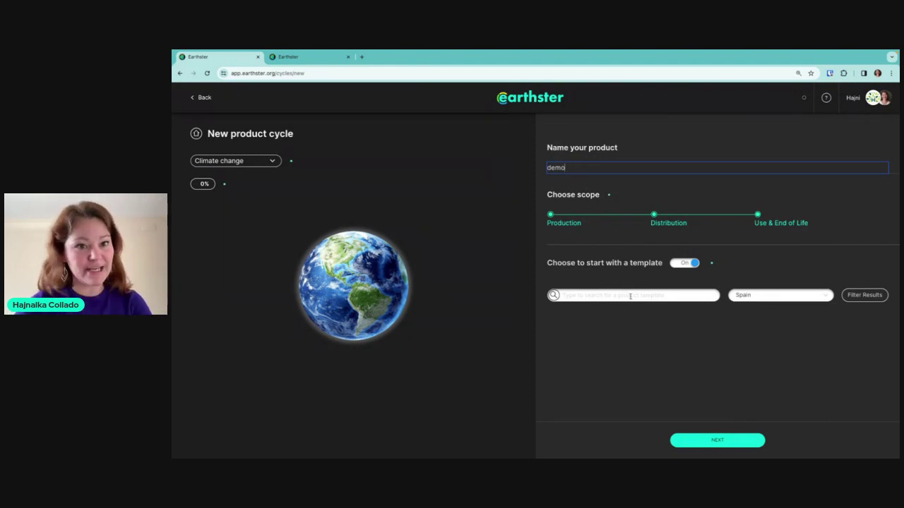
pyautogui.click(630, 296)
pyautogui.write('car')
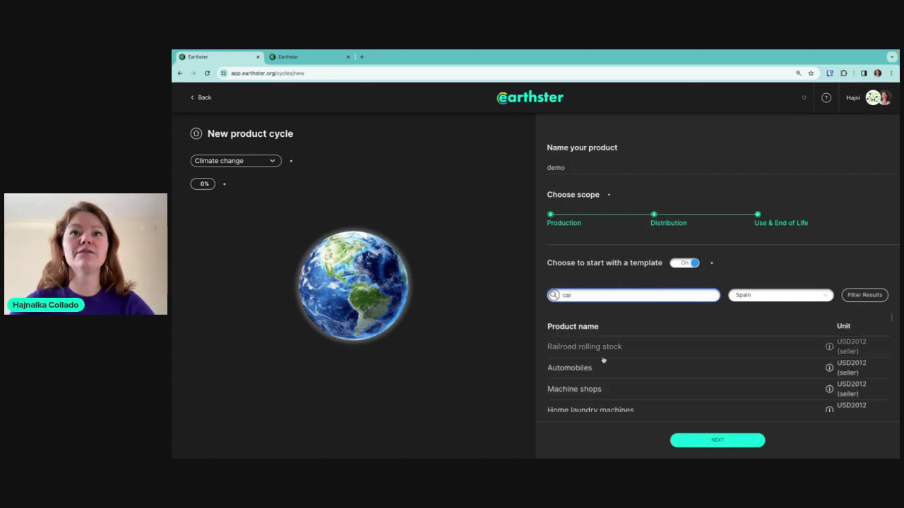
pyautogui.click(571, 371)
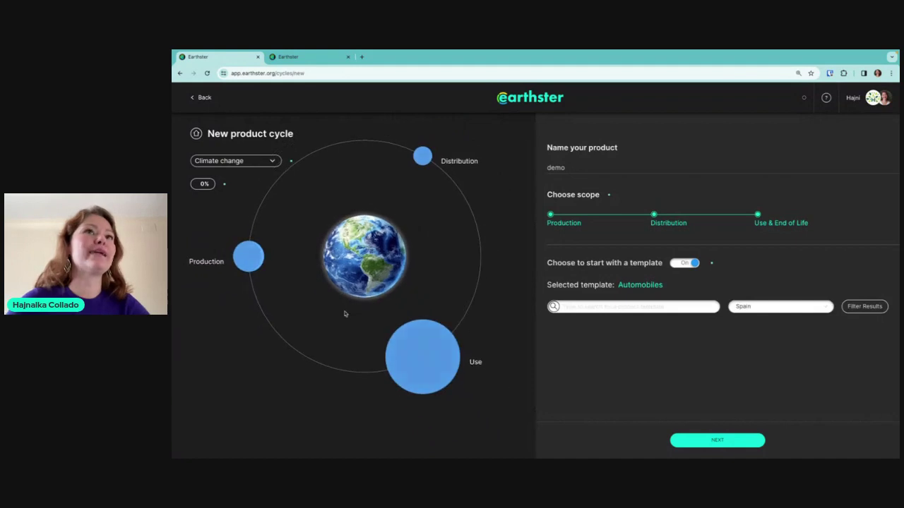
pyautogui.click(248, 257)
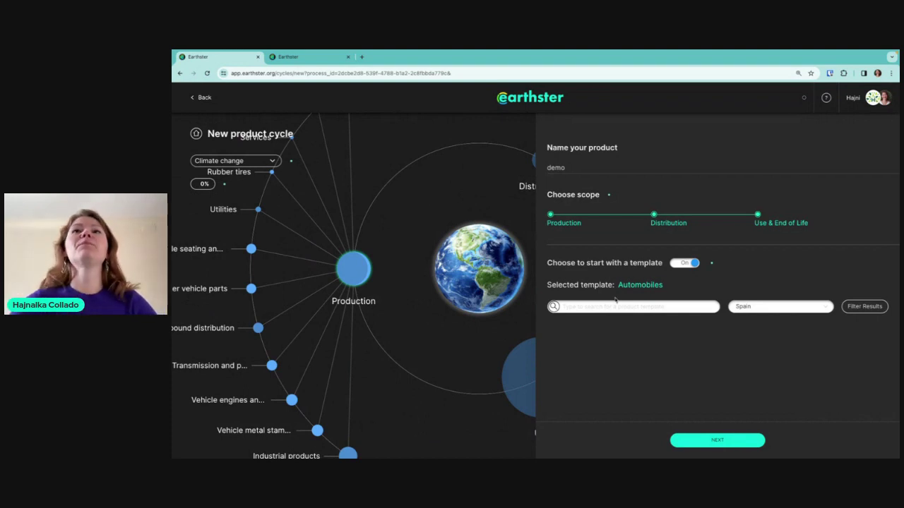
# Turn off starting with a template for the demo product and continue to the production amount settings
pyautogui.click(692, 264)
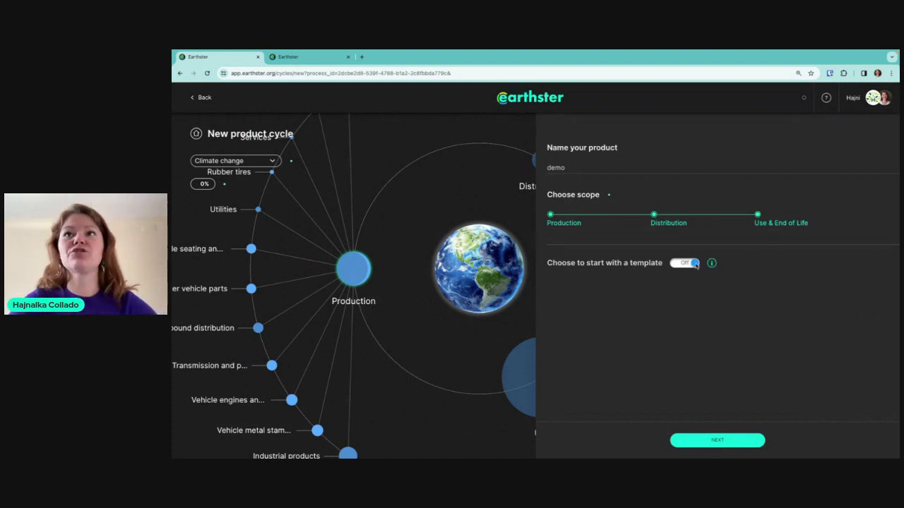
pyautogui.click(700, 442)
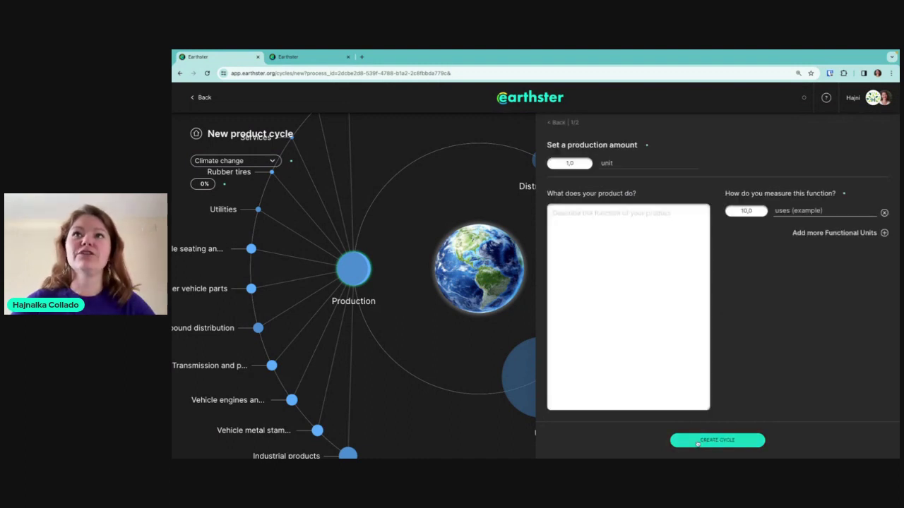
pyautogui.doubleClick(607, 162)
pyautogui.click(649, 164)
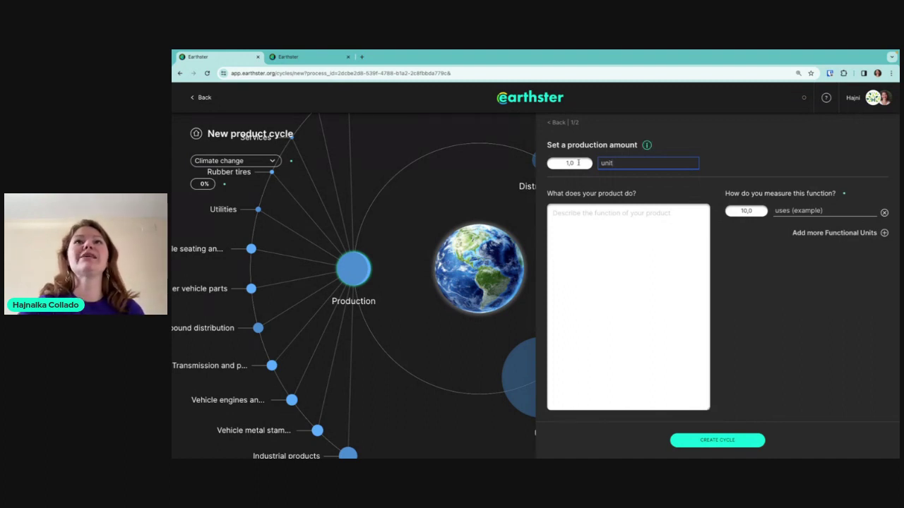
# Shorten the functional unit's label to "uses"
pyautogui.click(792, 210)
pyautogui.moveTo(792, 210); pyautogui.dragTo(834, 210)
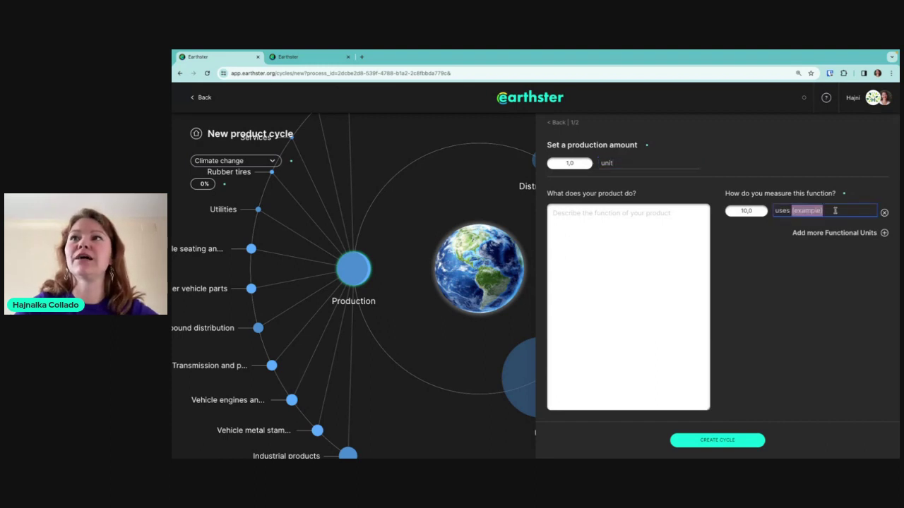
pyautogui.press('BackSpace')
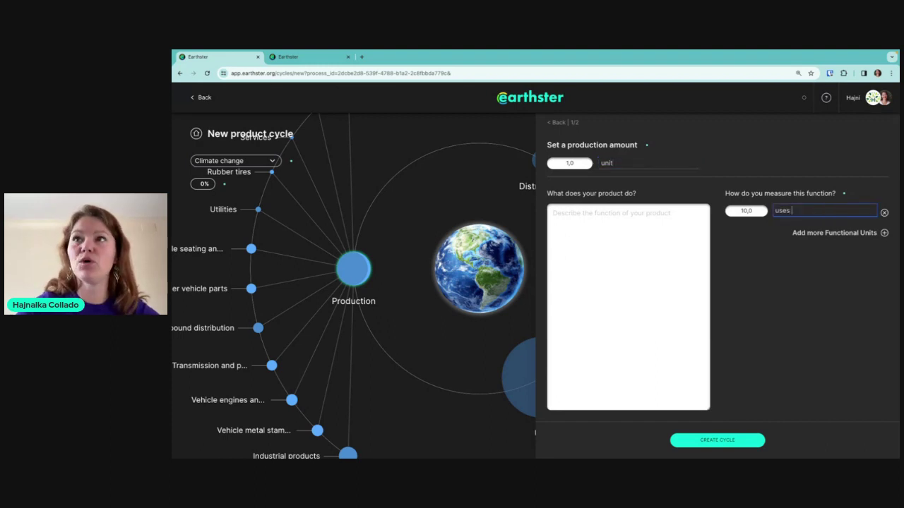
# Add a second functional unit of 25 kwh
pyautogui.click(883, 233)
pyautogui.click(744, 226)
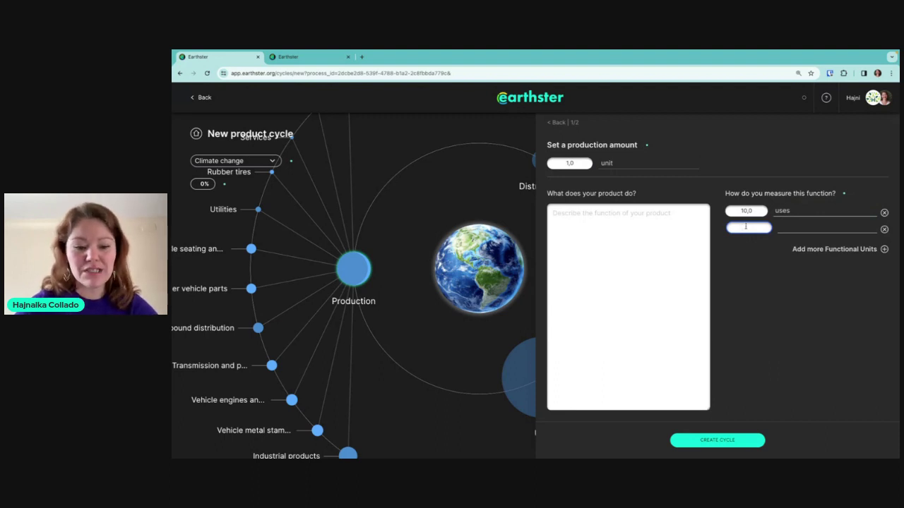
pyautogui.write('25')
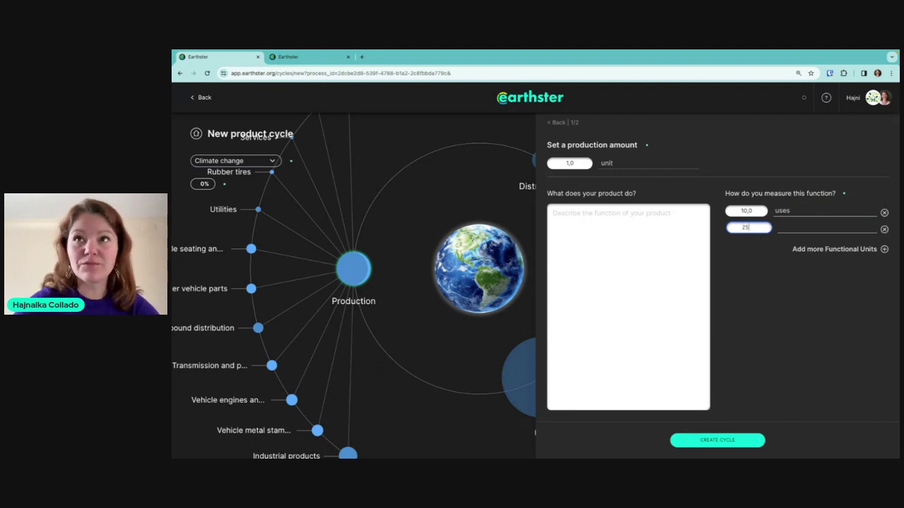
pyautogui.click(791, 227)
pyautogui.write('k')
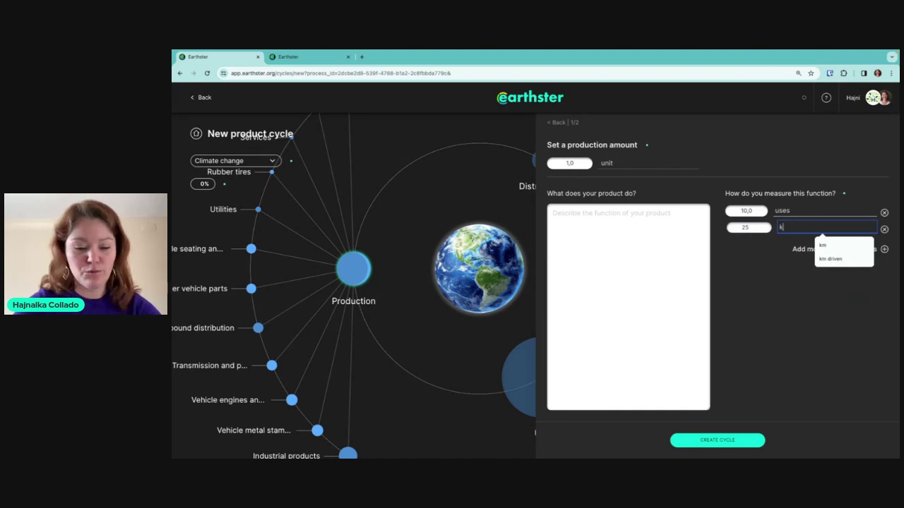
pyautogui.write('wh')
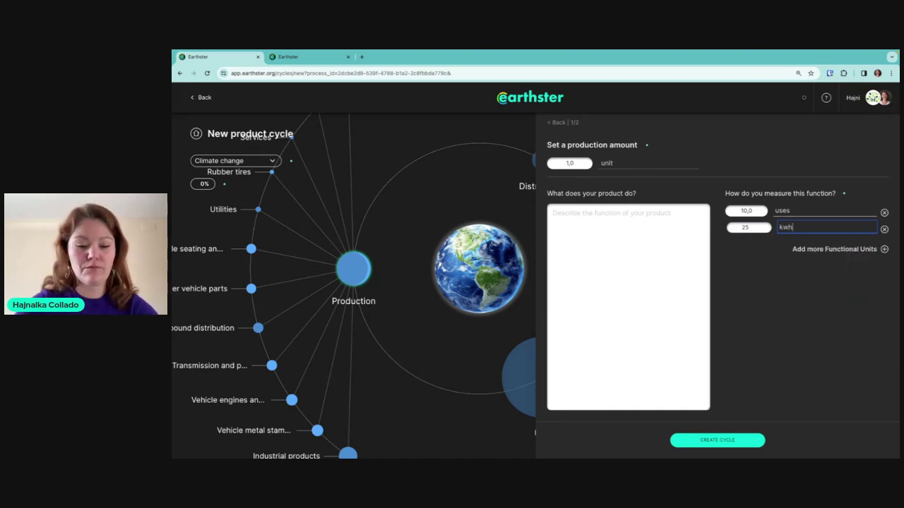
pyautogui.click(809, 293)
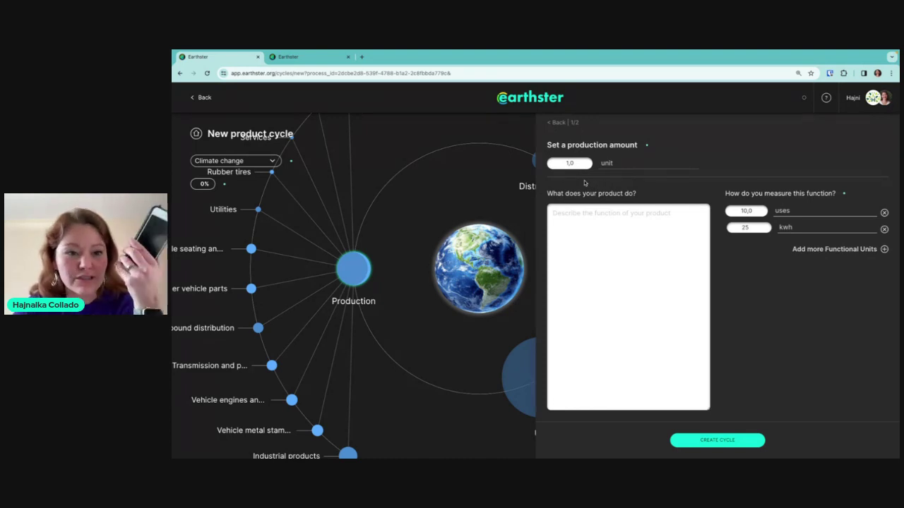
# Set the production amount's unit to "phone" and the first functional unit to 3 years of use
pyautogui.doubleClick(604, 163)
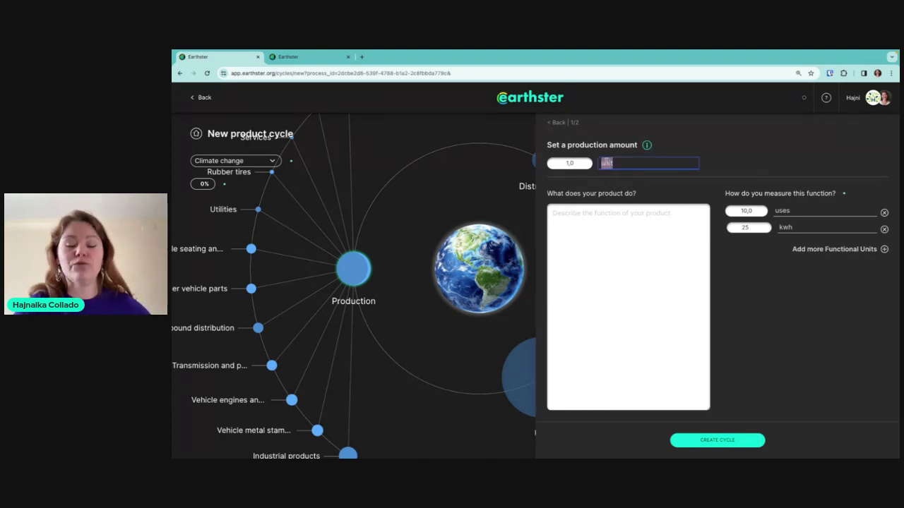
pyautogui.write('phone')
pyautogui.click(668, 186)
pyautogui.doubleClick(743, 211)
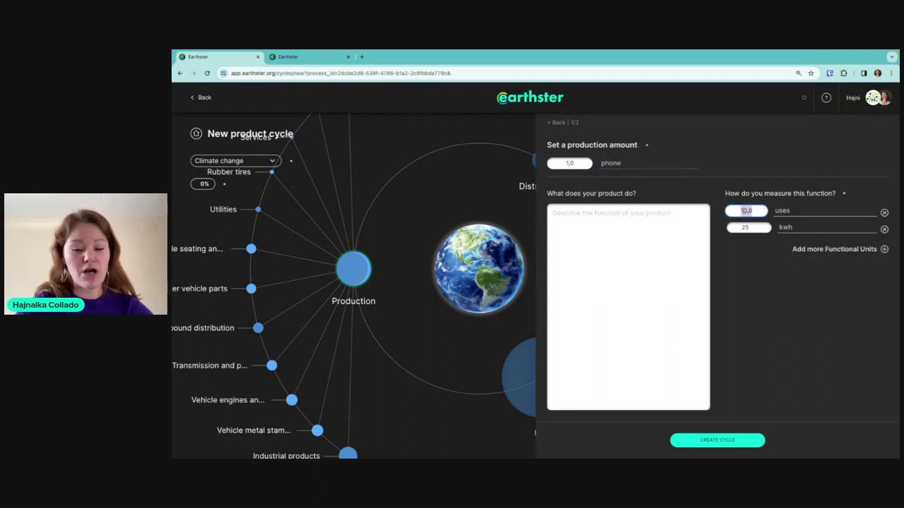
pyautogui.write('3')
pyautogui.click(785, 210)
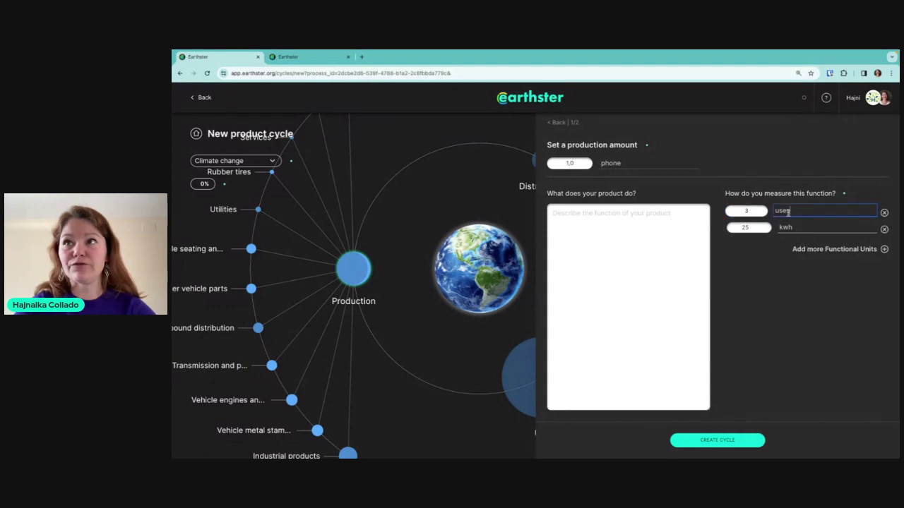
pyautogui.write('years of')
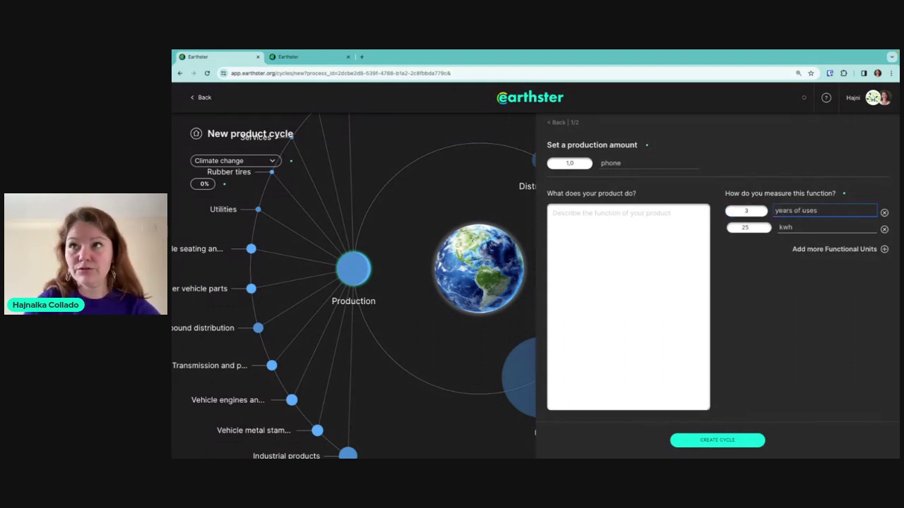
# Change the second functional unit to 500 charge cycles and create the cycle
pyautogui.doubleClick(744, 227)
pyautogui.write('500')
pyautogui.doubleClick(785, 227)
pyautogui.write('charge cyc')
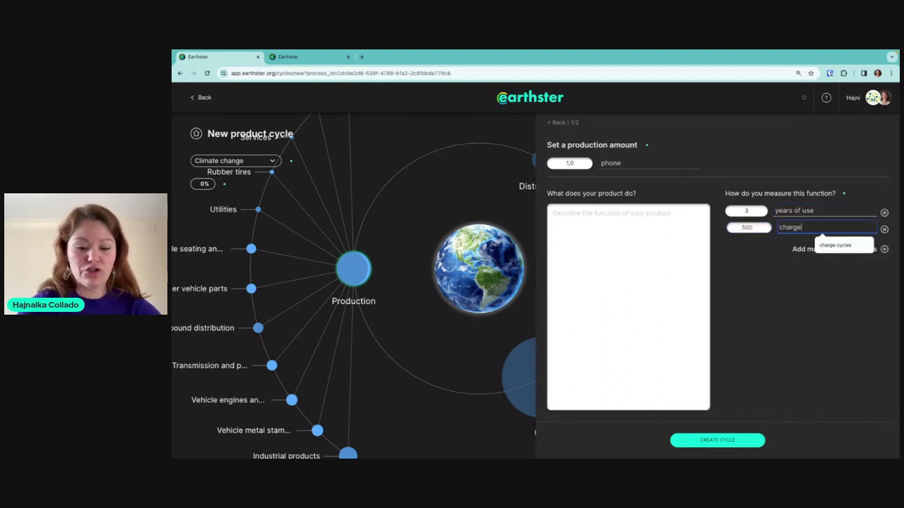
pyautogui.click(834, 245)
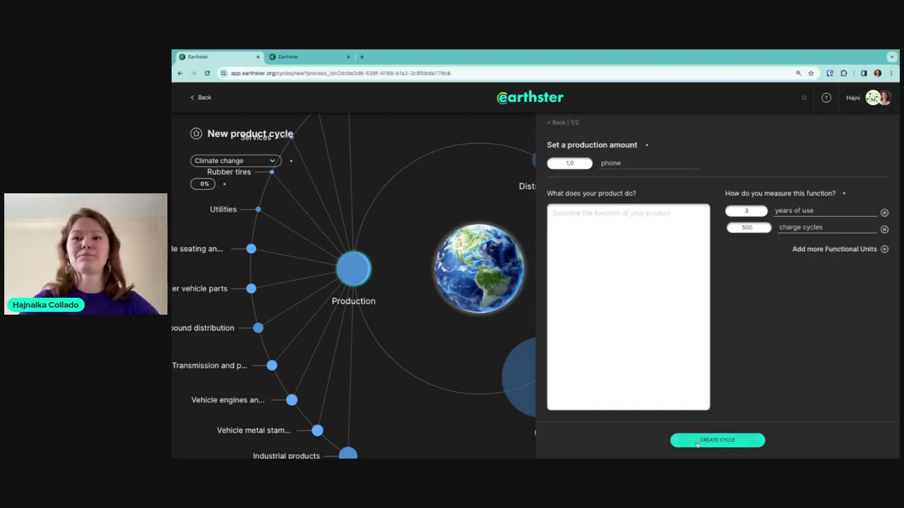
pyautogui.click(720, 444)
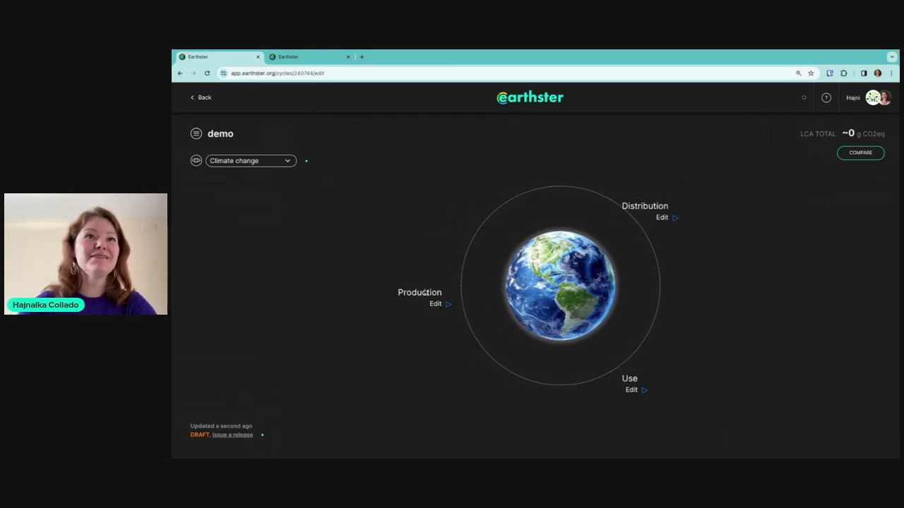
# Start adding a new process to the demo cycle's Production stage and search the available processes for "plastic"
pyautogui.click(421, 294)
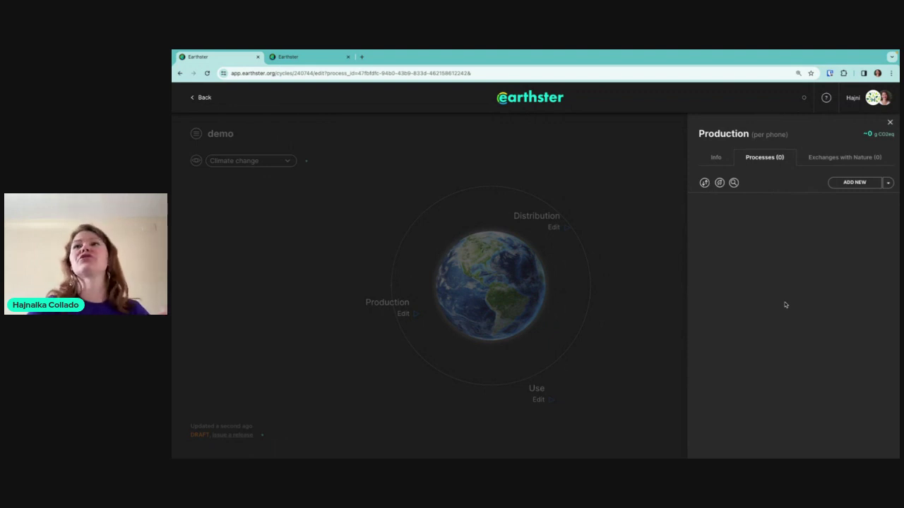
pyautogui.click(855, 182)
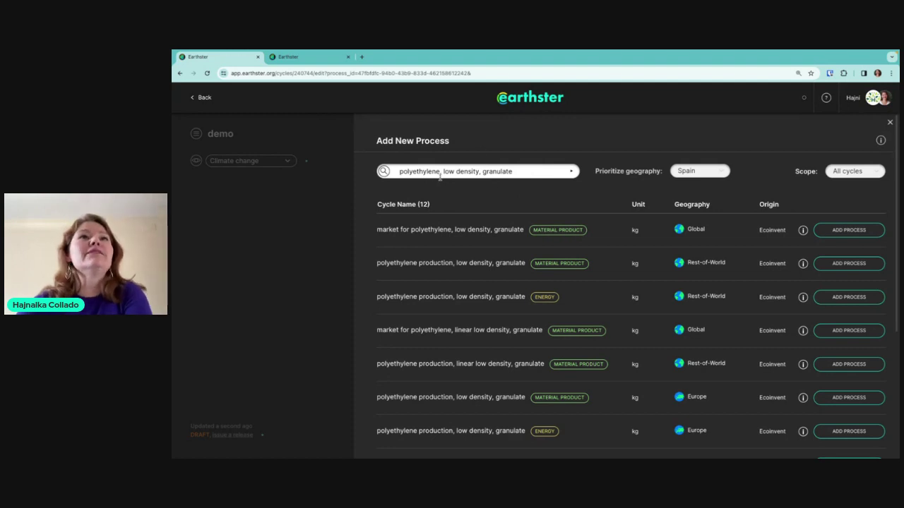
pyautogui.click(416, 171)
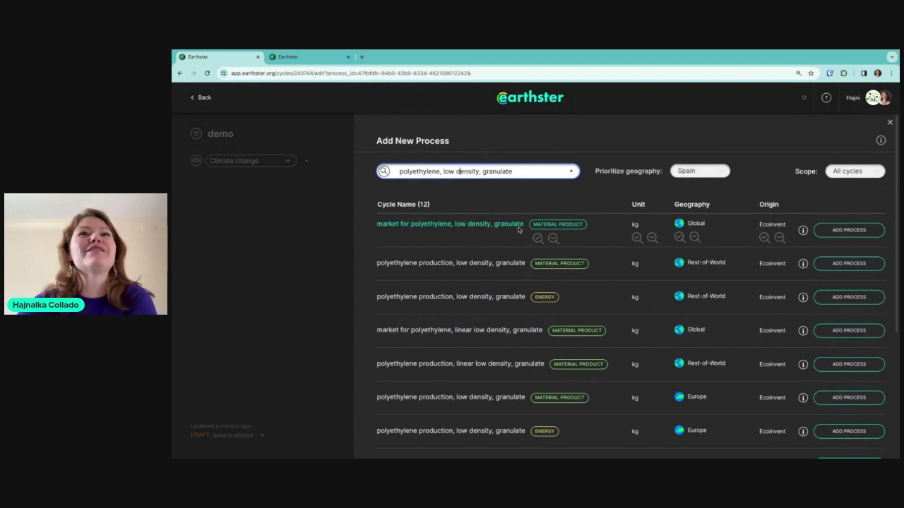
pyautogui.tripleClick(498, 171)
pyautogui.write('plastic')
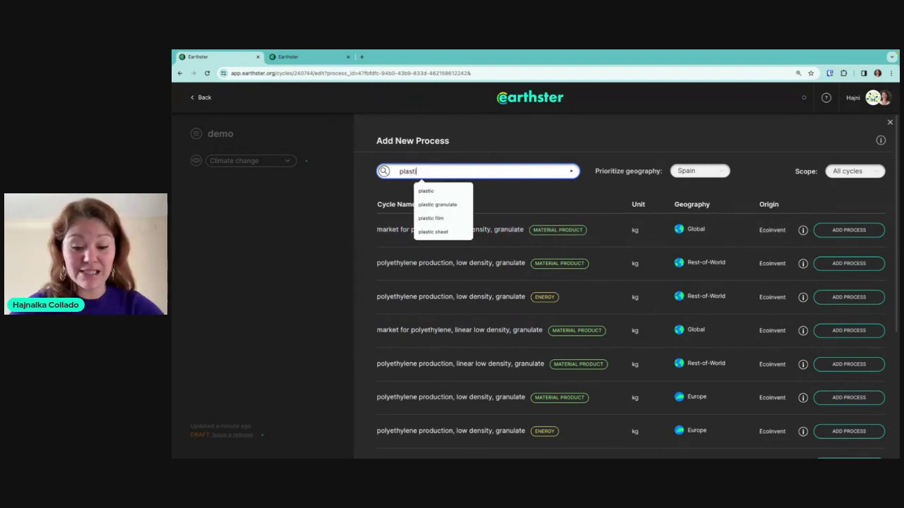
pyautogui.click(557, 197)
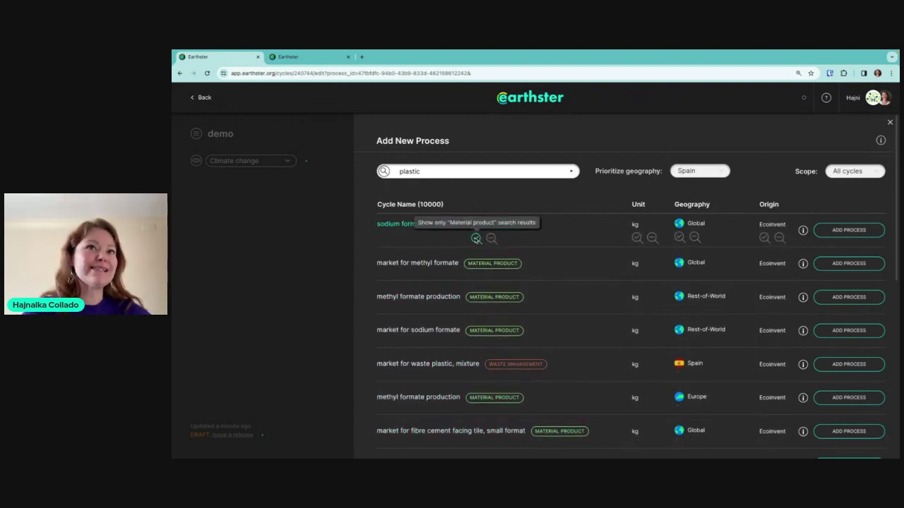
# Filter the process results to material products, excluding Ecoinvent as a source, and prioritize the Europe geography
pyautogui.click(476, 238)
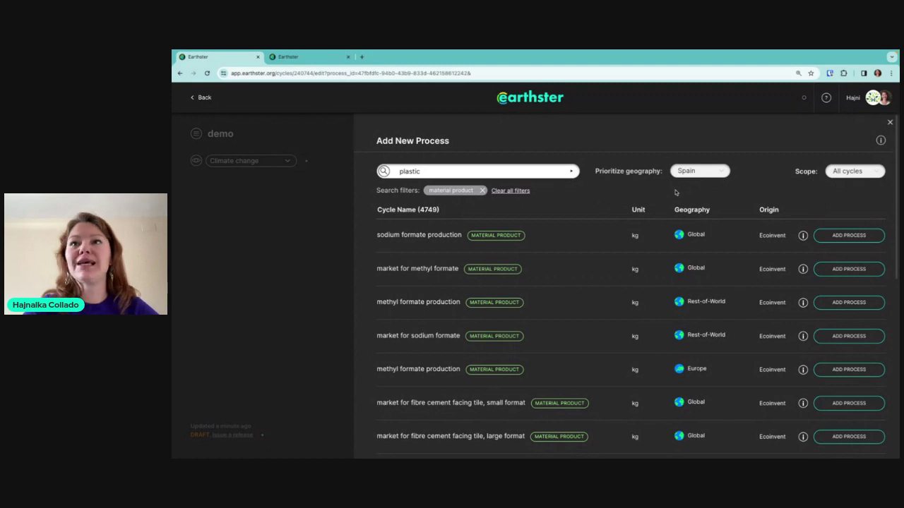
pyautogui.click(706, 171)
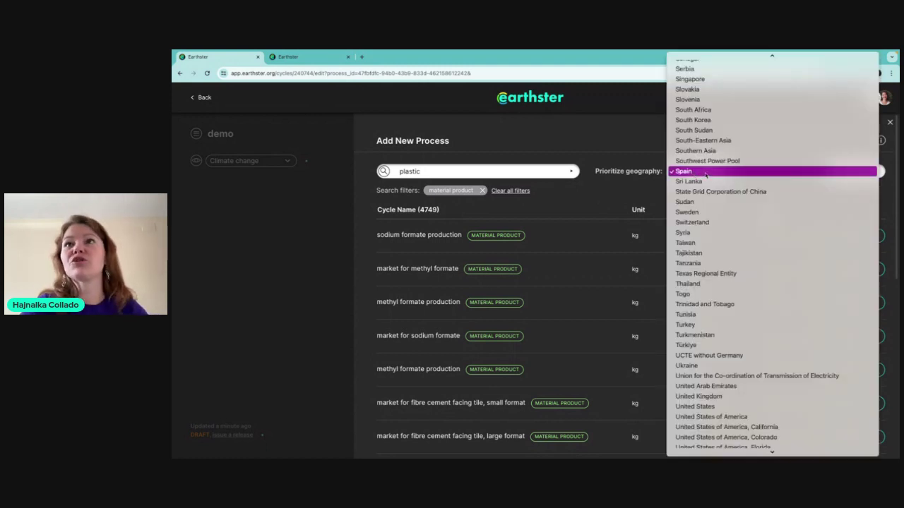
pyautogui.press('e')
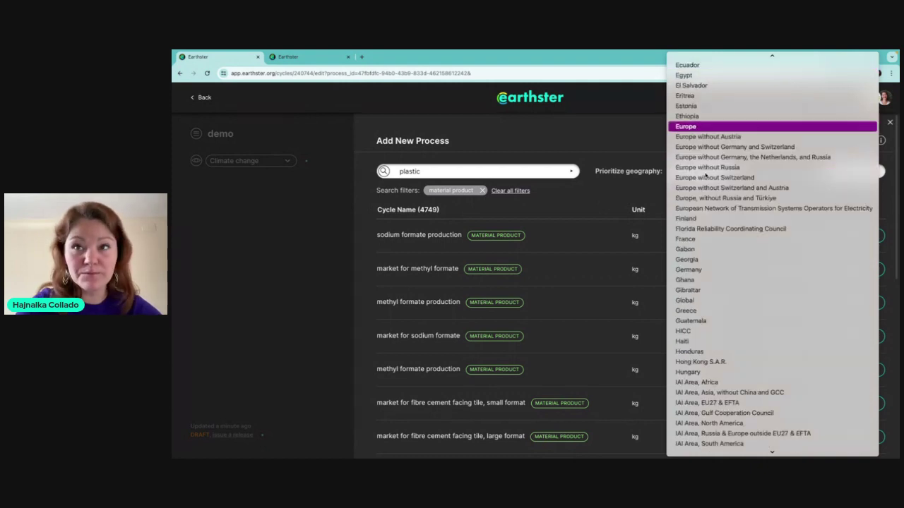
pyautogui.click(691, 127)
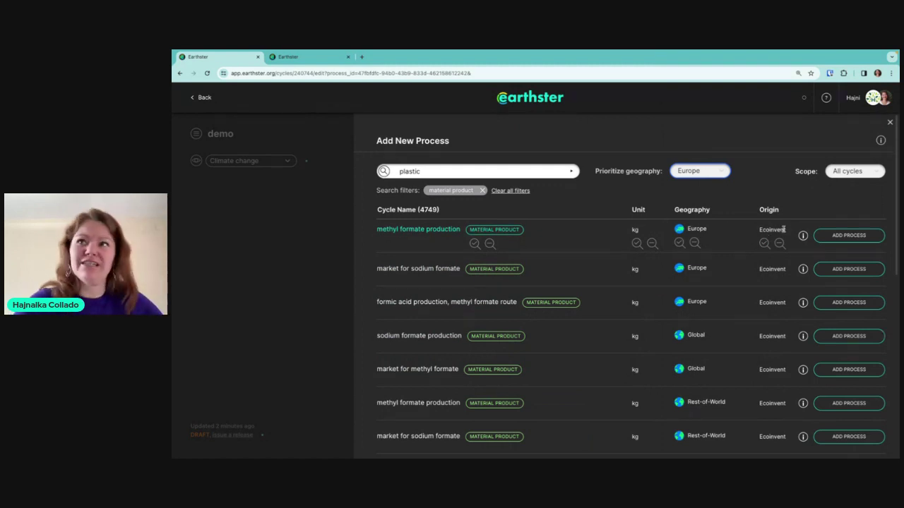
pyautogui.click(779, 244)
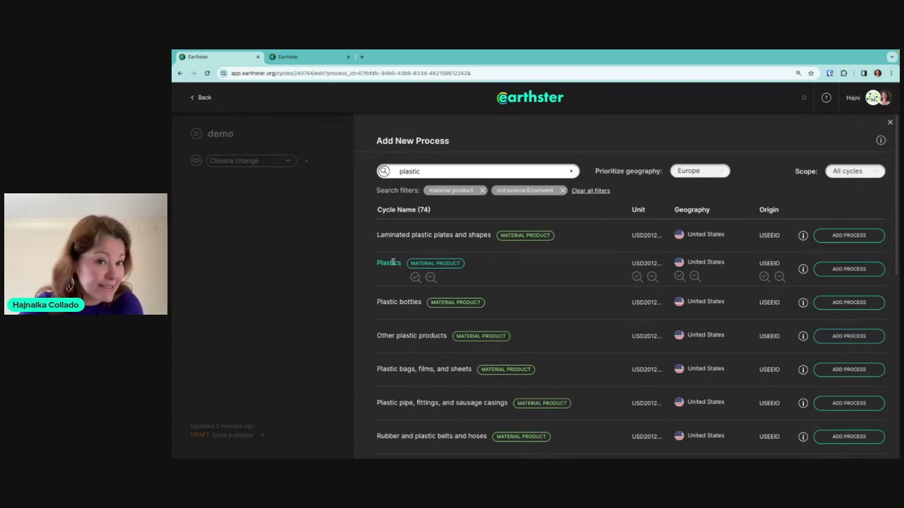
# Open the details of the USEEIO Plastics process and review its description, scale, top processes and top exchanges
pyautogui.click(803, 270)
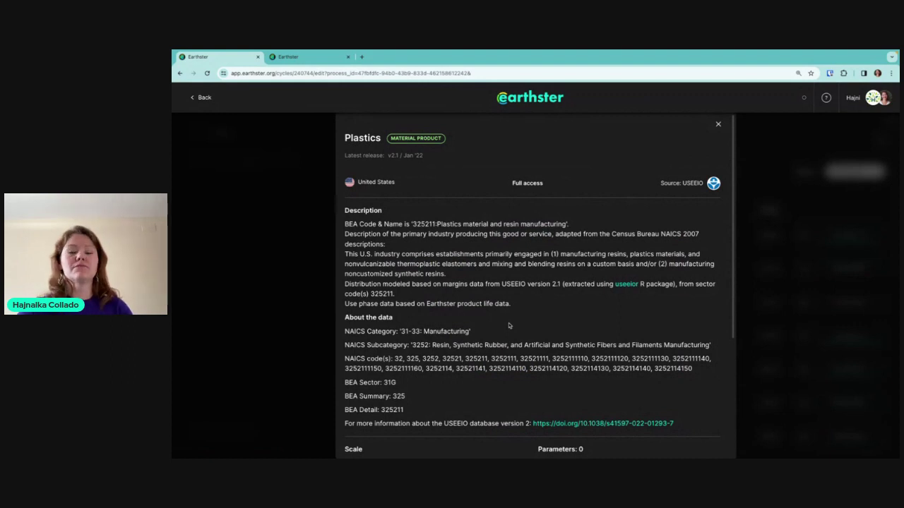
pyautogui.scroll(-1, 508, 325)
pyautogui.scroll(1, 520, 270)
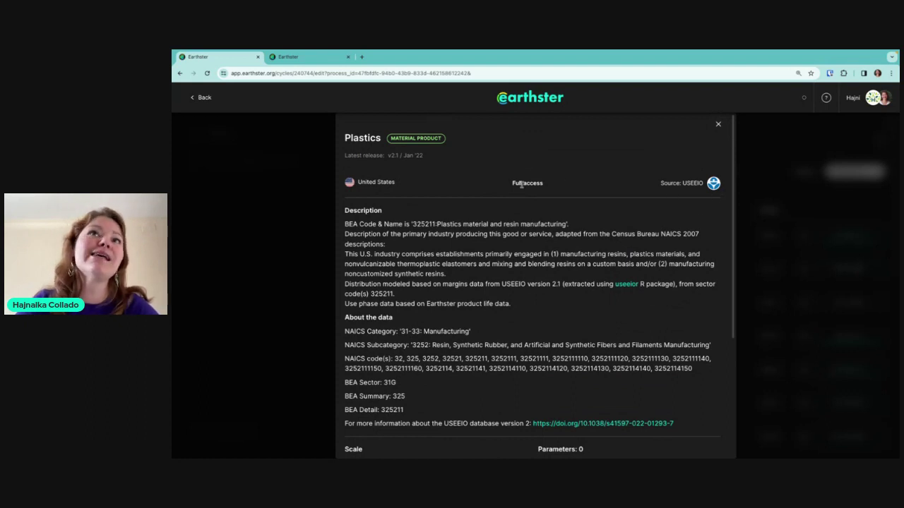
pyautogui.scroll(-1, 534, 292)
pyautogui.scroll(-1, 534, 292)
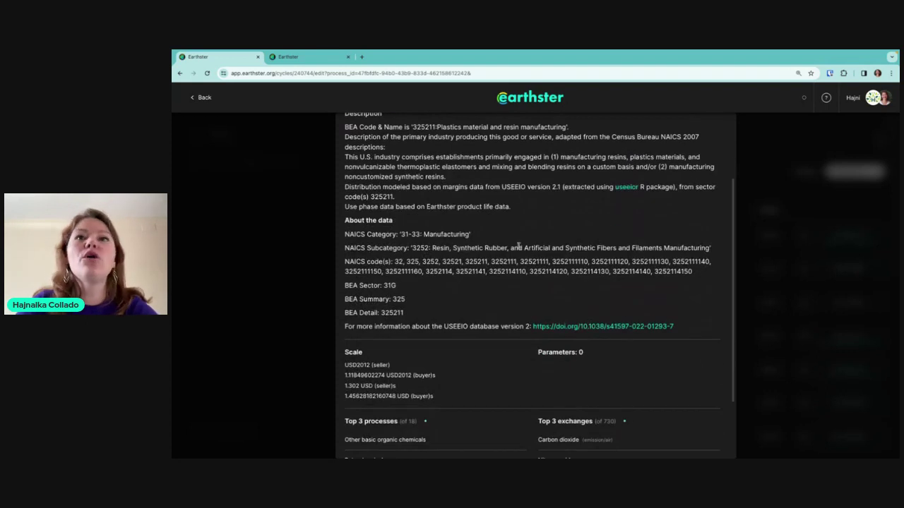
pyautogui.scroll(-3, 438, 308)
pyautogui.scroll(-1, 438, 309)
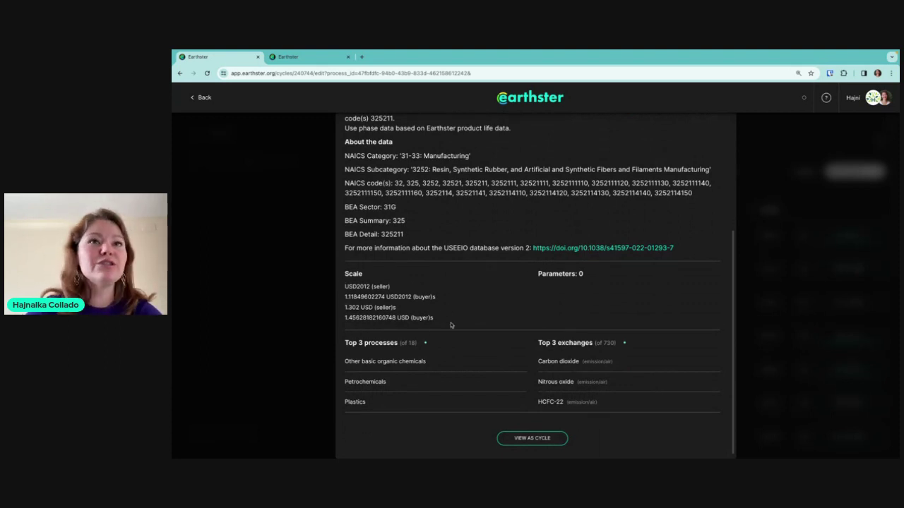
pyautogui.scroll(-1, 487, 303)
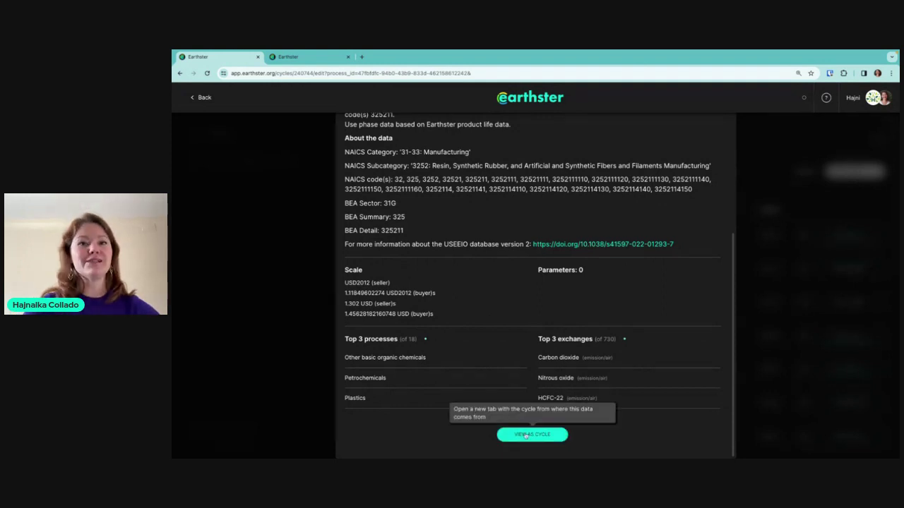
# View the Plastics process as a cycle and expand its Production stage to examine the contributing processes
pyautogui.click(550, 440)
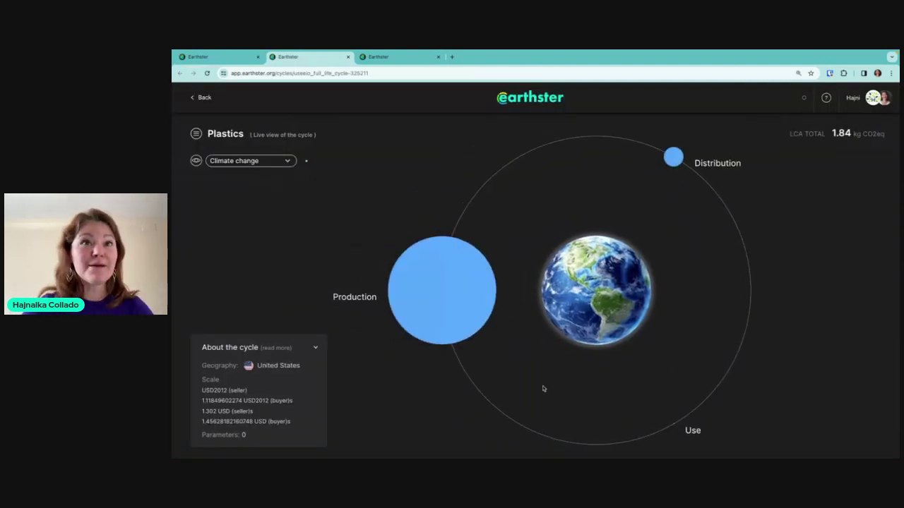
pyautogui.click(448, 293)
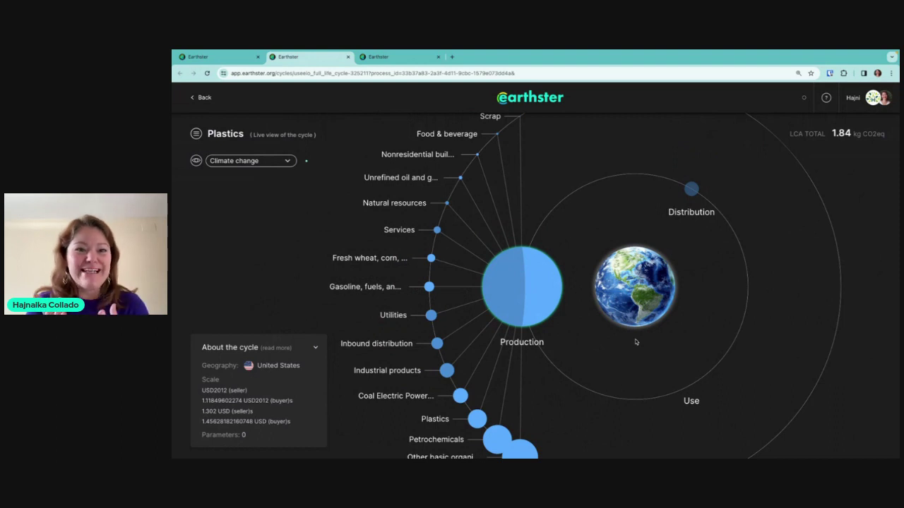
pyautogui.moveTo(587, 240); pyautogui.dragTo(643, 155)
pyautogui.moveTo(611, 209)
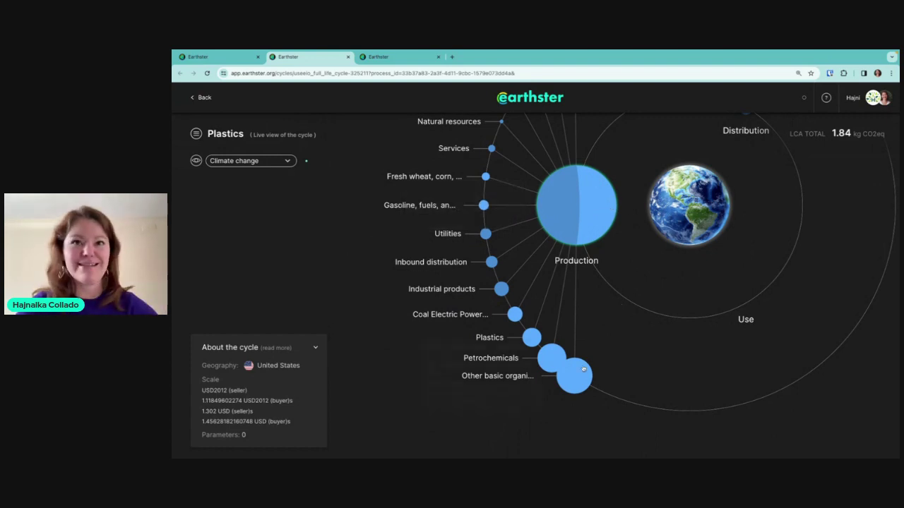
# Explore the Other basic organic chemicals process in the Plastics cycle's Production stage to examine its contributing processes
pyautogui.moveTo(584, 367)
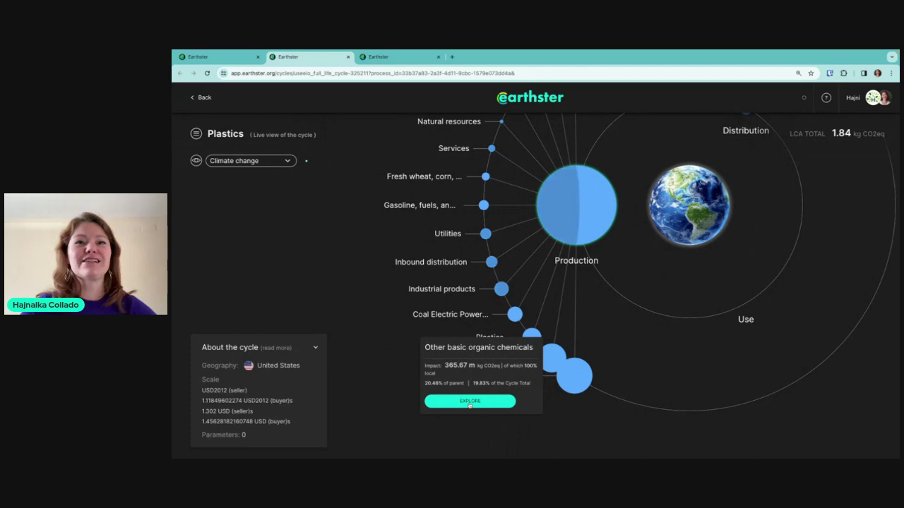
pyautogui.moveTo(492, 313)
pyautogui.click(436, 362)
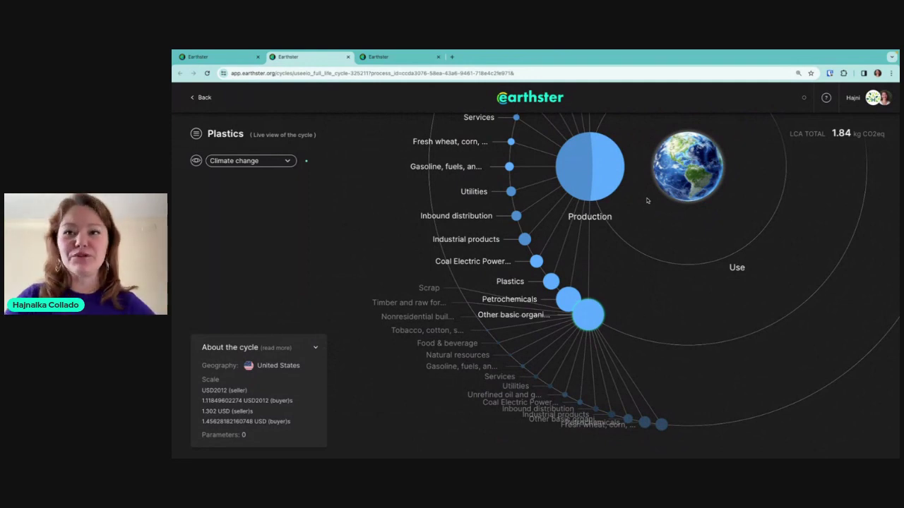
pyautogui.scroll(-1, 485, 204)
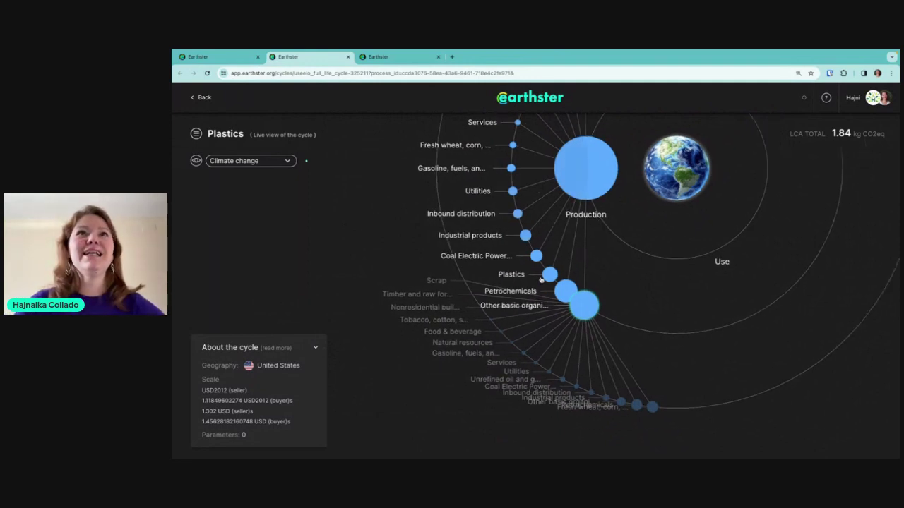
# Return to the demo cycle, close the Plastics details and add the USEEIO Plastics process to the Production stage
pyautogui.click(214, 57)
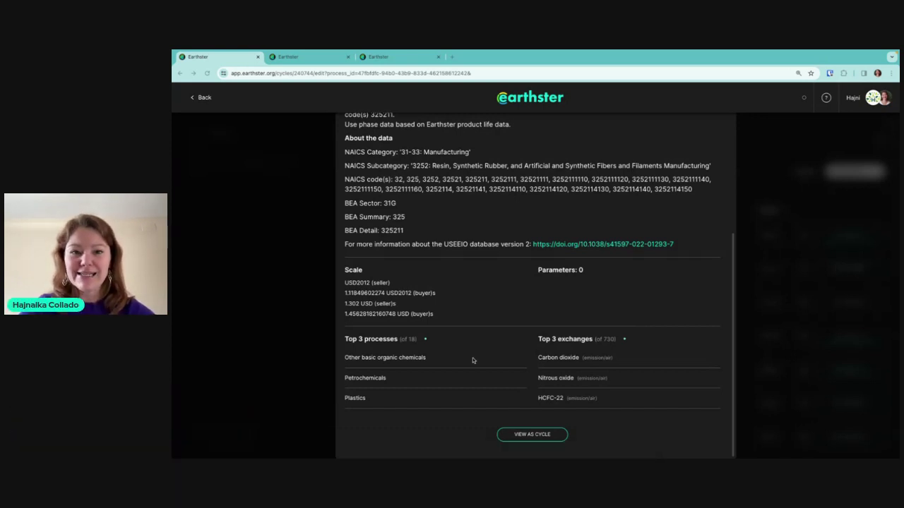
pyautogui.scroll(3, 565, 257)
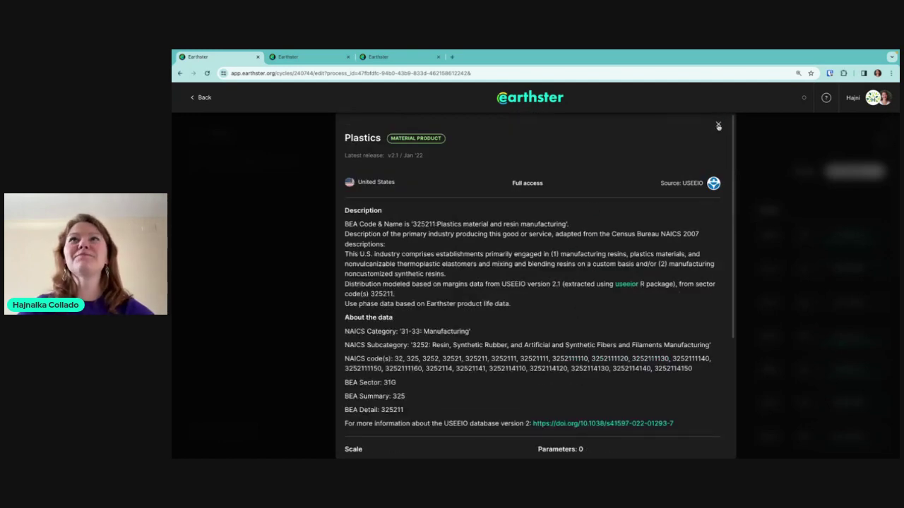
pyautogui.click(717, 125)
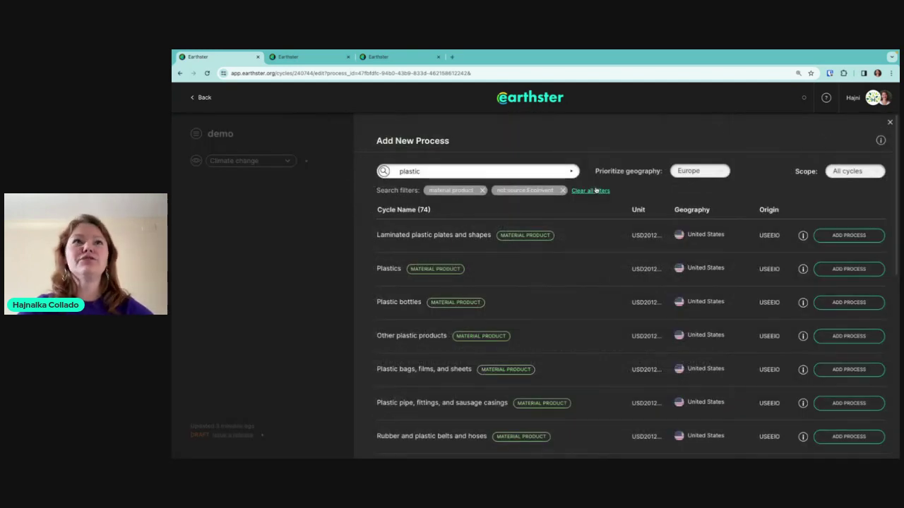
pyautogui.click(822, 269)
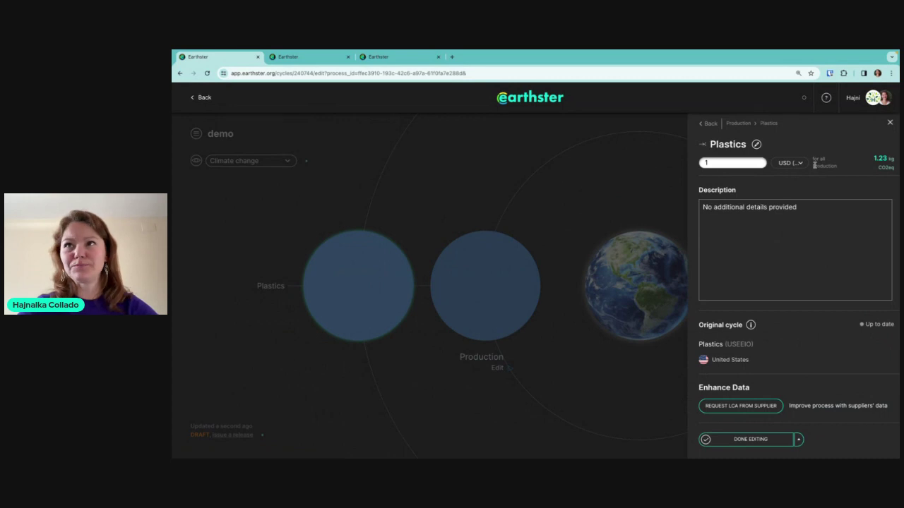
pyautogui.click(593, 190)
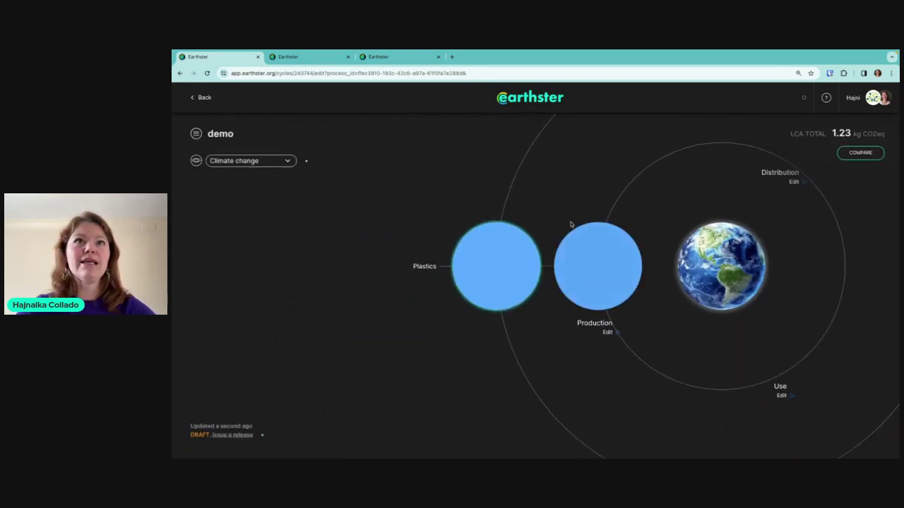
pyautogui.moveTo(596, 184); pyautogui.dragTo(523, 184)
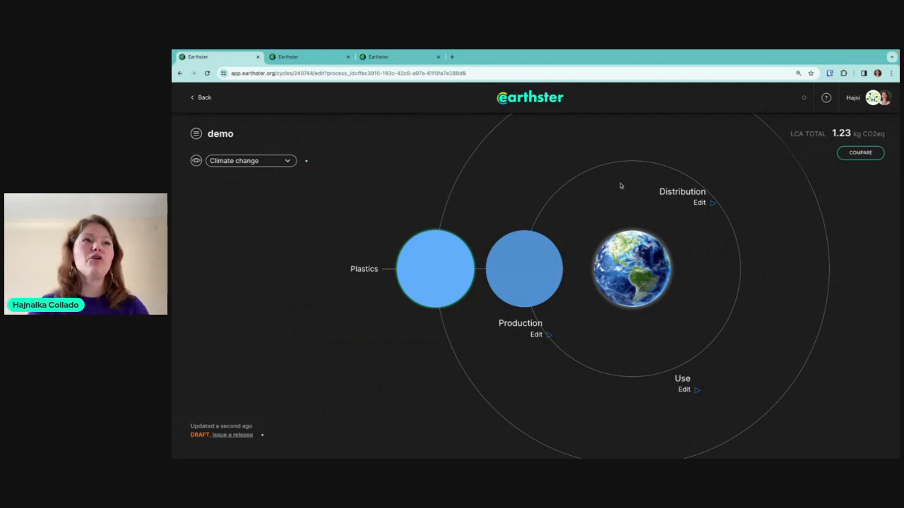
# View the demo cycle's impact using the EF3.1 assessment method and the EF single score category
pyautogui.click(275, 161)
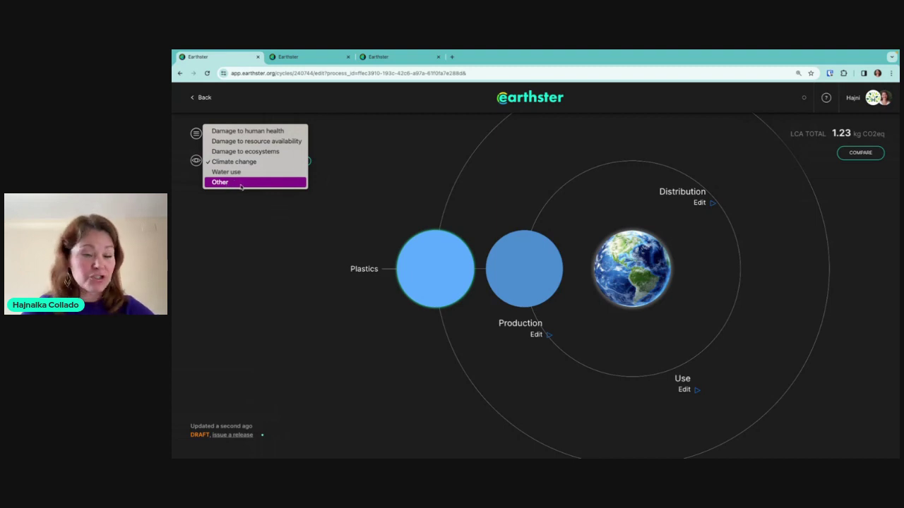
pyautogui.click(241, 183)
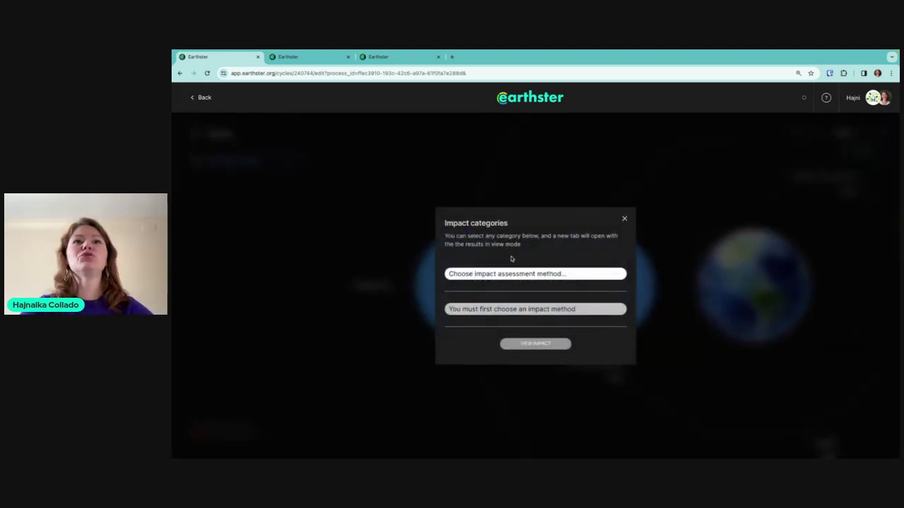
pyautogui.click(512, 273)
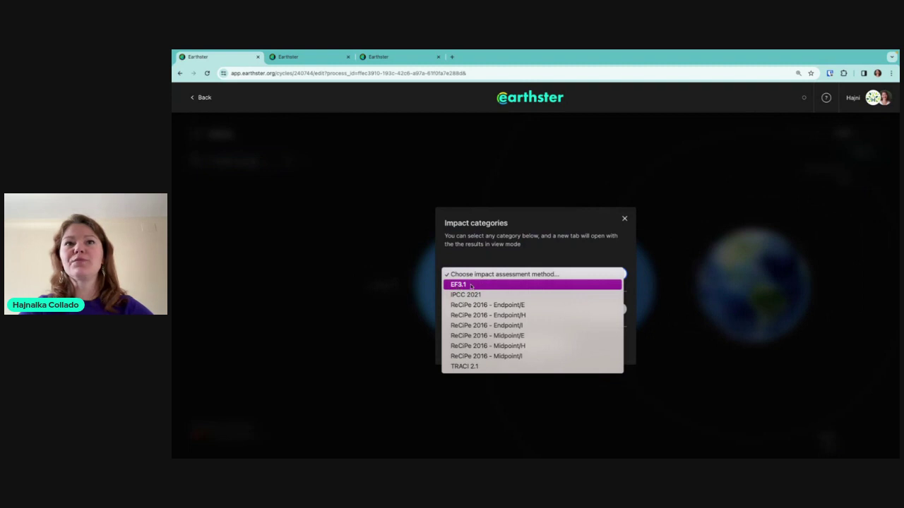
pyautogui.click(471, 284)
pyautogui.click(516, 309)
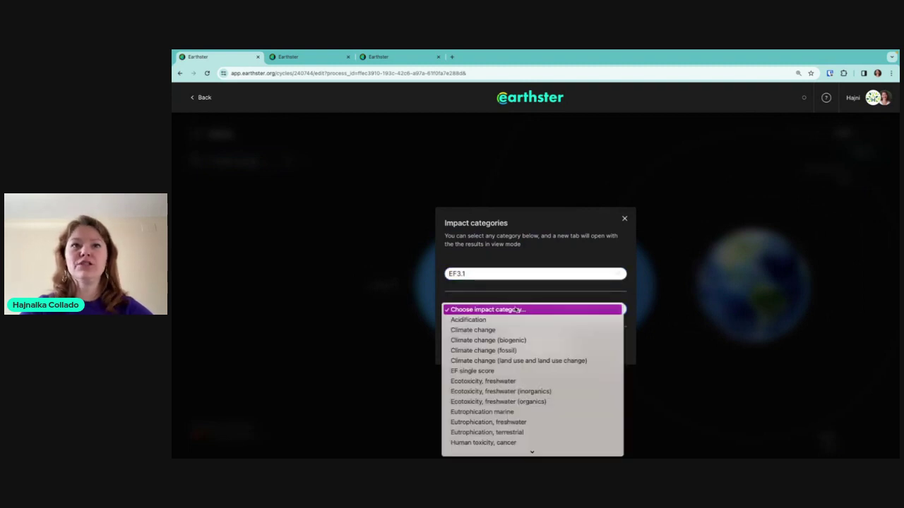
pyautogui.scroll(-3, 480, 328)
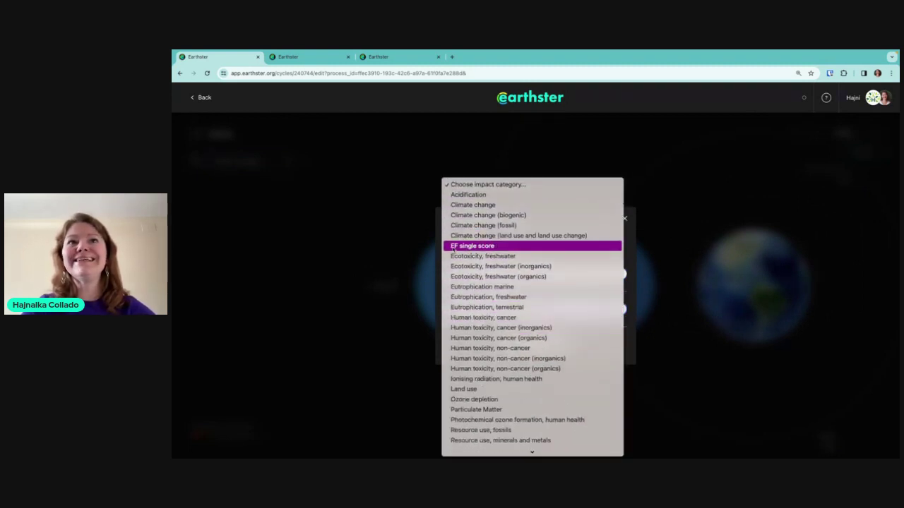
pyautogui.click(508, 251)
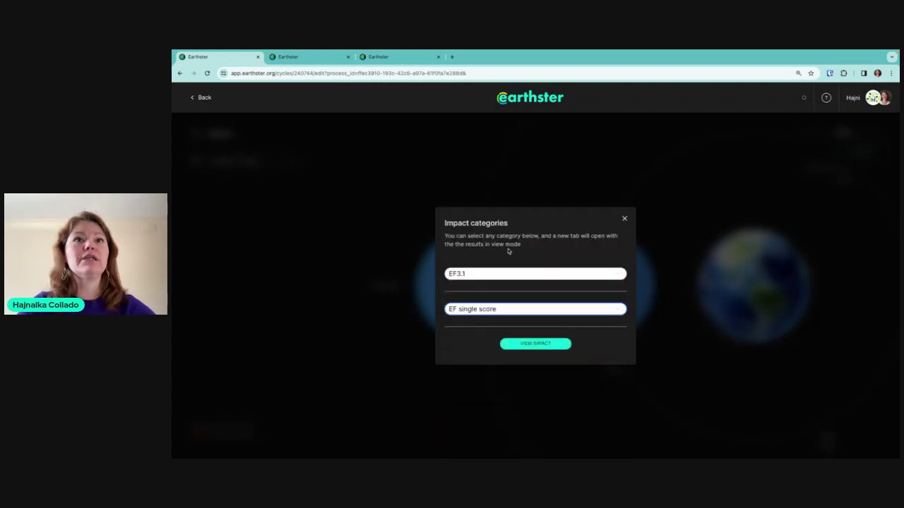
pyautogui.click(538, 346)
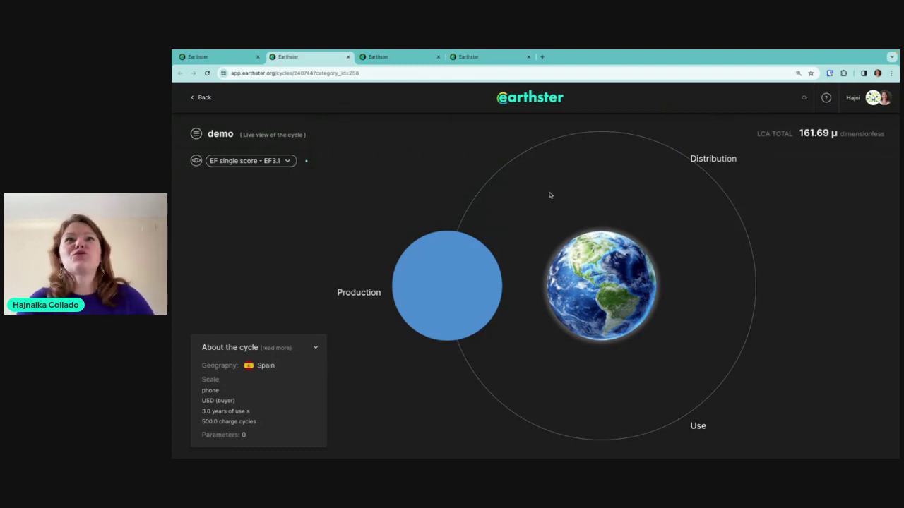
pyautogui.moveTo(454, 284)
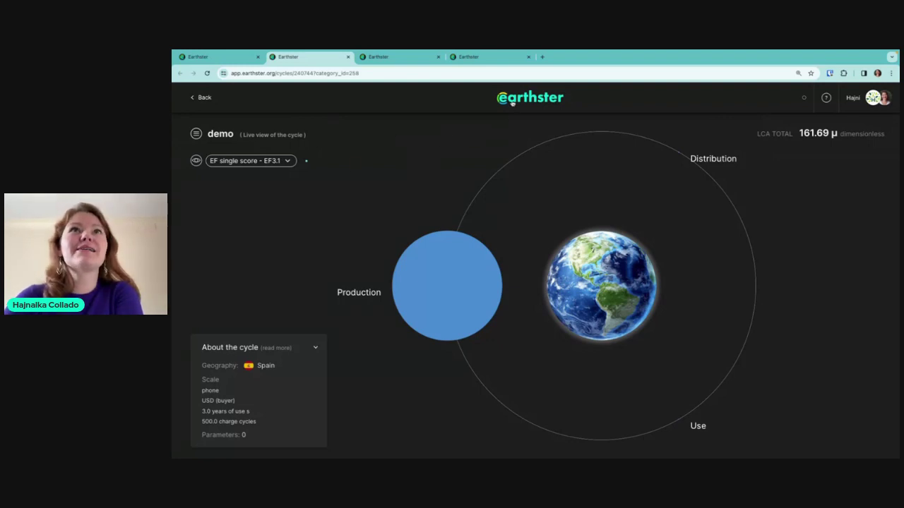
# Return to the workspace's cycle list and open the cycle "Demo - Packed Fruits - with Parameters - February 2024 training (copy)"
pyautogui.click(212, 57)
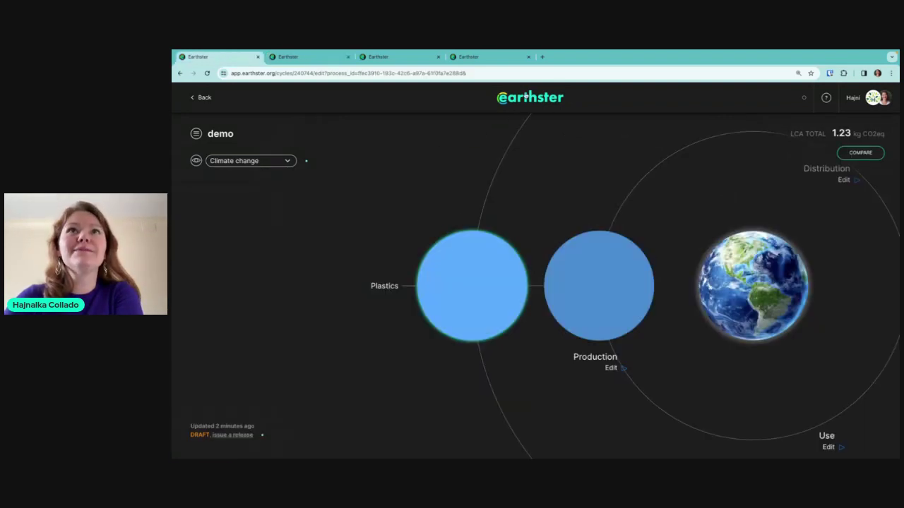
pyautogui.click(526, 97)
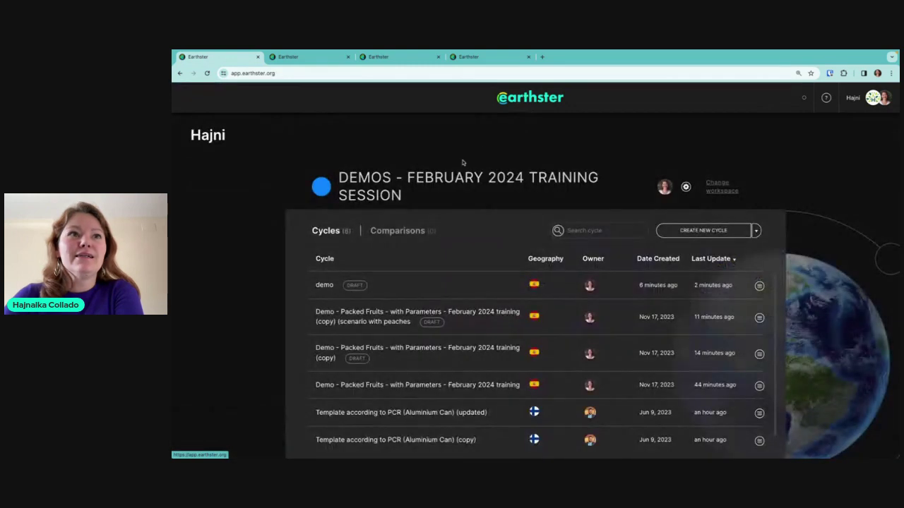
pyautogui.scroll(-1, 425, 291)
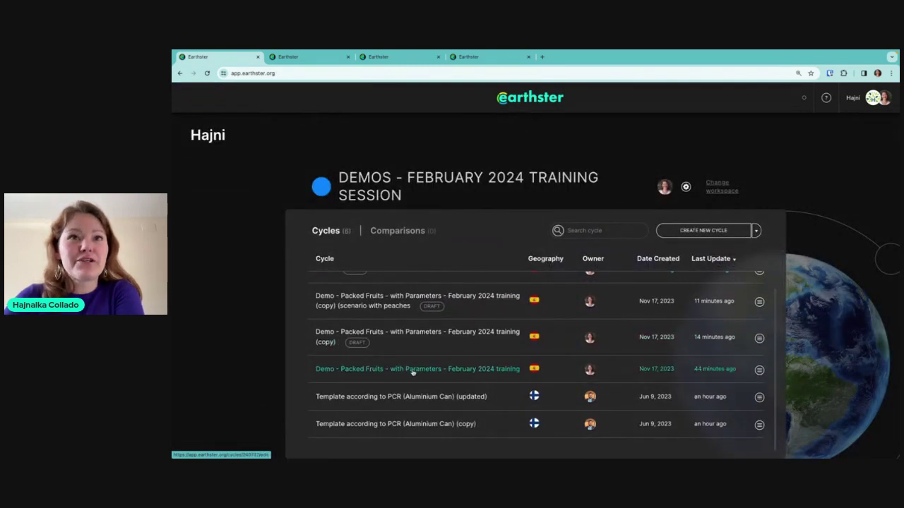
pyautogui.scroll(1, 412, 373)
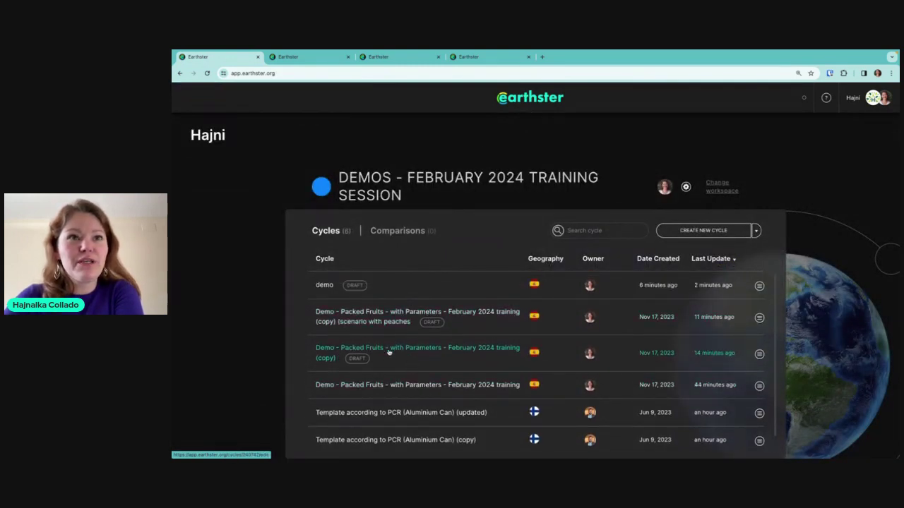
pyautogui.click(397, 351)
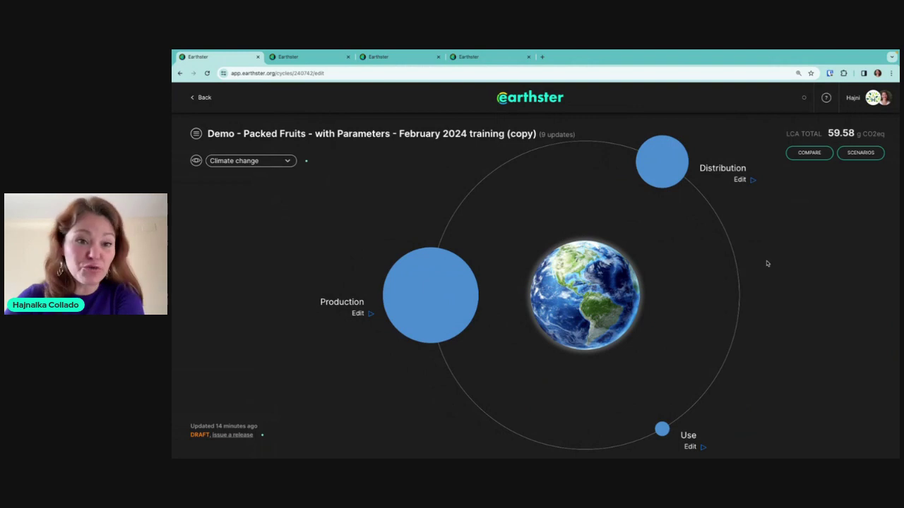
# Create a comparison of this Packed Fruits cycle with its "scenario with peaches" copy added as a new reference
pyautogui.click(809, 154)
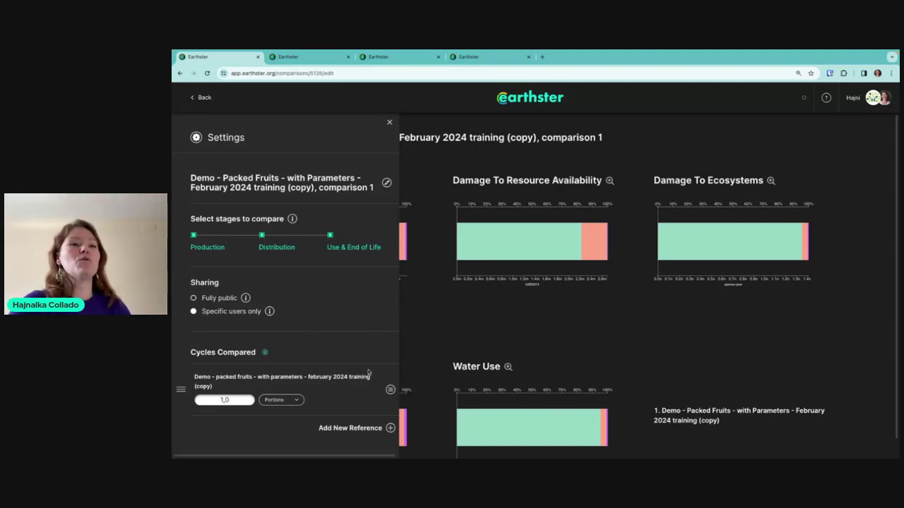
pyautogui.click(336, 428)
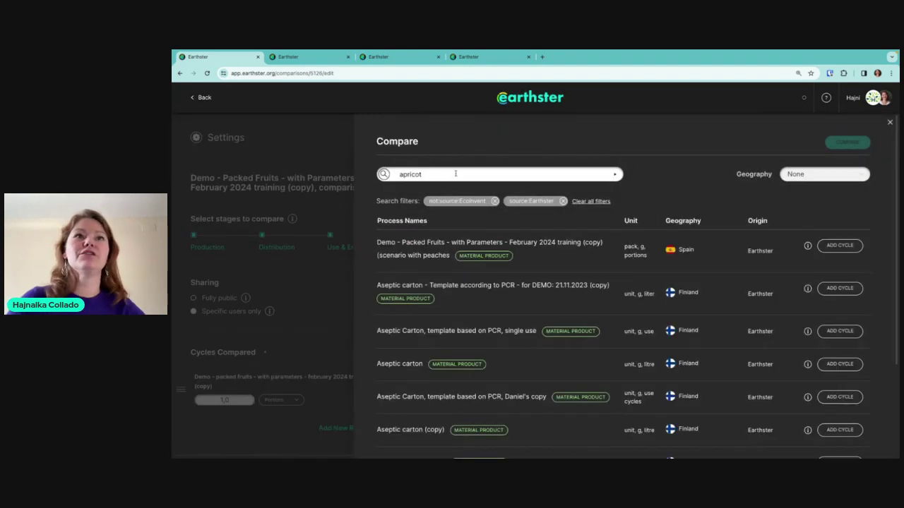
pyautogui.click(456, 174)
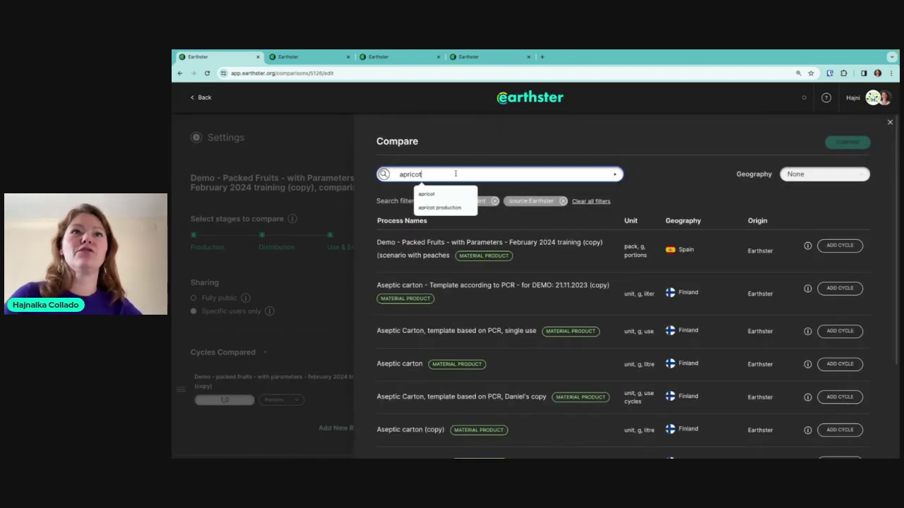
pyautogui.click(676, 166)
pyautogui.click(840, 247)
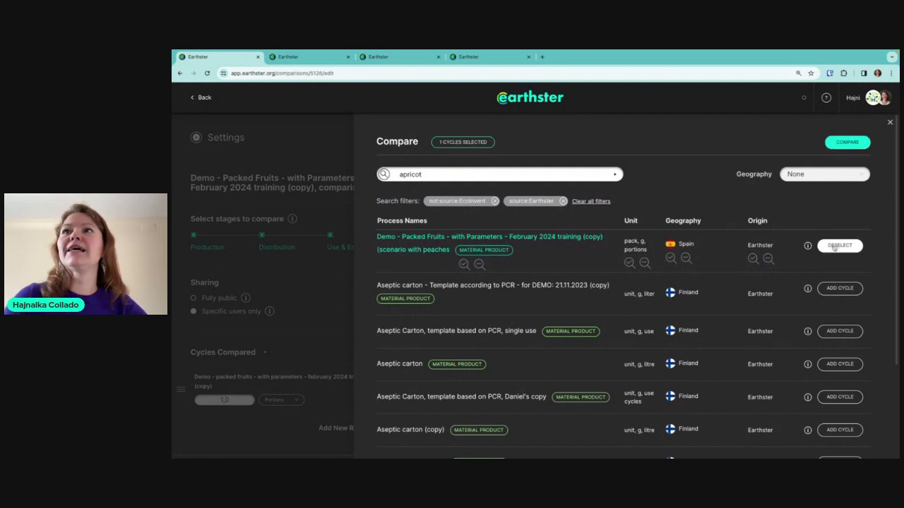
pyautogui.click(841, 143)
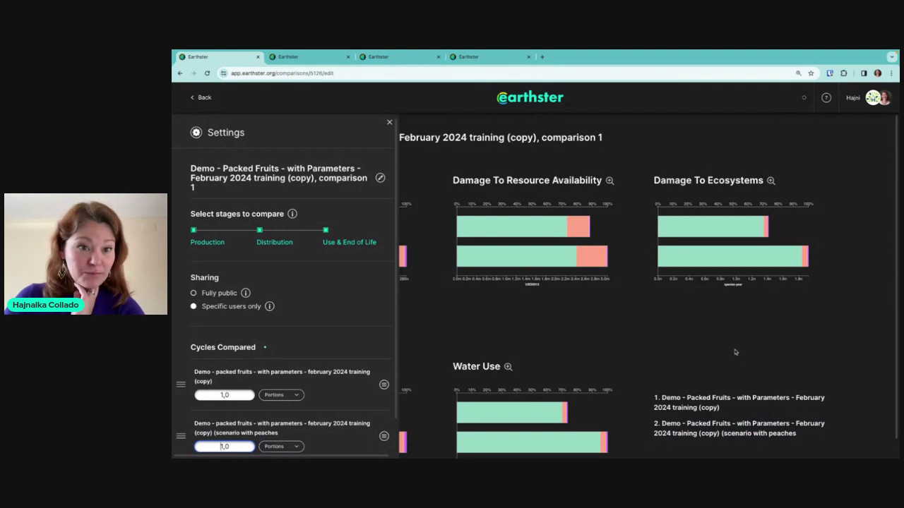
pyautogui.click(389, 123)
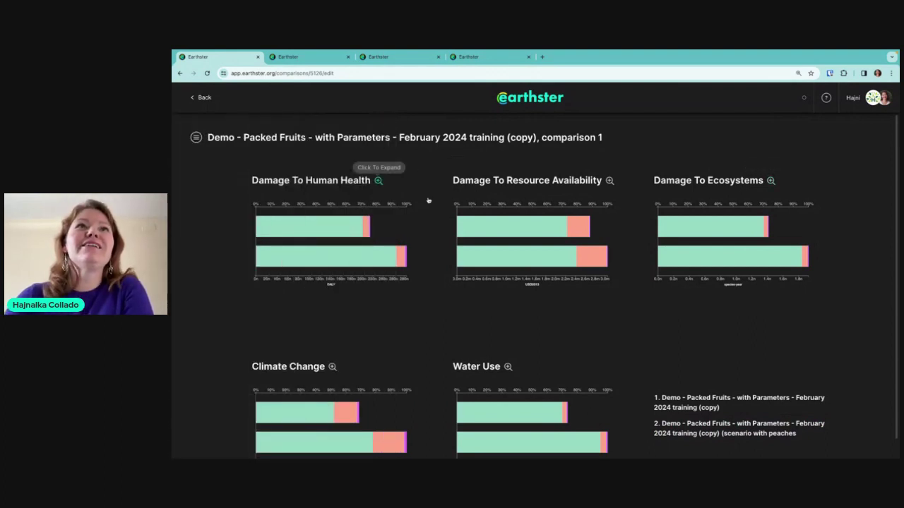
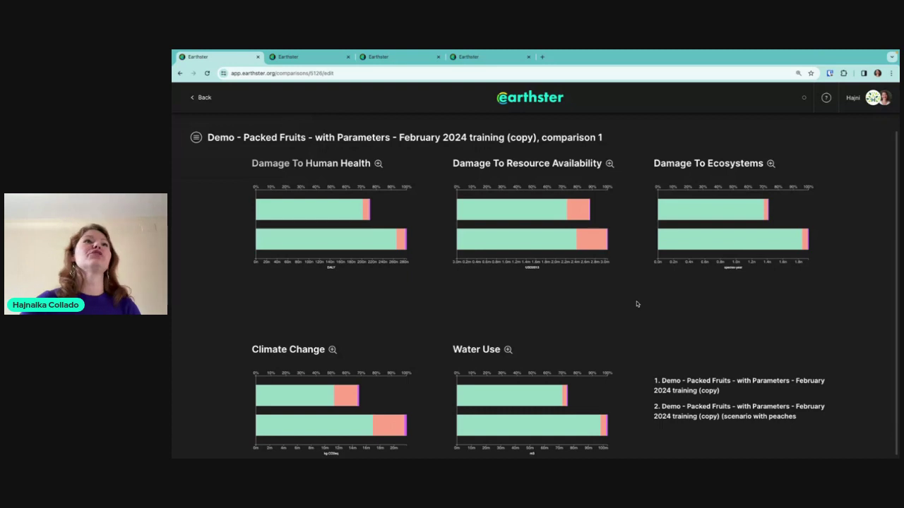
# Expand the comparison's Climate Change chart down to its Use stage and open the comparison settings
pyautogui.click(293, 400)
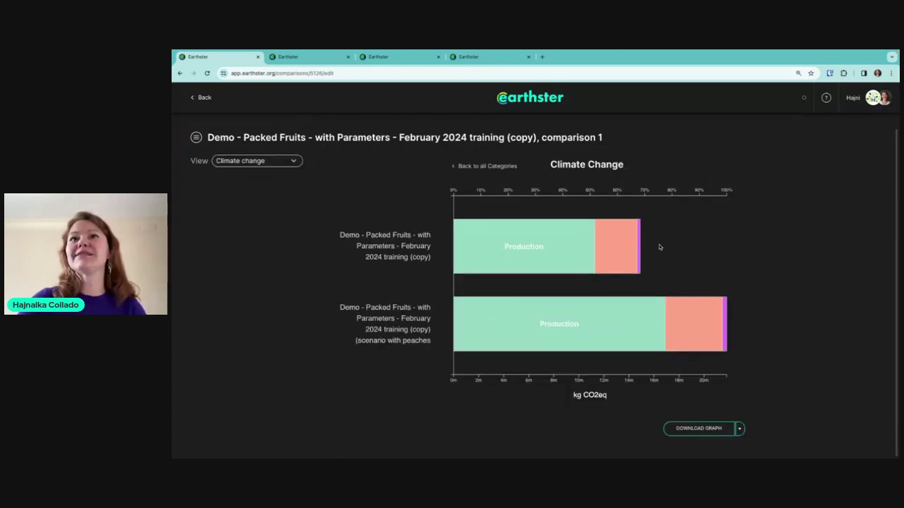
pyautogui.click(724, 319)
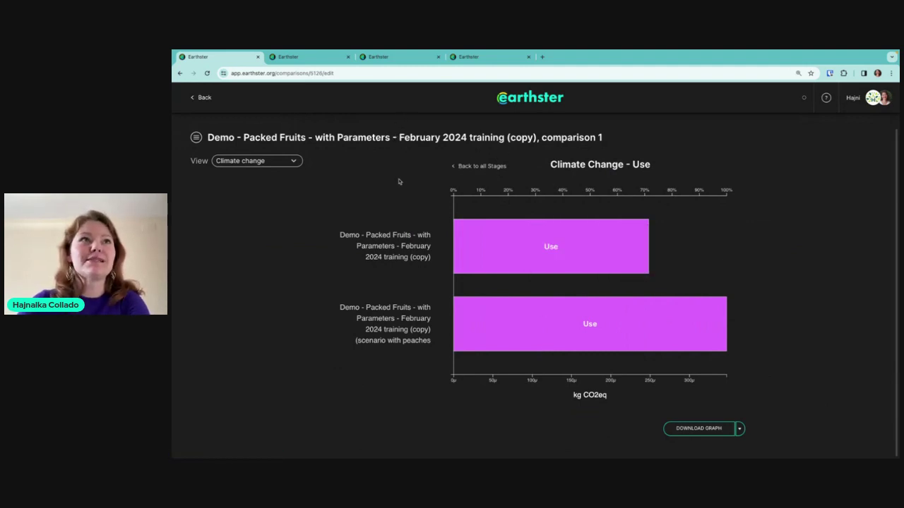
pyautogui.click(335, 138)
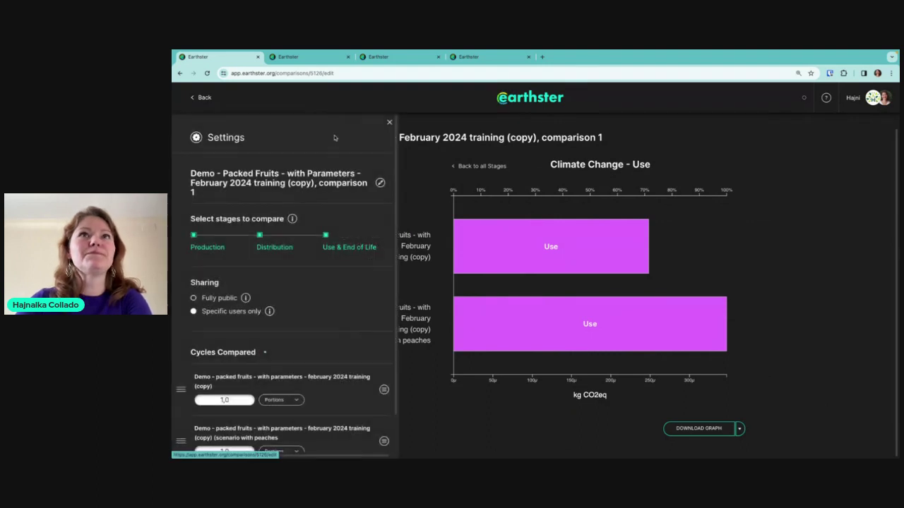
# Return to the February 2024 training session workspace and review its list of cycles
pyautogui.click(525, 99)
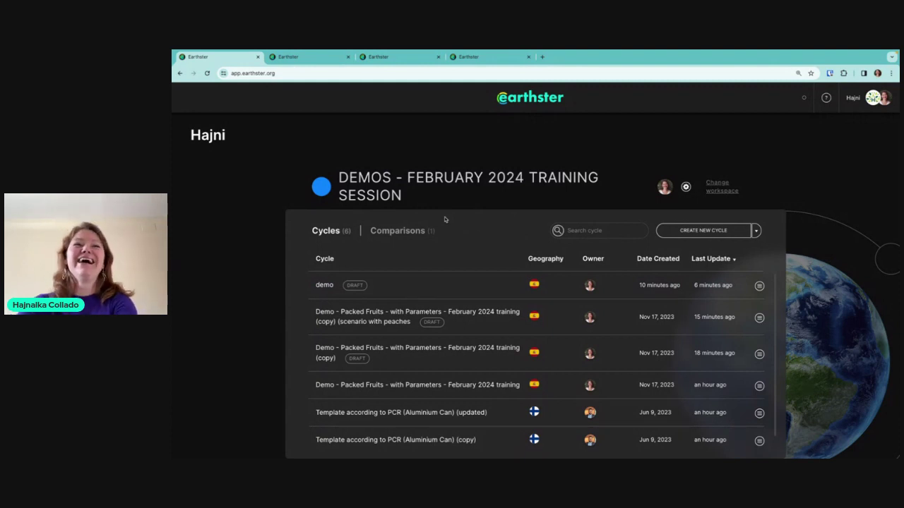
pyautogui.scroll(-1, 428, 295)
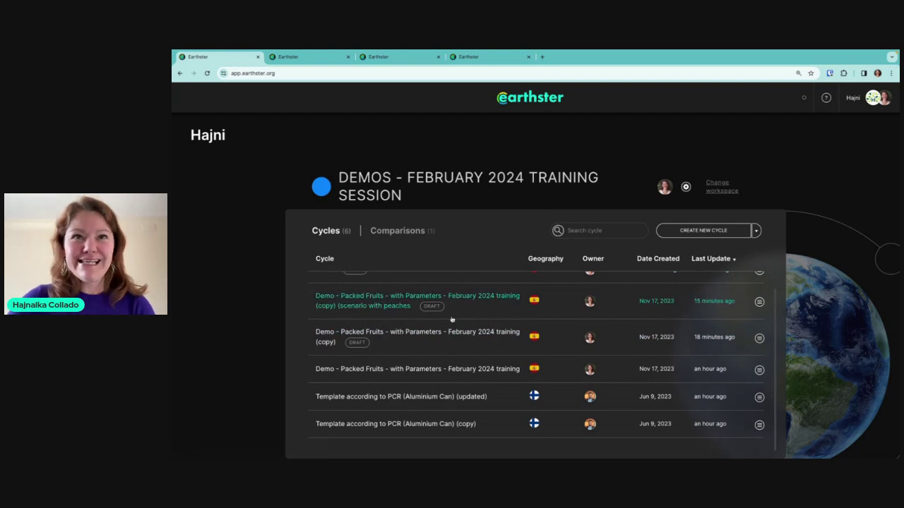
pyautogui.scroll(1, 452, 320)
pyautogui.scroll(1, 452, 320)
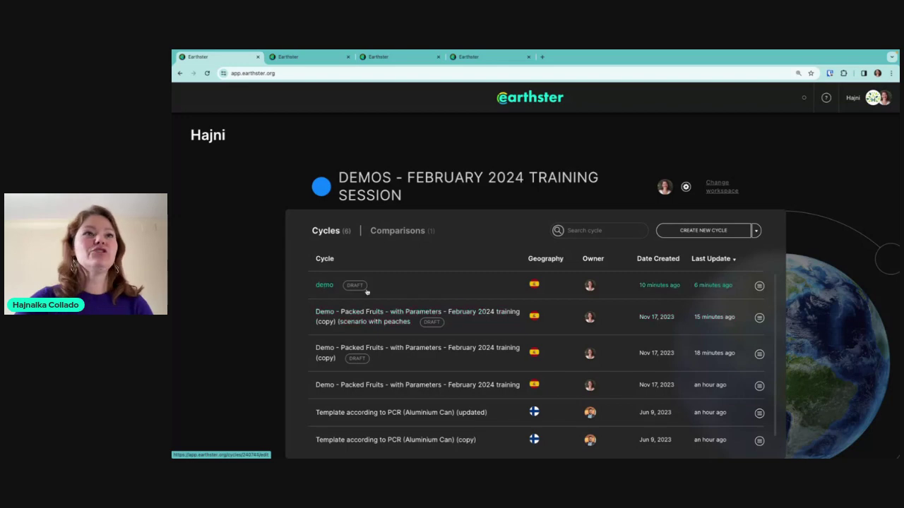
# Open the demo cycle's Production stage and search for "waste" processes to add
pyautogui.click(325, 286)
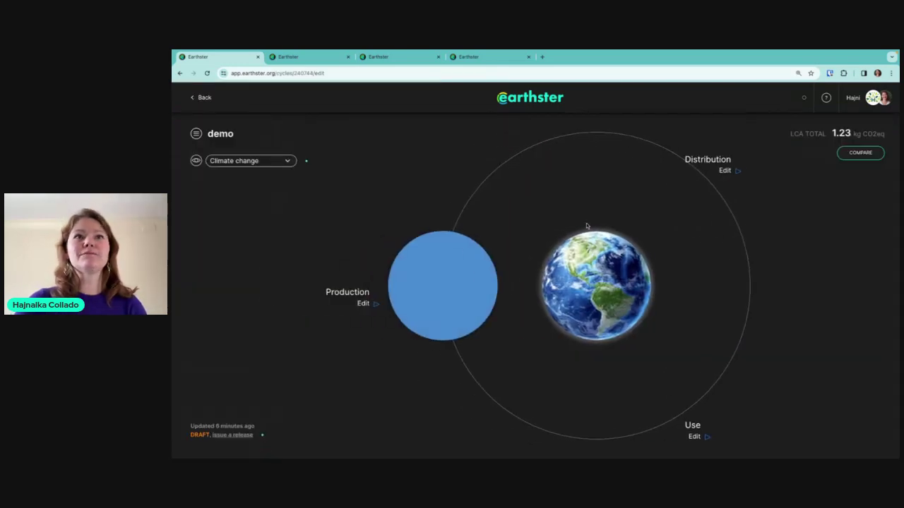
pyautogui.click(435, 292)
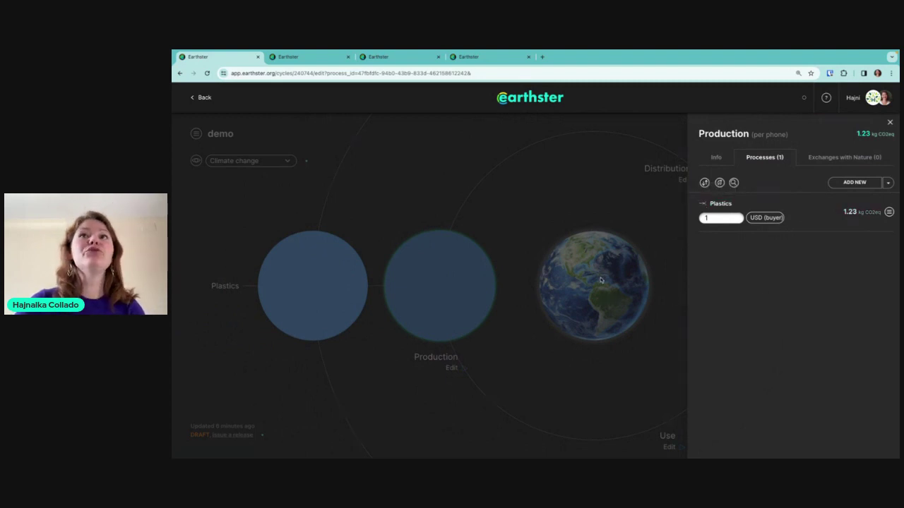
pyautogui.click(843, 185)
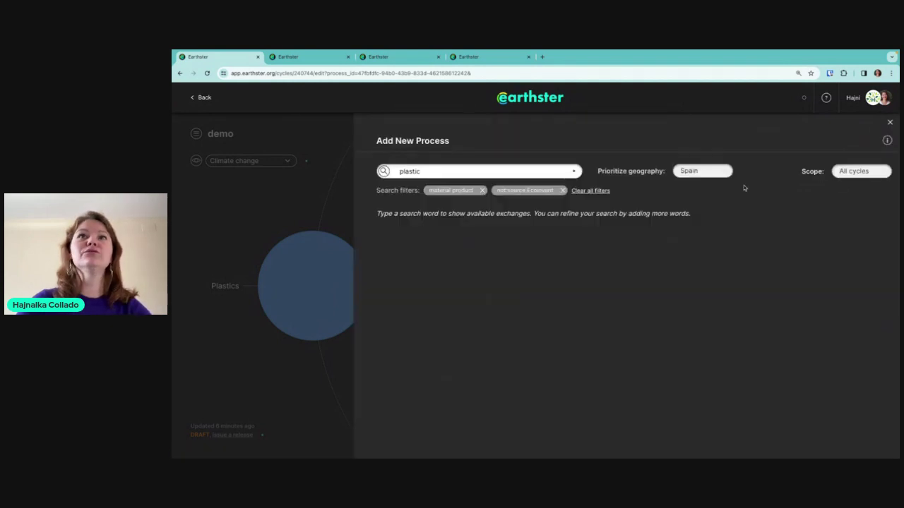
pyautogui.write('waste')
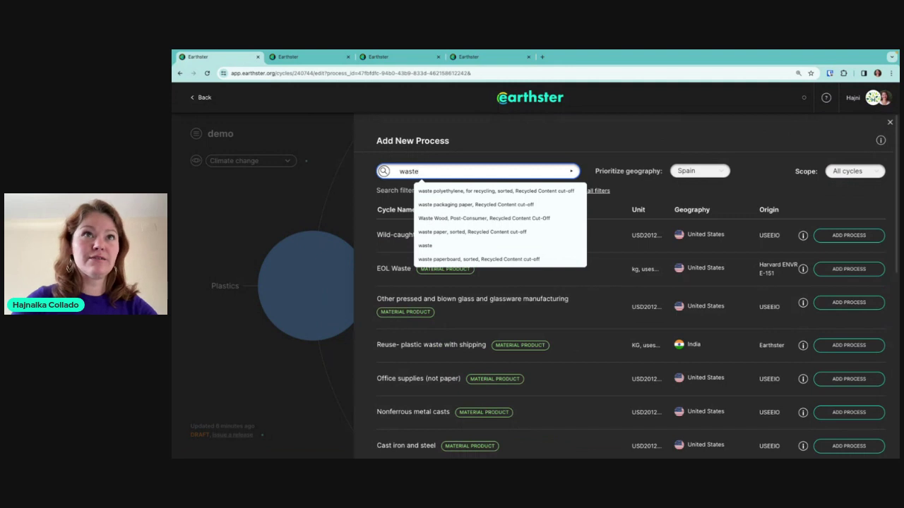
# Replace the search filters with only "waste management" and add "treatment of waste plastic, consumer electronics, municipal incineration" in kg to Production
pyautogui.click(502, 149)
pyautogui.click(482, 190)
pyautogui.click(495, 190)
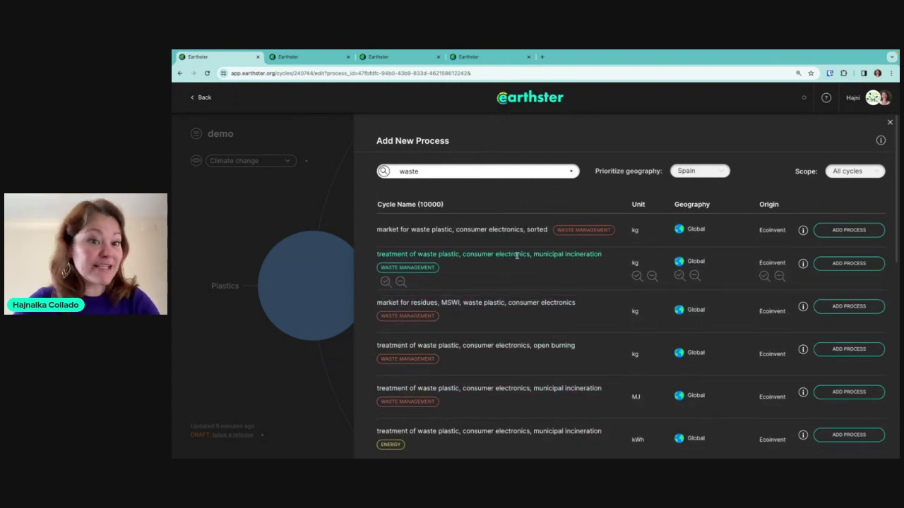
pyautogui.click(562, 239)
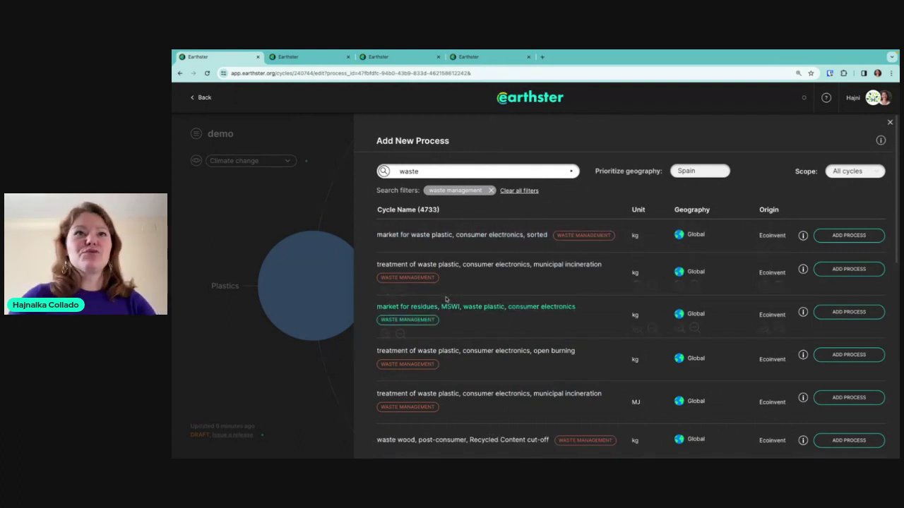
pyautogui.click(850, 269)
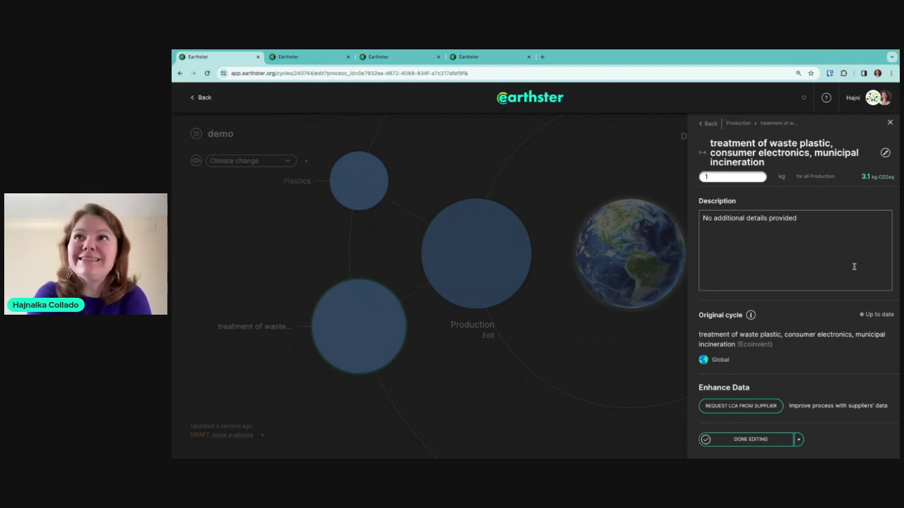
# Reverse the flow direction of the Plastics process in the Production stage and close the stage details
pyautogui.click(741, 122)
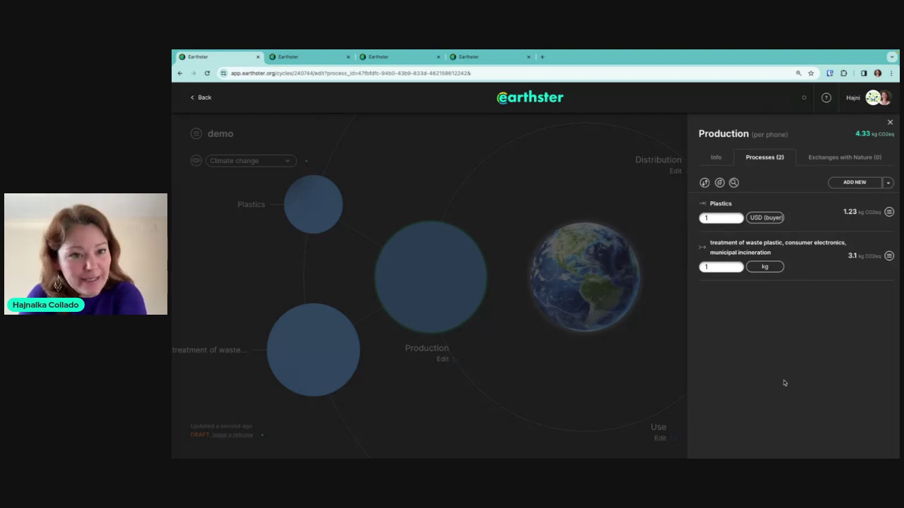
pyautogui.click(703, 204)
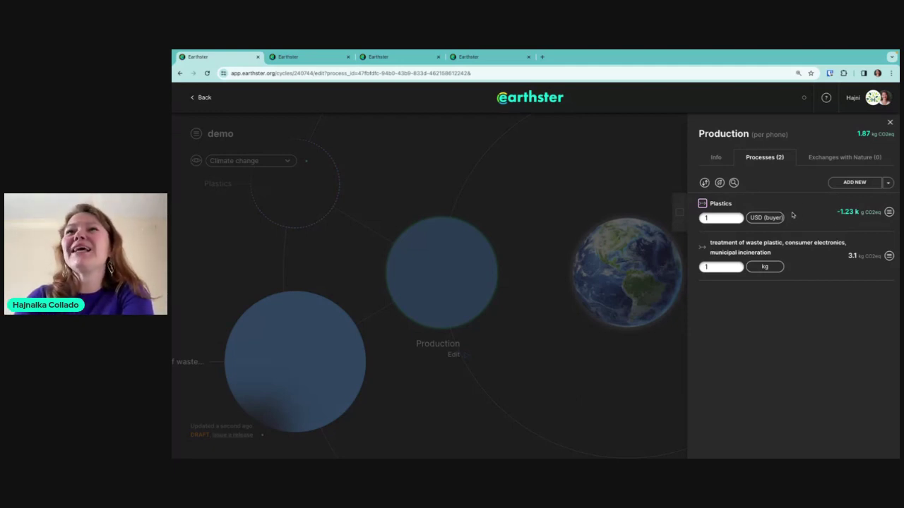
pyautogui.click(569, 141)
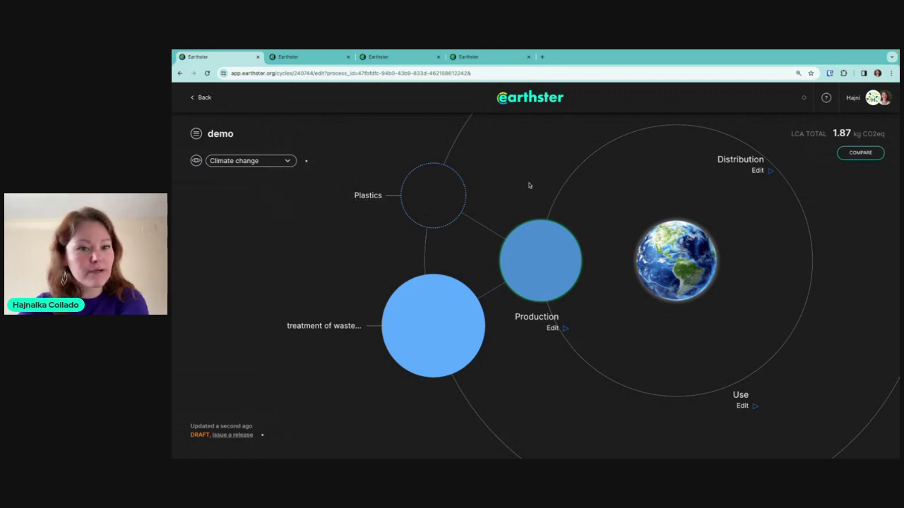
# Show Production's options for adding a custom process or bundle and return to the workspace's cycle list
pyautogui.click(545, 261)
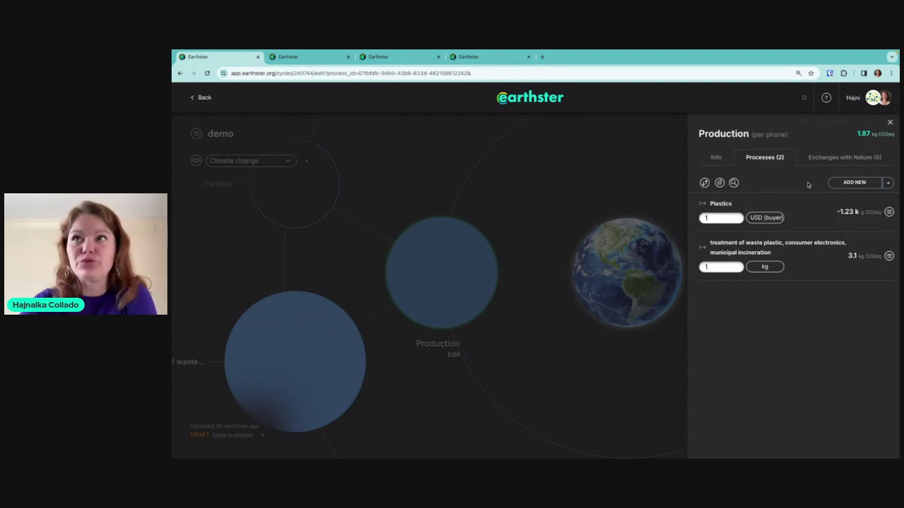
pyautogui.click(889, 183)
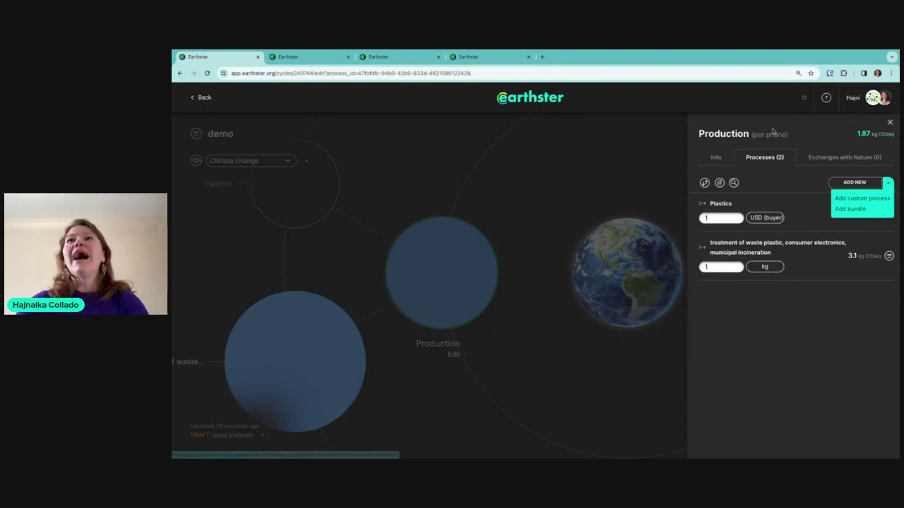
pyautogui.click(514, 103)
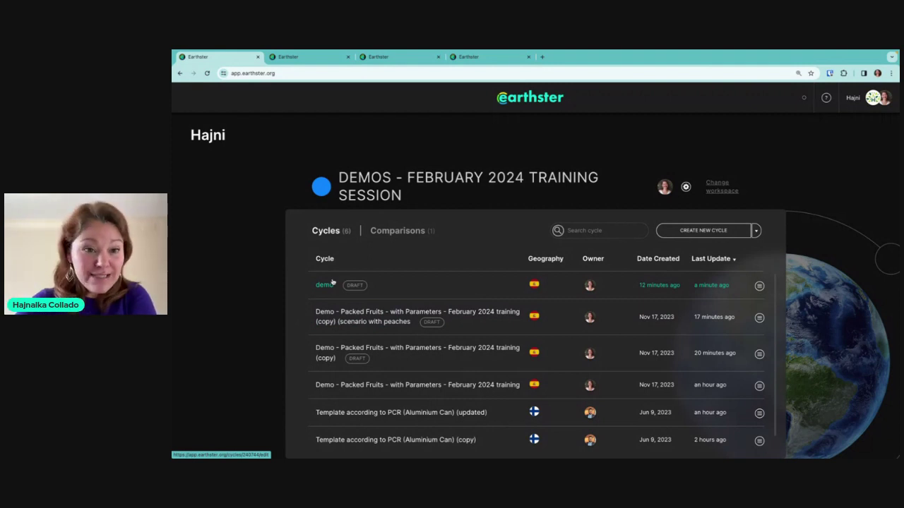
# Open the cycle "Template according to PCR (Aluminium Can) (updated)" and examine the A1, A2 and A3 branches of its Production stage
pyautogui.click(385, 415)
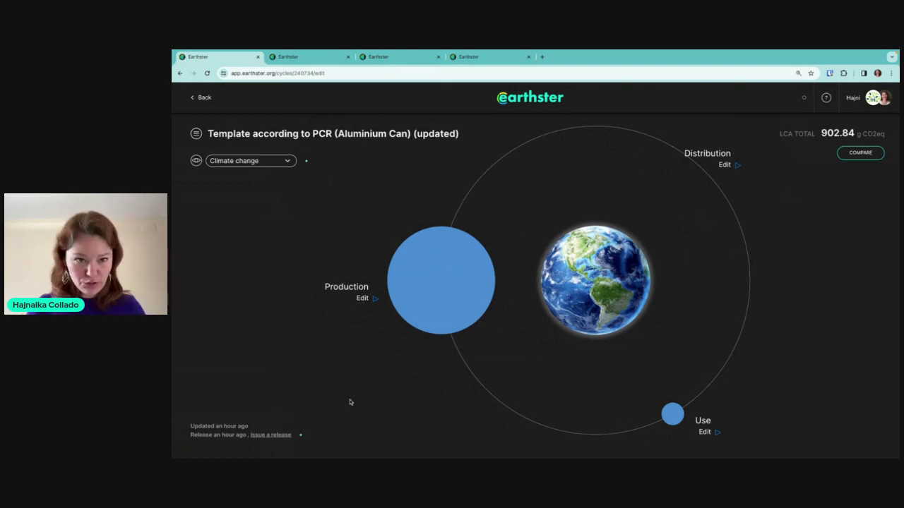
pyautogui.click(449, 299)
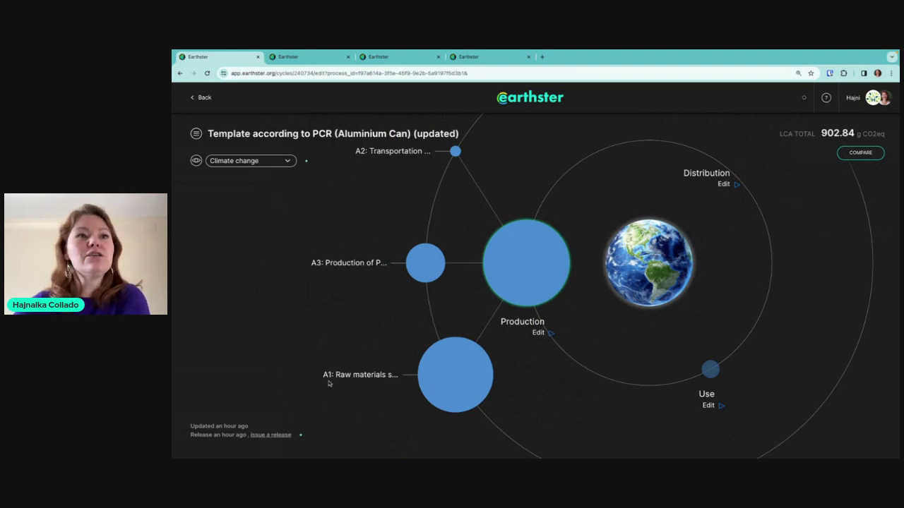
pyautogui.moveTo(333, 379)
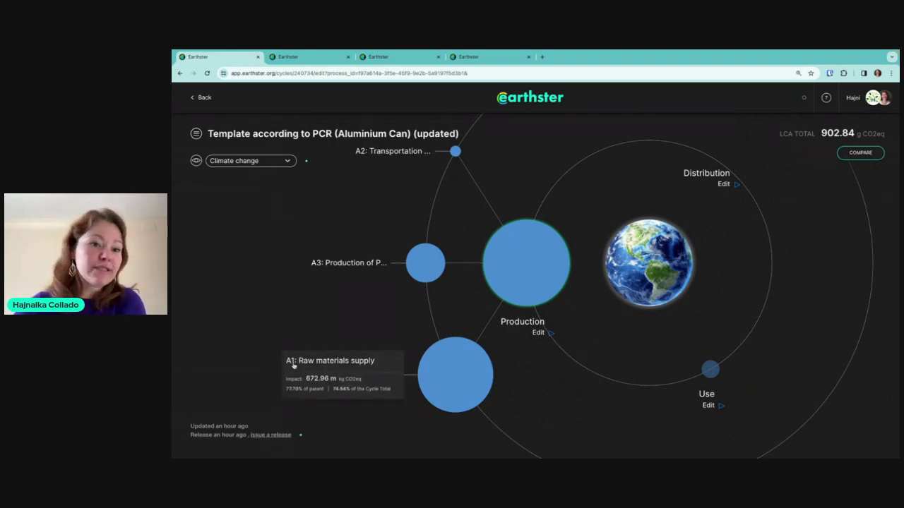
pyautogui.moveTo(323, 272)
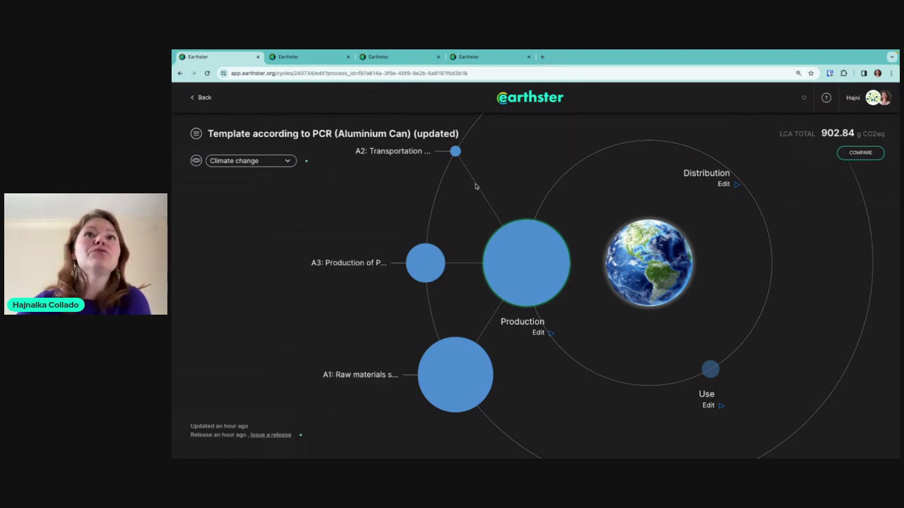
pyautogui.moveTo(522, 271)
pyautogui.scroll(4, 524, 274)
# Inspect the contents of the "A1: Raw materials supply" bundle in Production and close the details
pyautogui.click(525, 273)
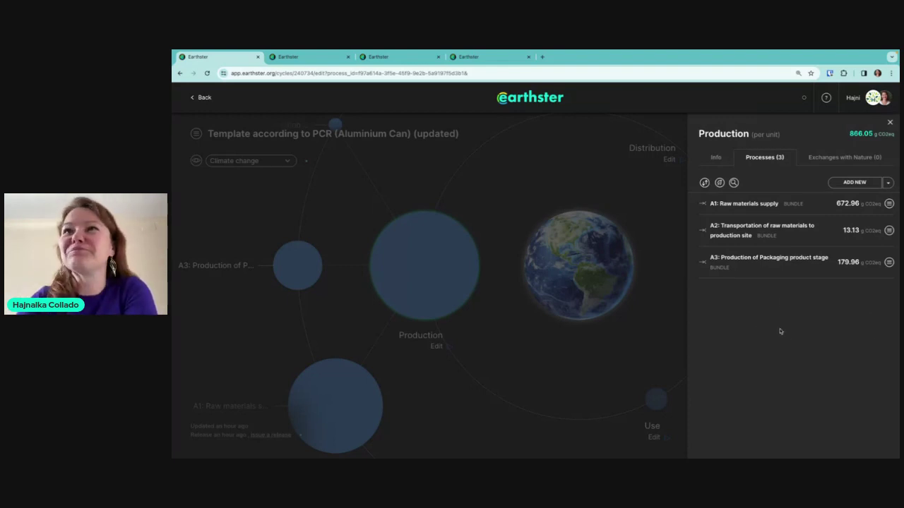
pyautogui.click(742, 204)
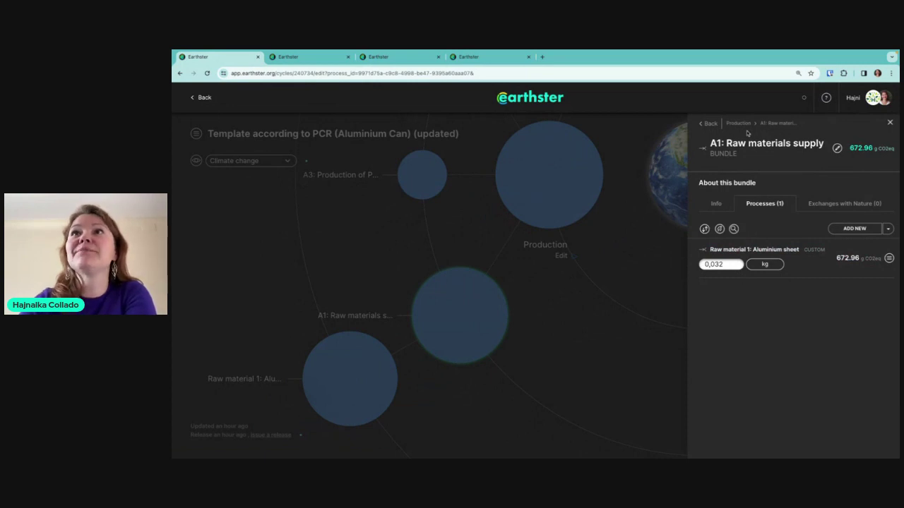
pyautogui.click(890, 123)
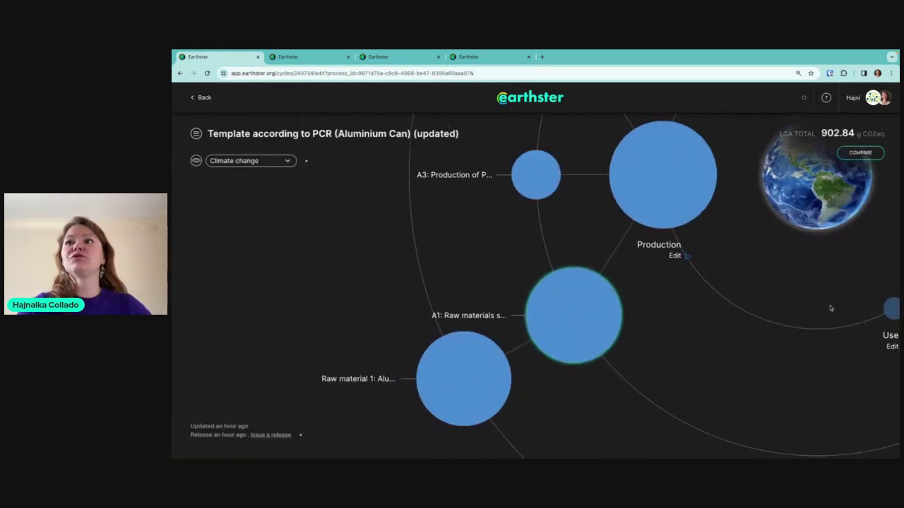
# Set the amount of "Use life cycles" to 15 within the Use stage's "Template model for use phase in packaging"
pyautogui.click(891, 309)
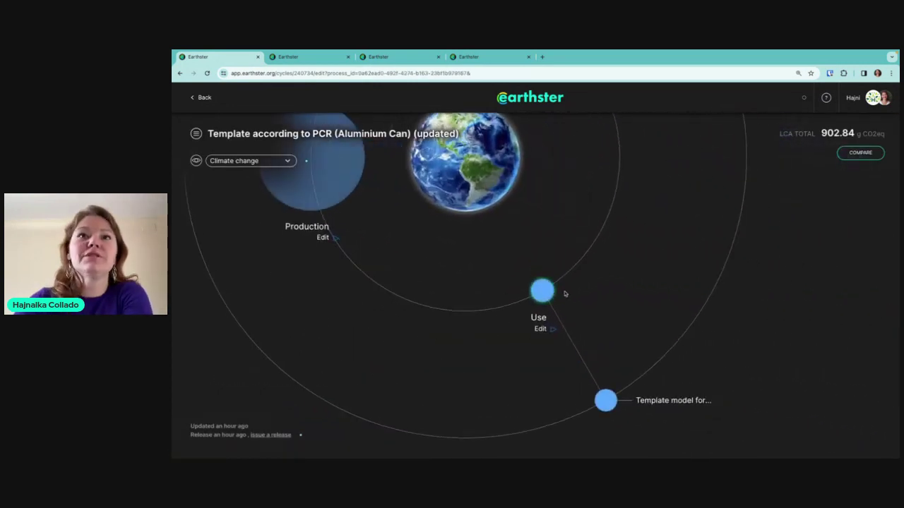
pyautogui.click(541, 291)
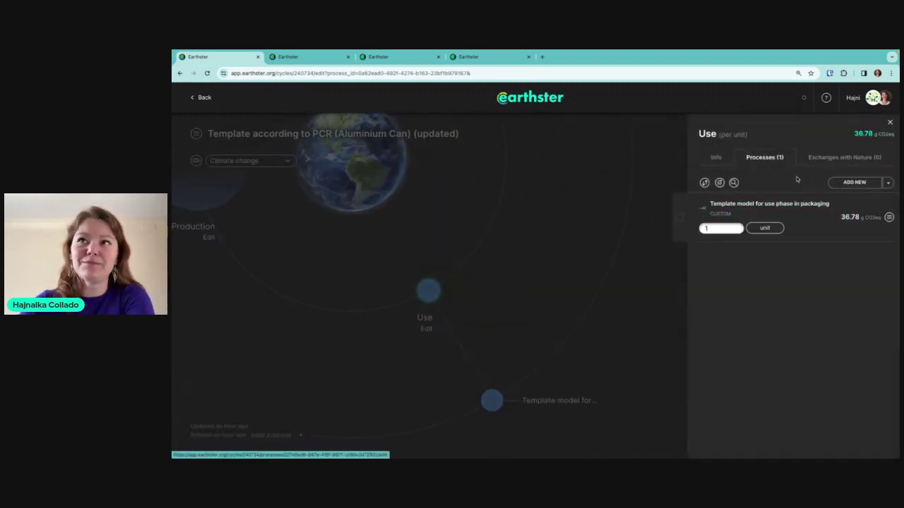
pyautogui.click(753, 203)
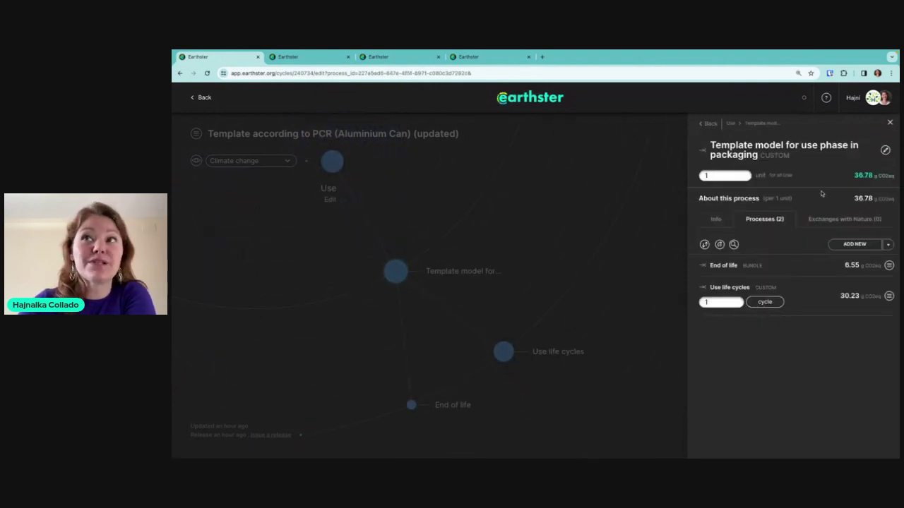
pyautogui.click(738, 289)
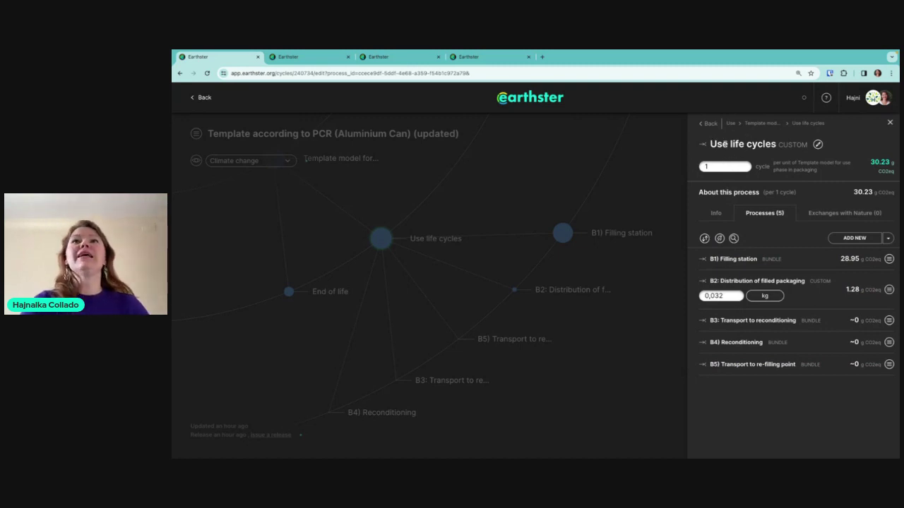
pyautogui.click(730, 163)
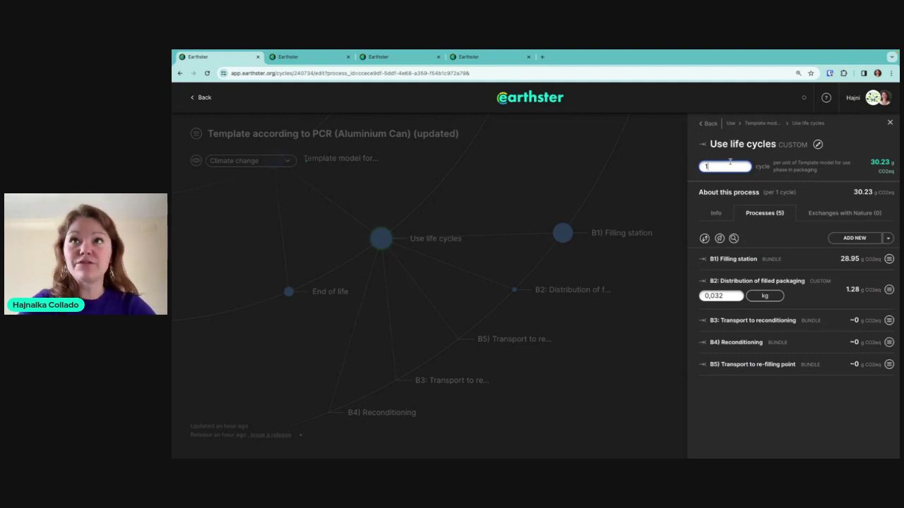
pyautogui.write('5')
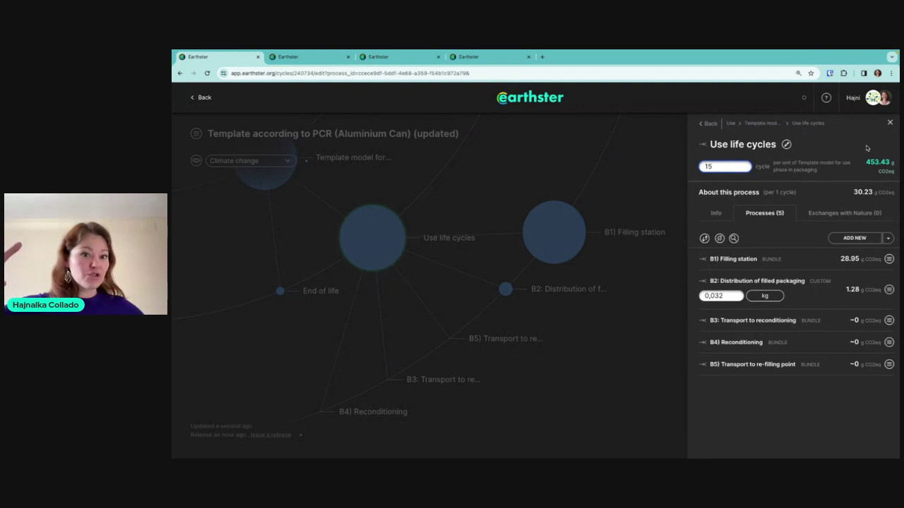
pyautogui.click(771, 419)
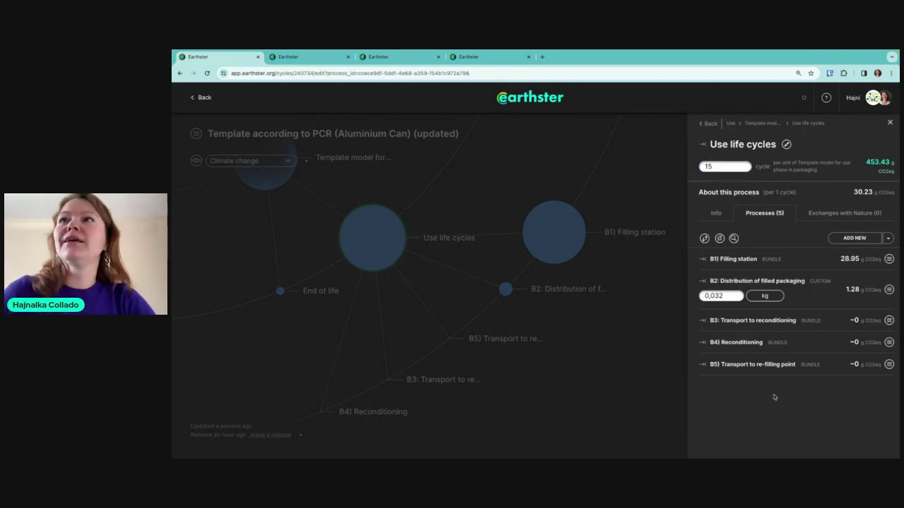
# Inspect the transportation modes inside the "B3: Transport to reconditioning" bundle and go back to Use life cycles
pyautogui.click(729, 322)
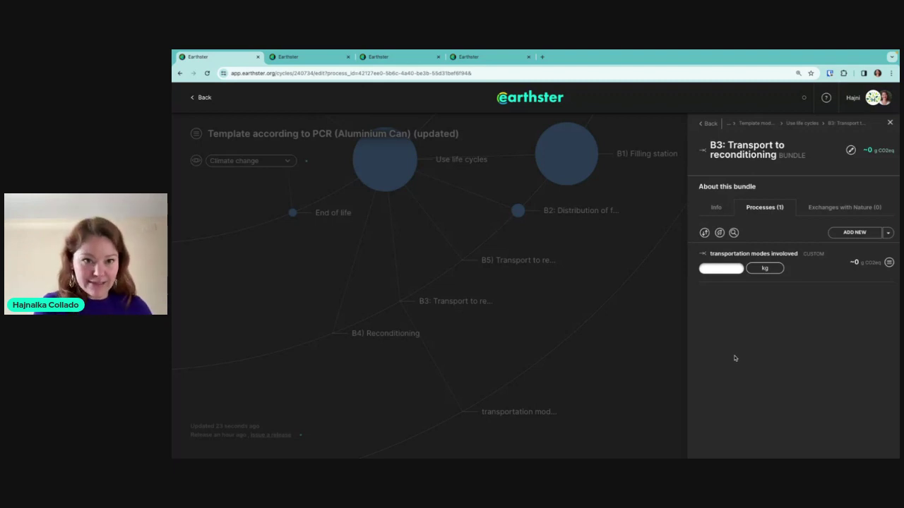
pyautogui.click(759, 254)
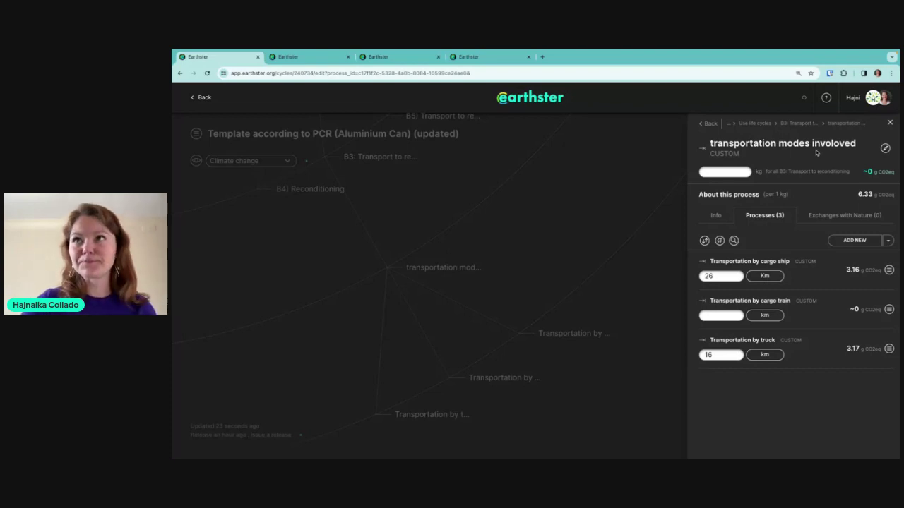
pyautogui.click(756, 124)
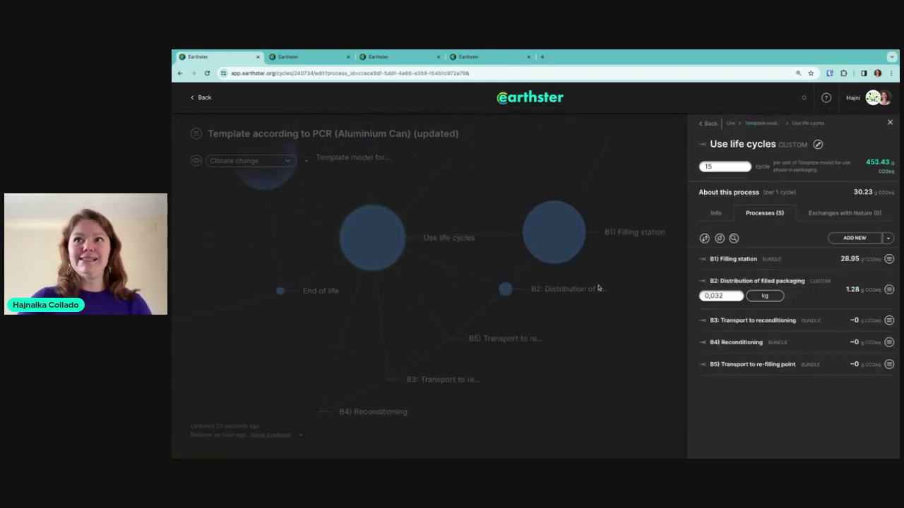
# Close the Use life cycles details and look over the Use stage's branches in the cycle diagram
pyautogui.click(569, 170)
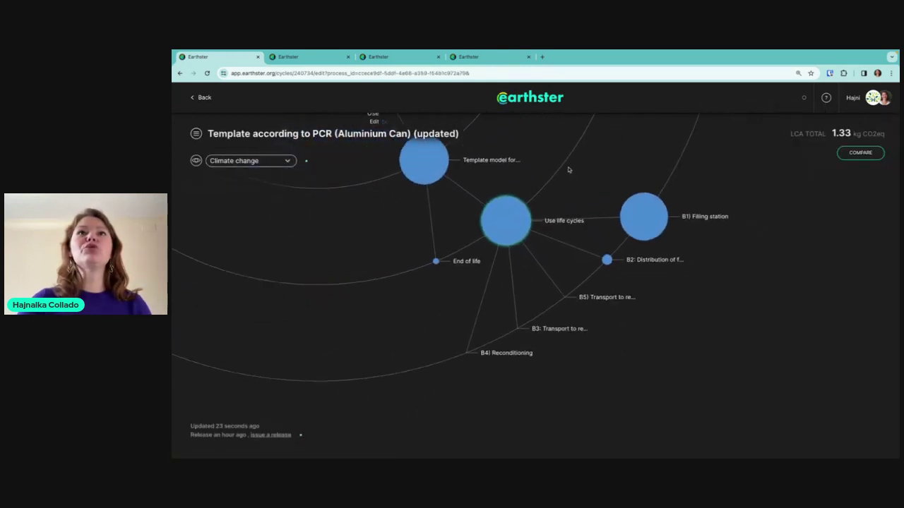
pyautogui.moveTo(334, 238); pyautogui.dragTo(448, 299)
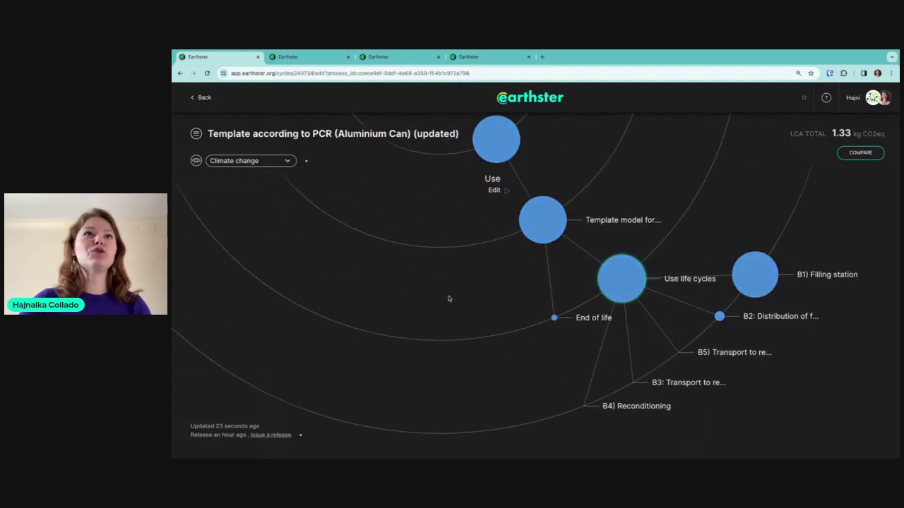
pyautogui.scroll(-2, 447, 299)
pyautogui.moveTo(395, 200); pyautogui.dragTo(468, 249)
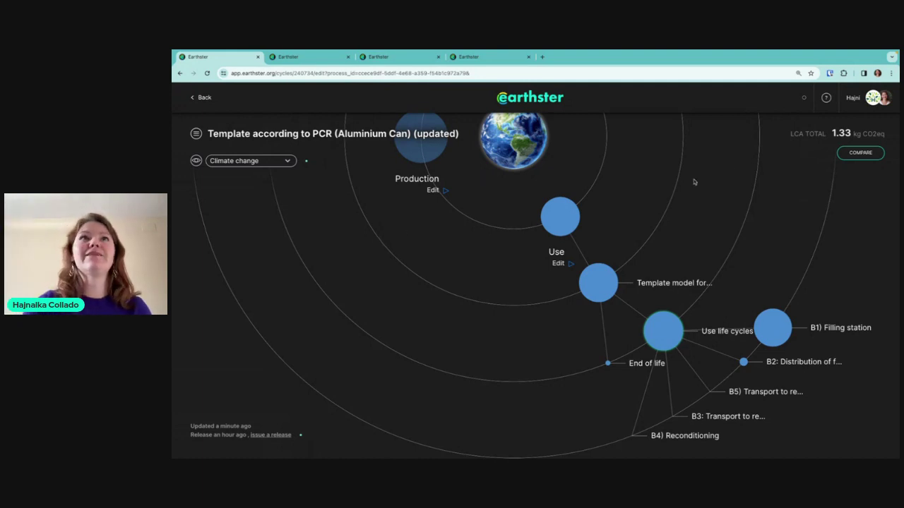
pyautogui.moveTo(693, 329)
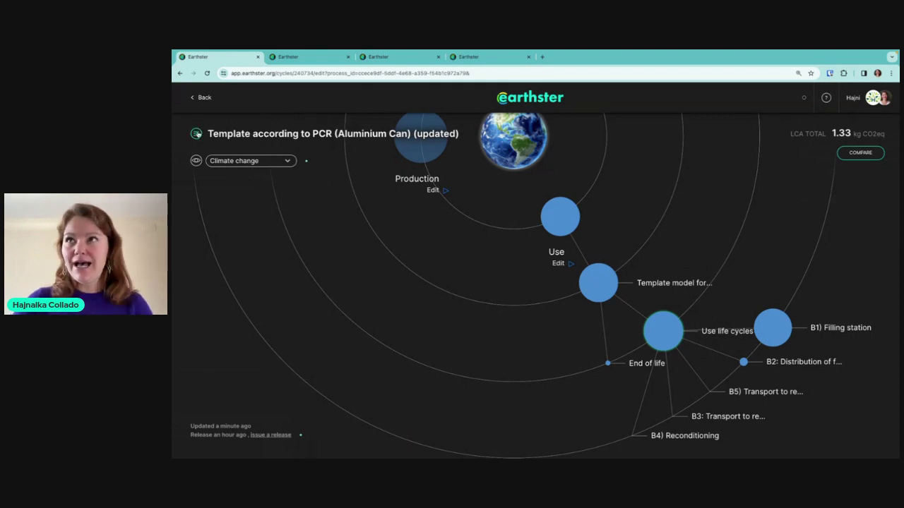
# Open the cycle's Review and examine its process hierarchy, including the note on Distribution's "Transportation by truck"
pyautogui.click(196, 133)
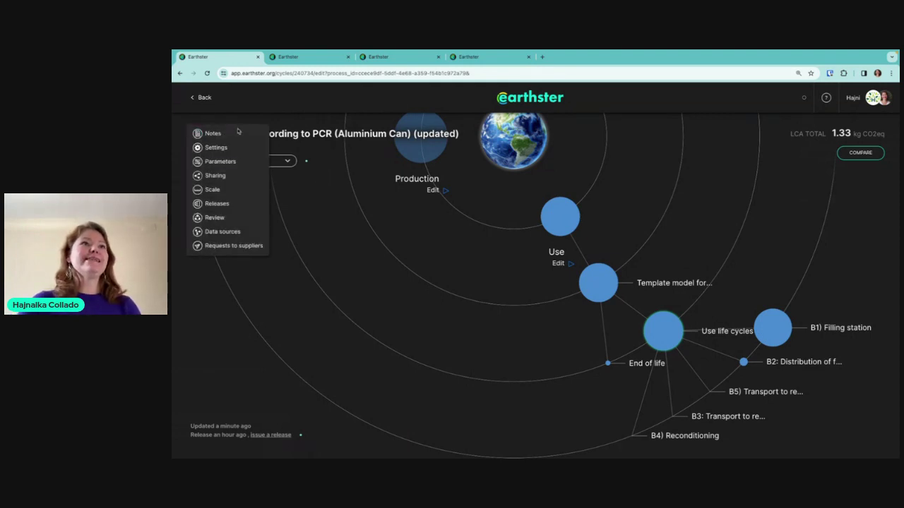
pyautogui.click(215, 221)
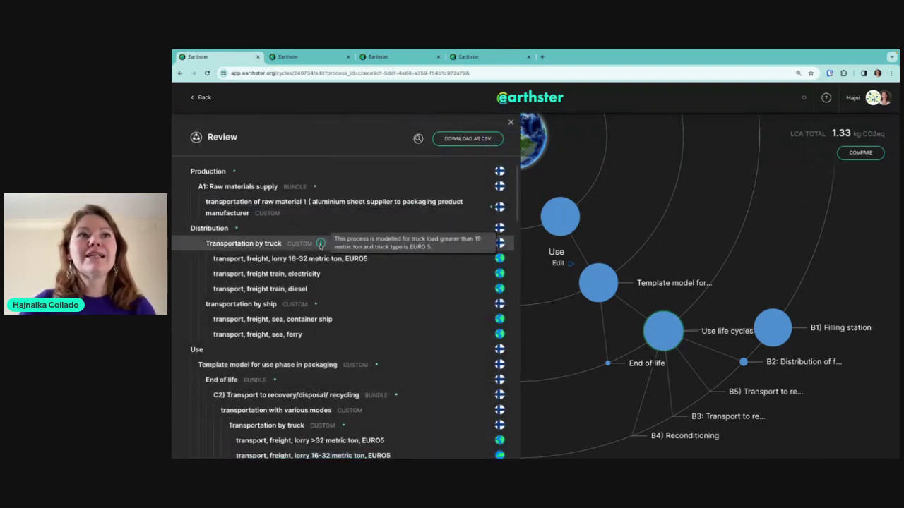
pyautogui.moveTo(322, 244)
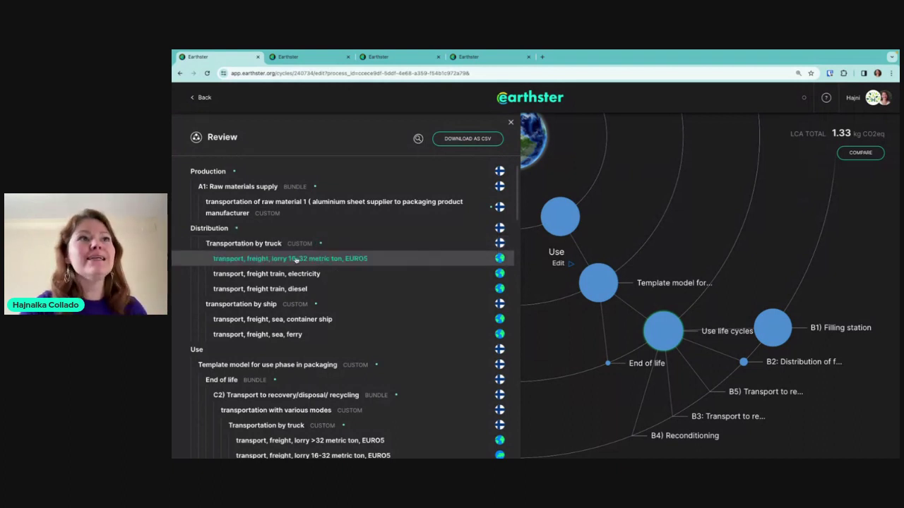
pyautogui.moveTo(234, 171)
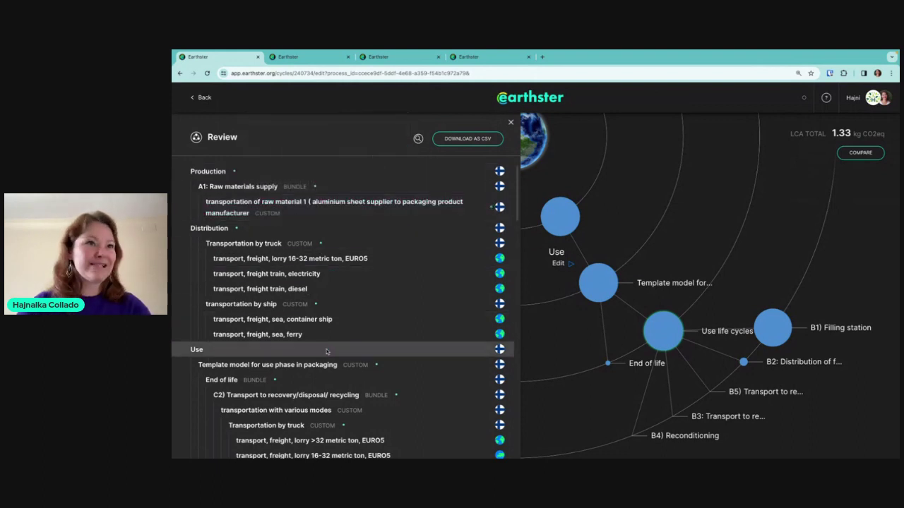
pyautogui.scroll(-1, 408, 323)
pyautogui.scroll(-3, 408, 320)
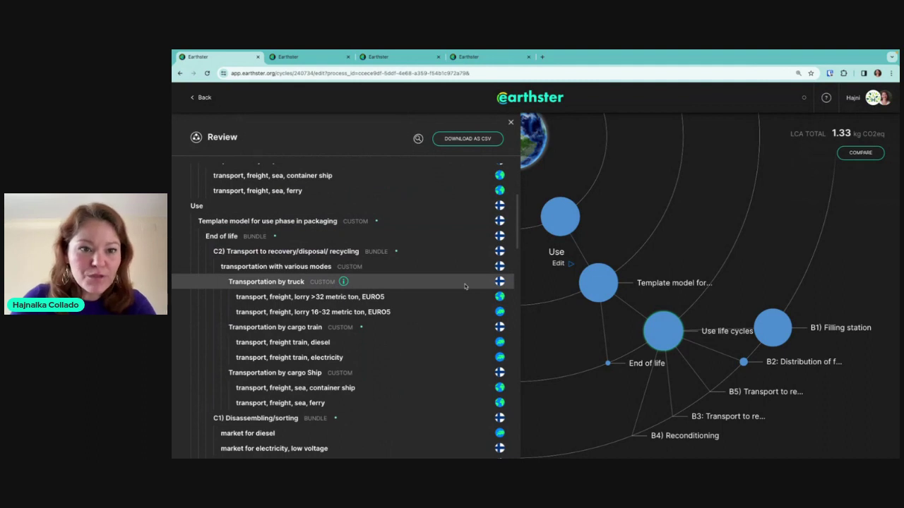
pyautogui.scroll(-1, 465, 286)
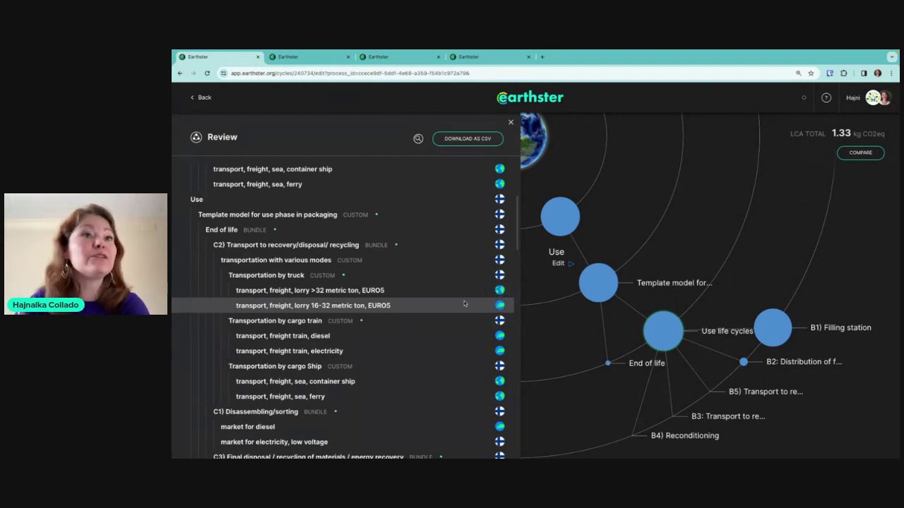
# Inspect the details of "transport, freight, lorry >32 metric ton, EURO5" and the B1 Filling station's "market for nitrogen, liquid" from the review list
pyautogui.click(356, 292)
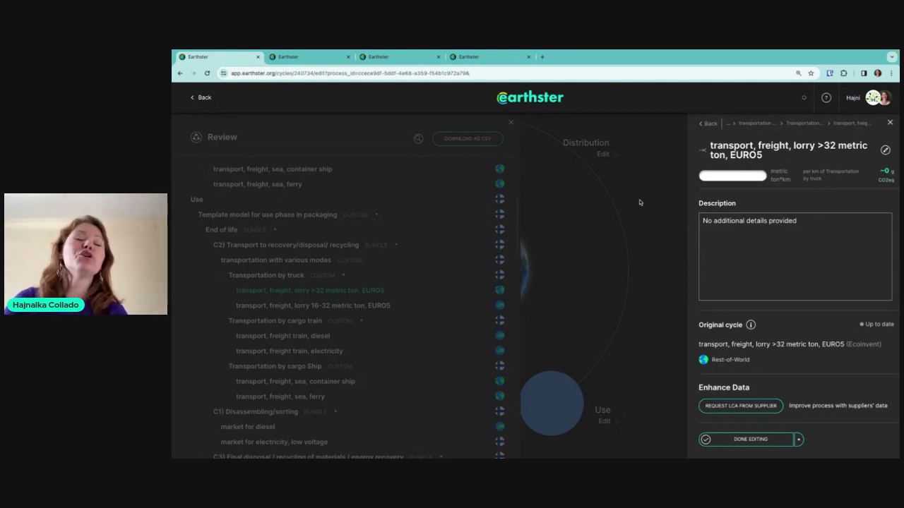
pyautogui.click(416, 223)
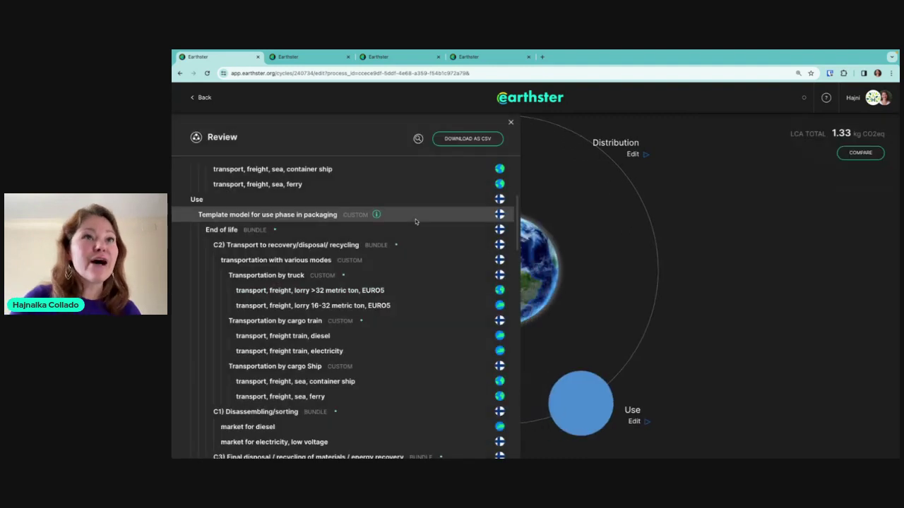
pyautogui.scroll(-4, 301, 302)
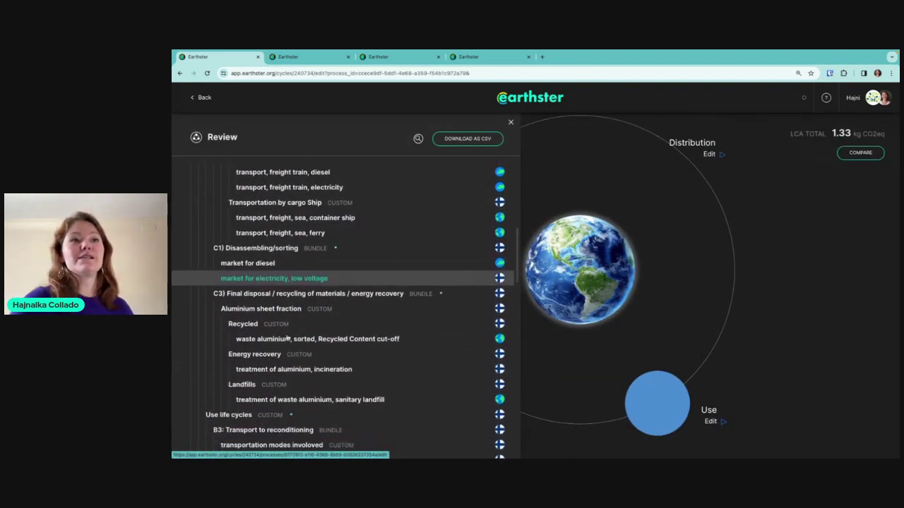
pyautogui.scroll(-3, 281, 316)
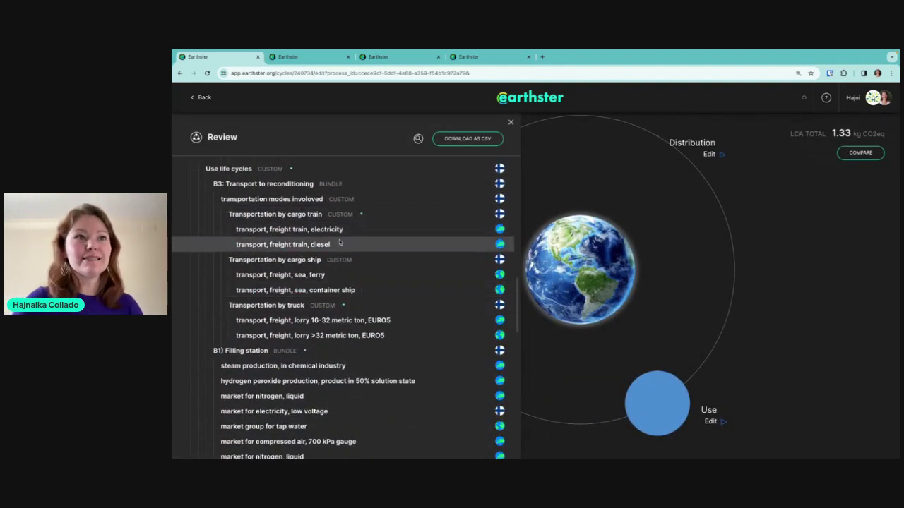
pyautogui.scroll(-3, 339, 242)
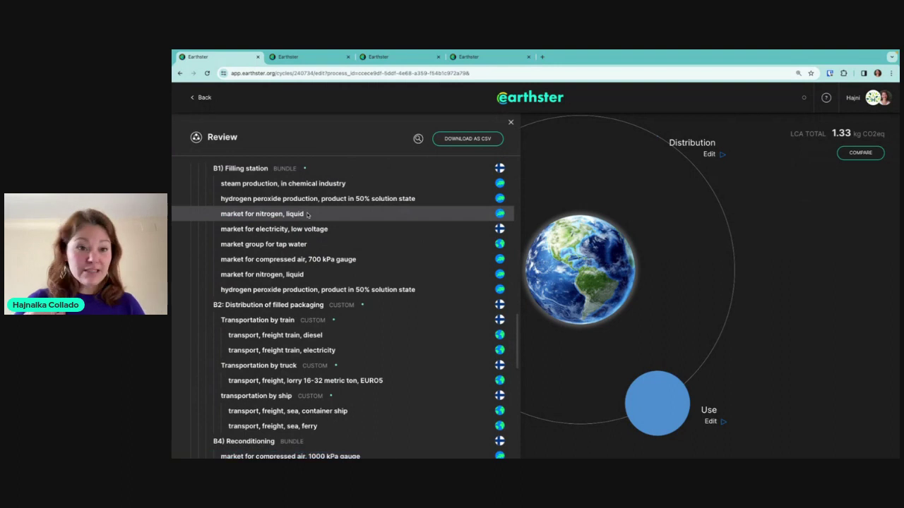
pyautogui.click(261, 215)
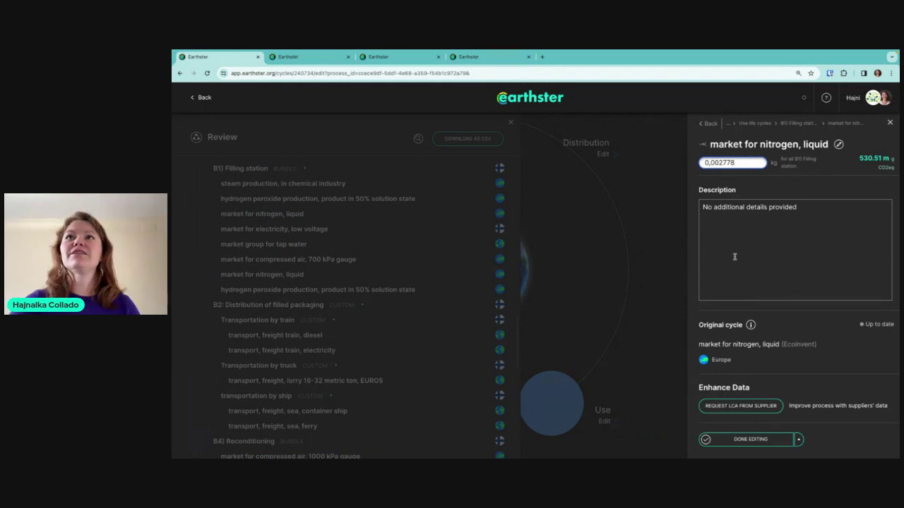
pyautogui.click(614, 256)
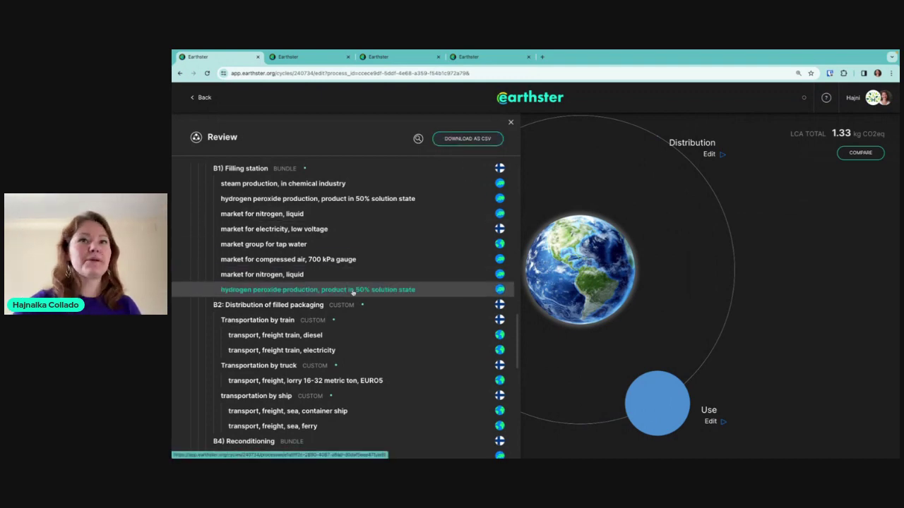
# Look through the remaining processes in the review list and close the review
pyautogui.scroll(-5, 353, 291)
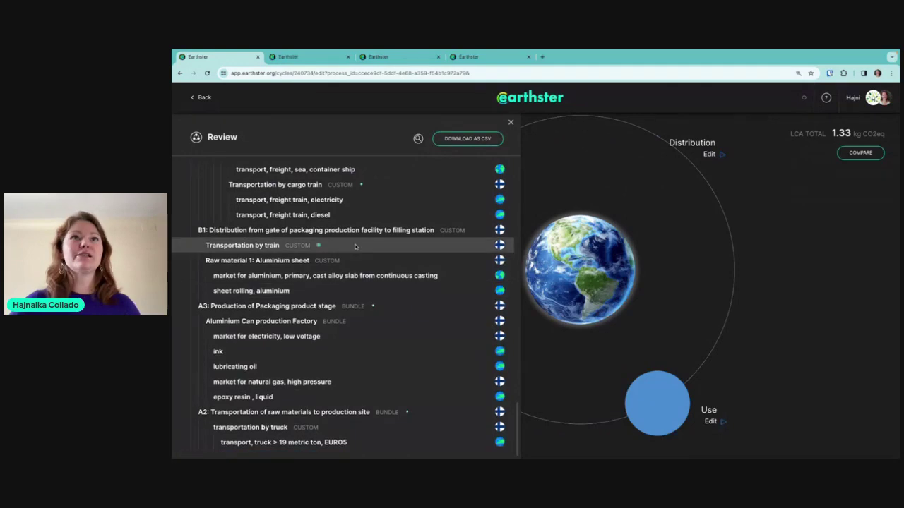
pyautogui.scroll(10, 353, 289)
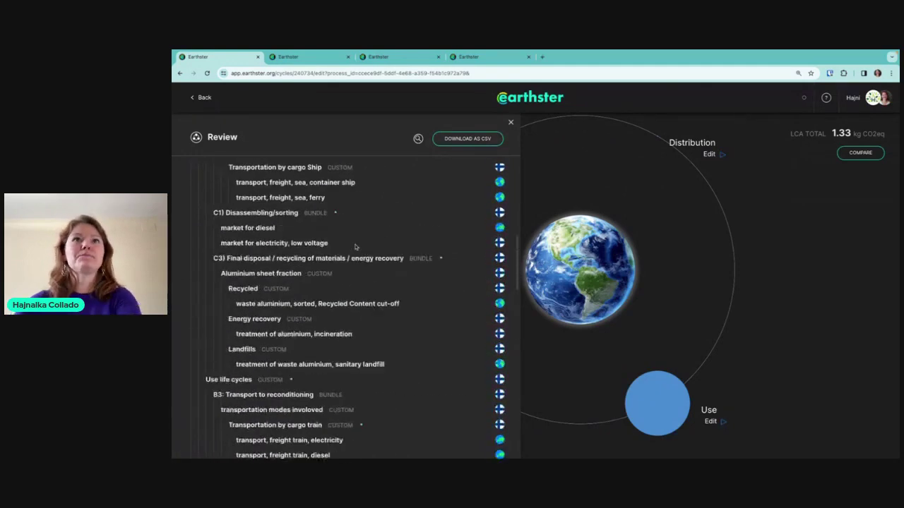
pyautogui.click(195, 138)
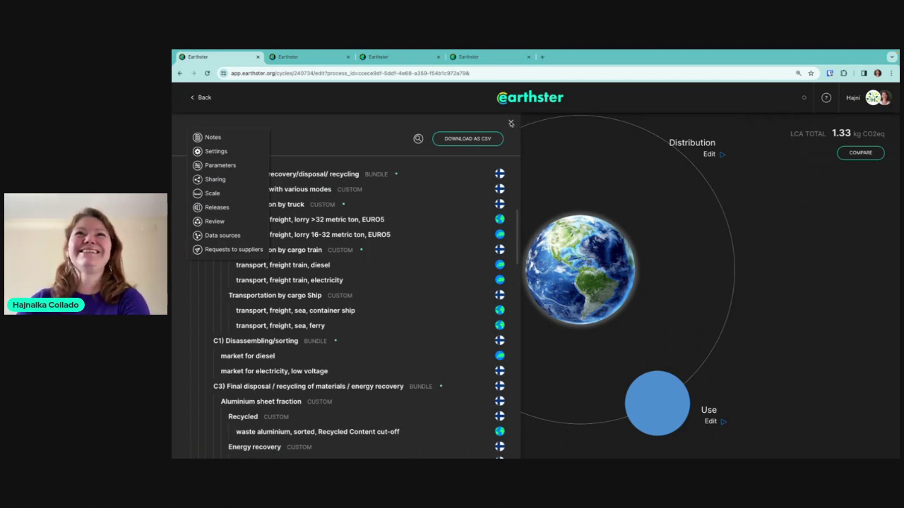
pyautogui.click(511, 124)
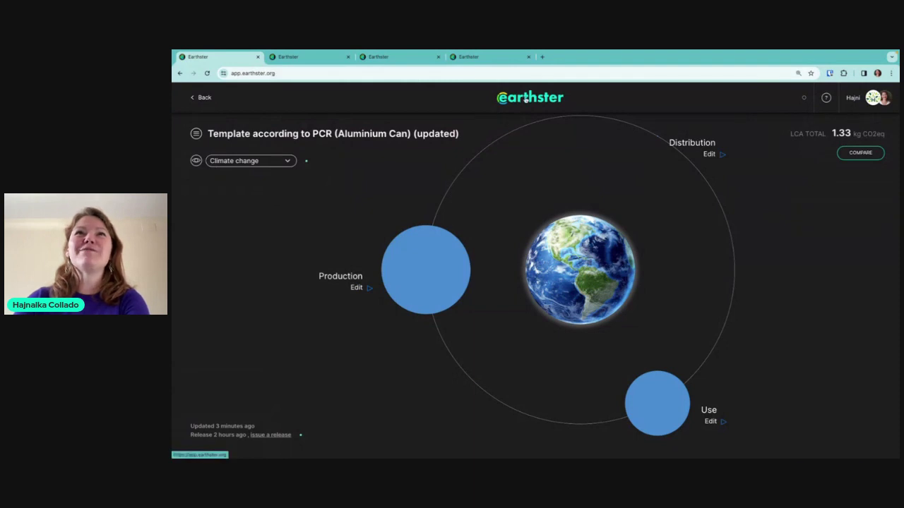
# Return to the workspace home and search all Earthster cycles for "waste" with the waste management filter, browsing the results
pyautogui.click(525, 100)
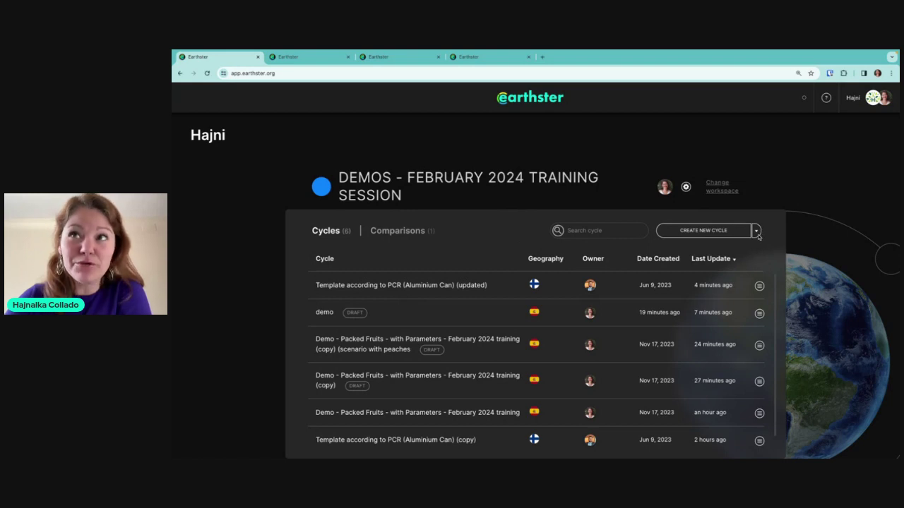
pyautogui.click(755, 232)
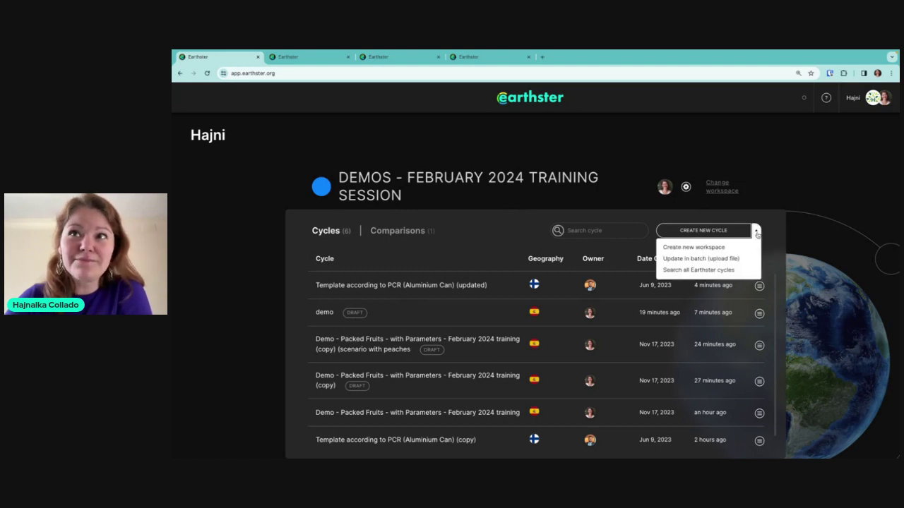
pyautogui.click(693, 271)
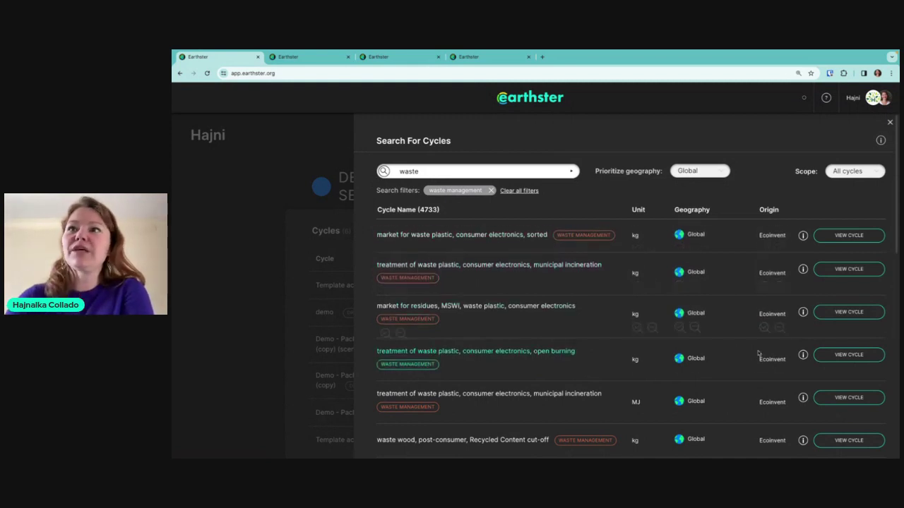
pyautogui.scroll(-3, 752, 368)
pyautogui.scroll(-2, 753, 368)
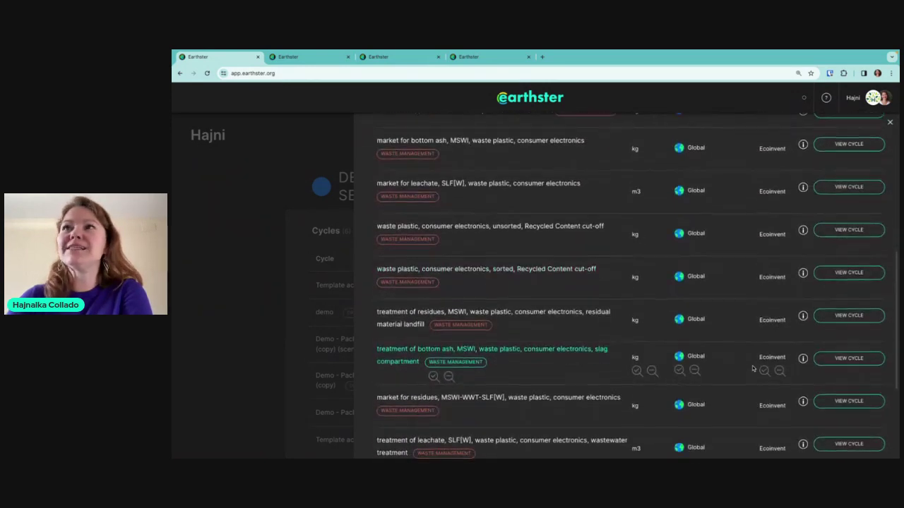
pyautogui.scroll(5, 753, 368)
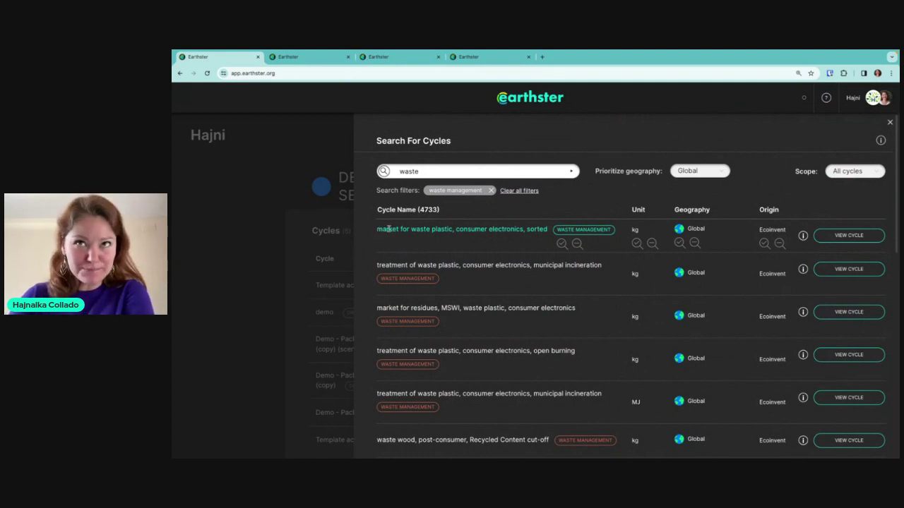
# Open the information on "market for waste plastic, consumer electronics, sorted" and examine its product, unit, geography and descriptive sections
pyautogui.click(803, 236)
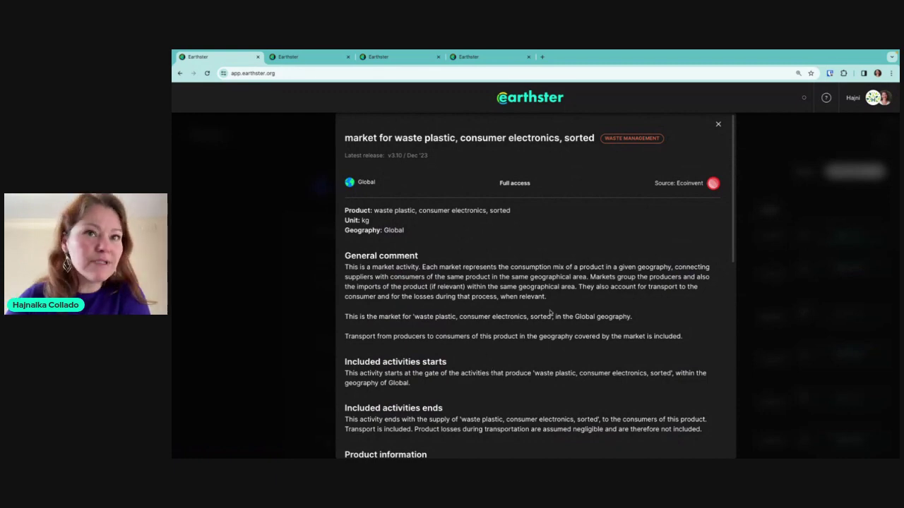
pyautogui.scroll(-2, 550, 313)
pyautogui.scroll(-3, 470, 264)
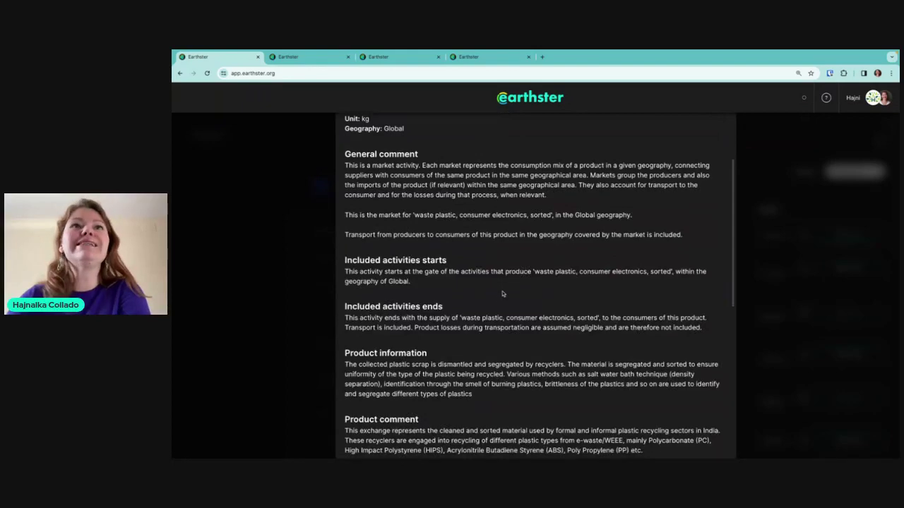
pyautogui.scroll(5, 489, 358)
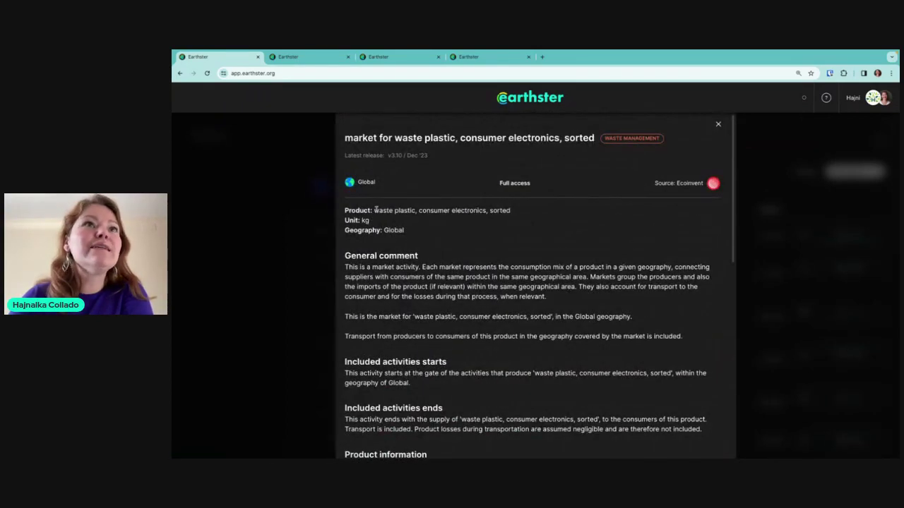
pyautogui.moveTo(343, 211); pyautogui.dragTo(517, 214)
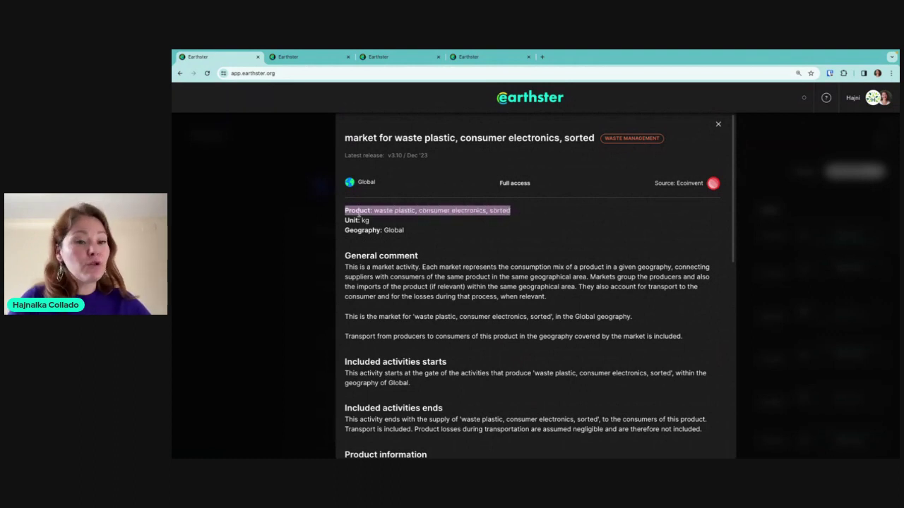
pyautogui.click(424, 242)
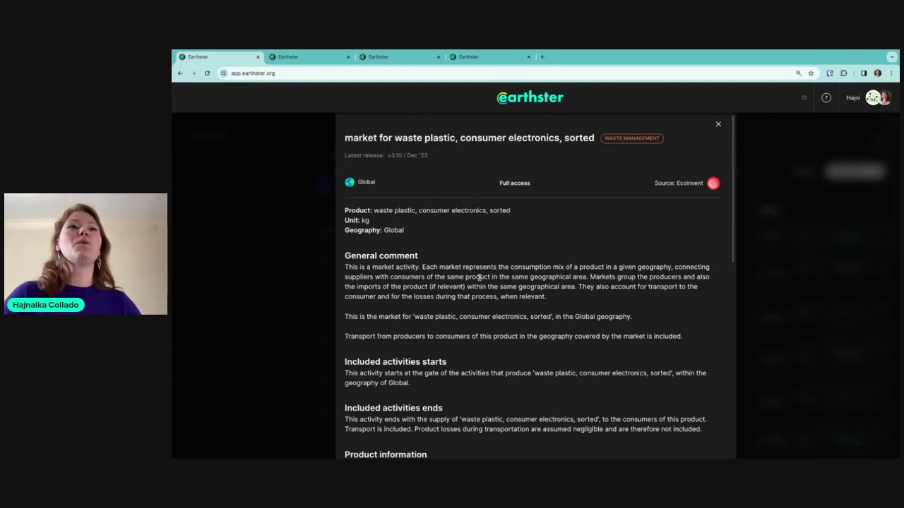
# Examine the ISIC entry and other classification details of the sorted consumer electronics waste plastic market, then return to its general description
pyautogui.scroll(-10, 480, 277)
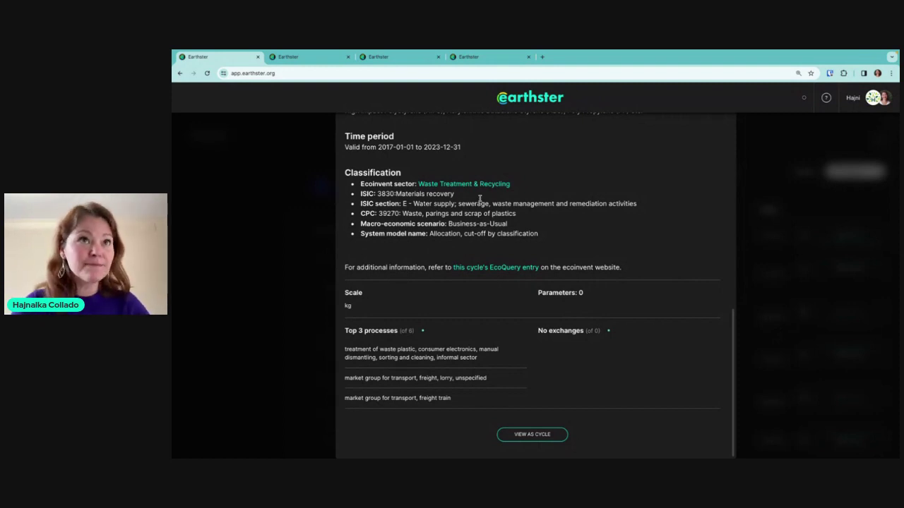
pyautogui.moveTo(393, 193)
pyautogui.mouseDown()
pyautogui.moveTo(358, 195)
pyautogui.moveTo(397, 195)
pyautogui.mouseUp()
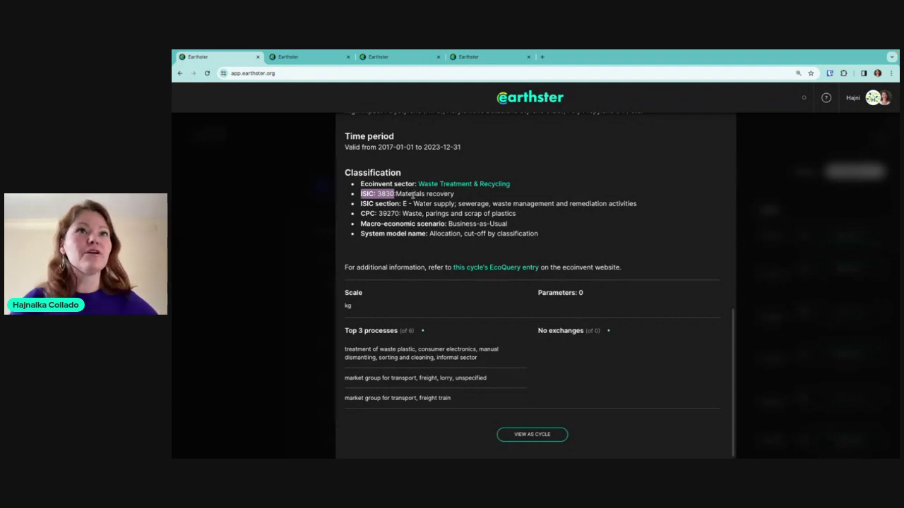
pyautogui.click(474, 195)
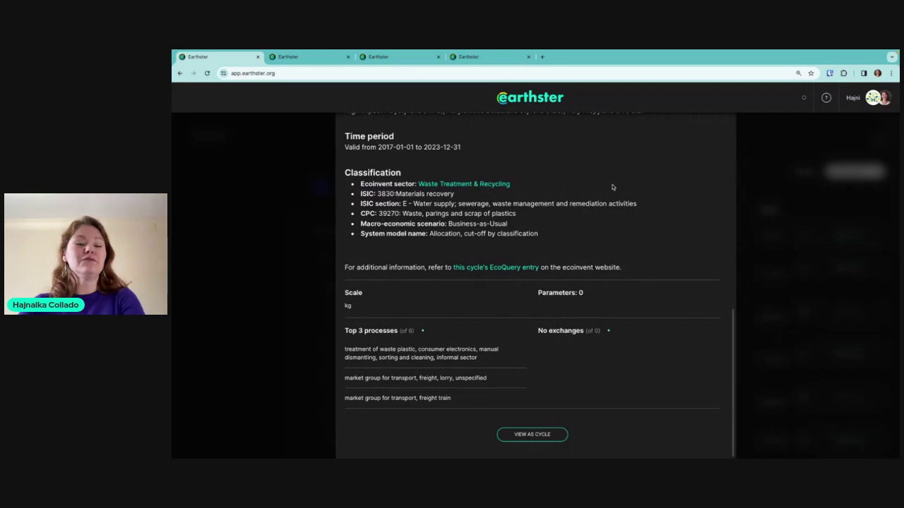
pyautogui.scroll(8, 612, 187)
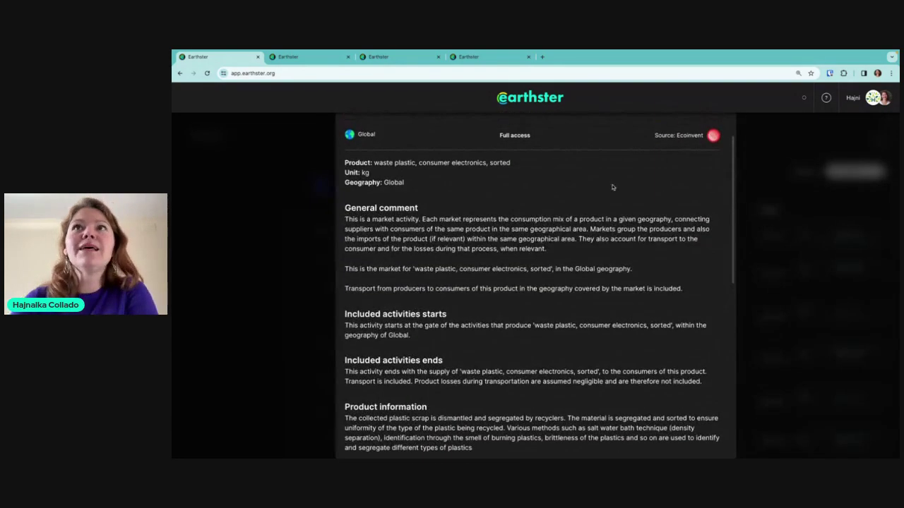
# Close the dataset information, open the sorted consumer electronics waste plastic market as a cycle, and examine its Production stage processes
pyautogui.scroll(2, 612, 187)
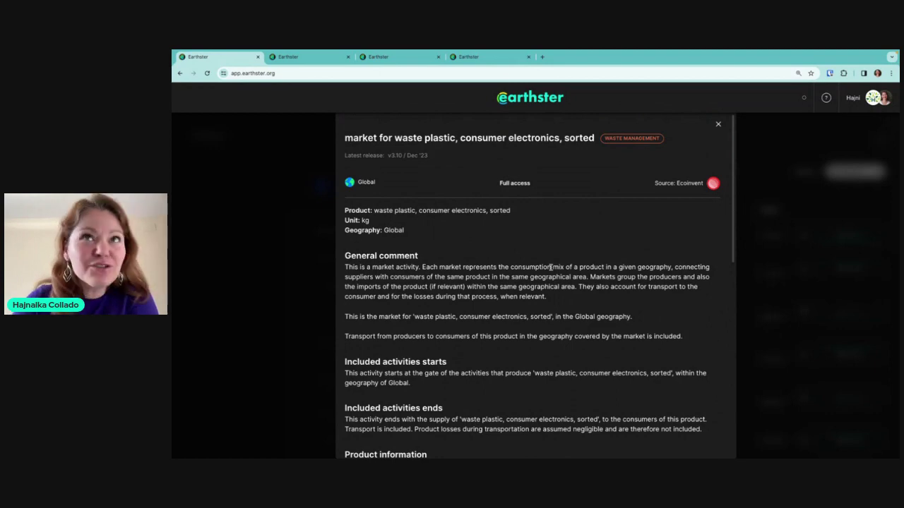
pyautogui.click(718, 124)
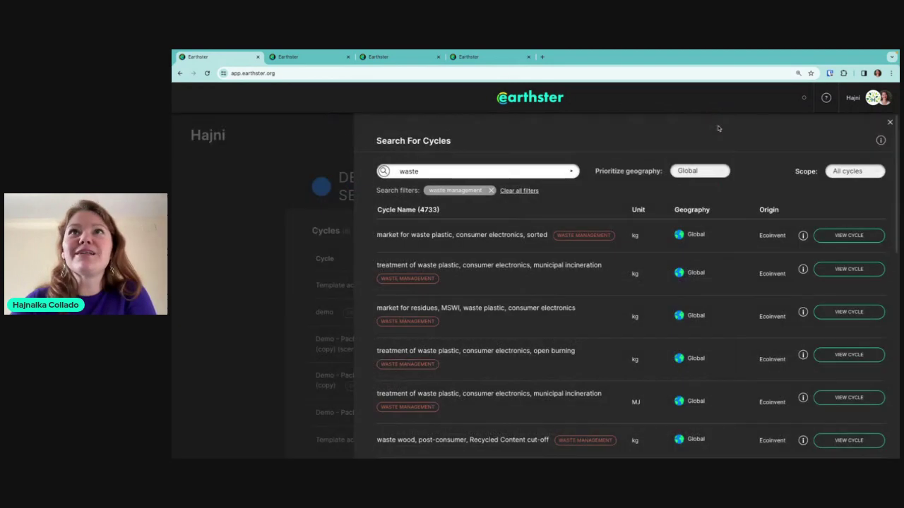
pyautogui.click(850, 237)
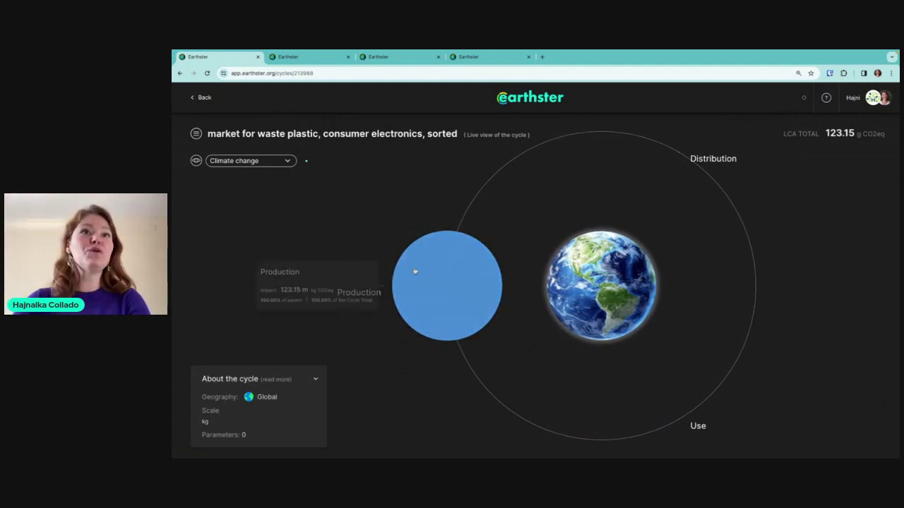
pyautogui.click(430, 273)
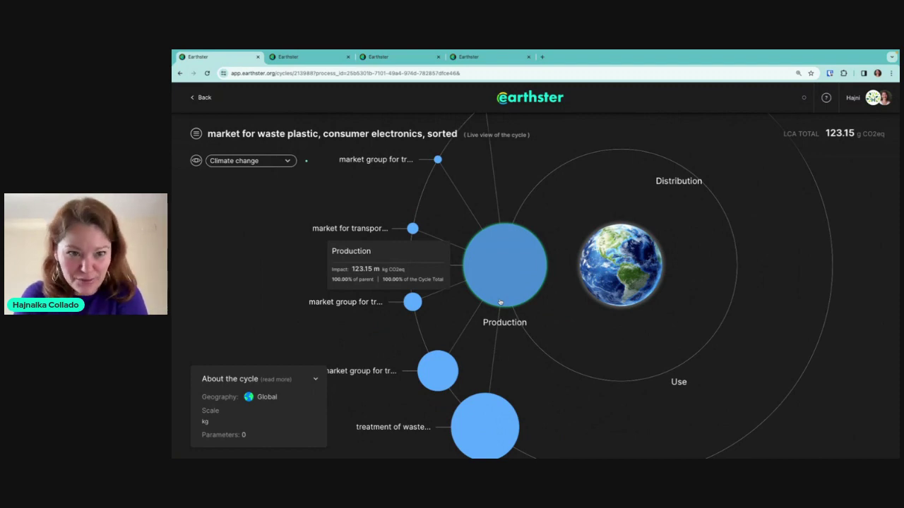
pyautogui.click(500, 302)
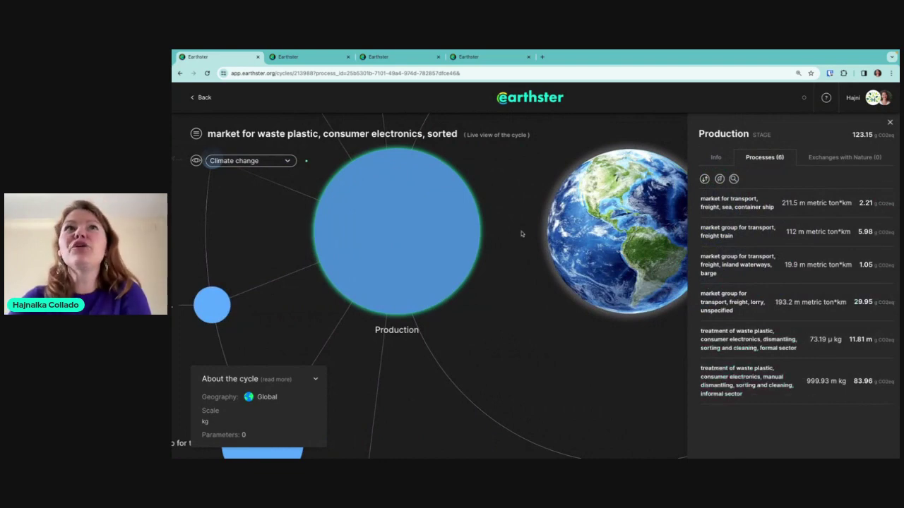
pyautogui.moveTo(375, 197)
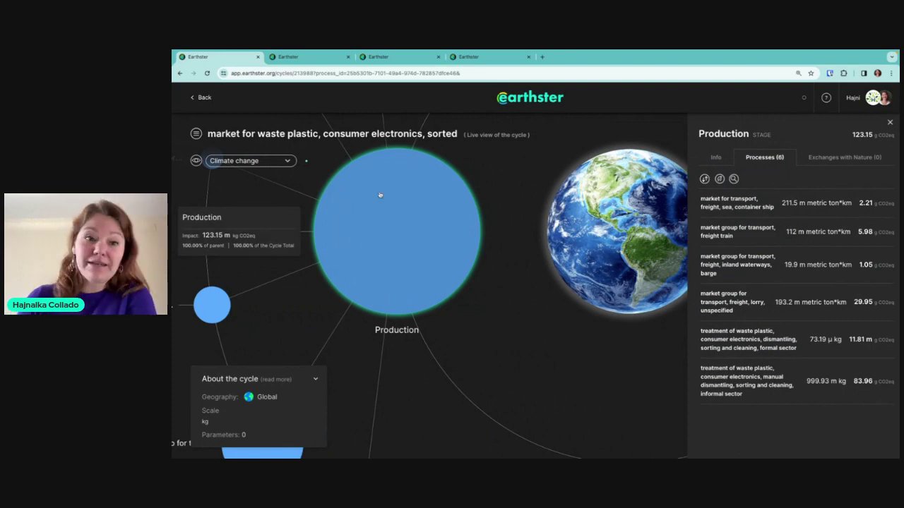
# Return to the workspace home and search all Earthster cycles for "bridge" with the waste management filter cleared
pyautogui.click(196, 102)
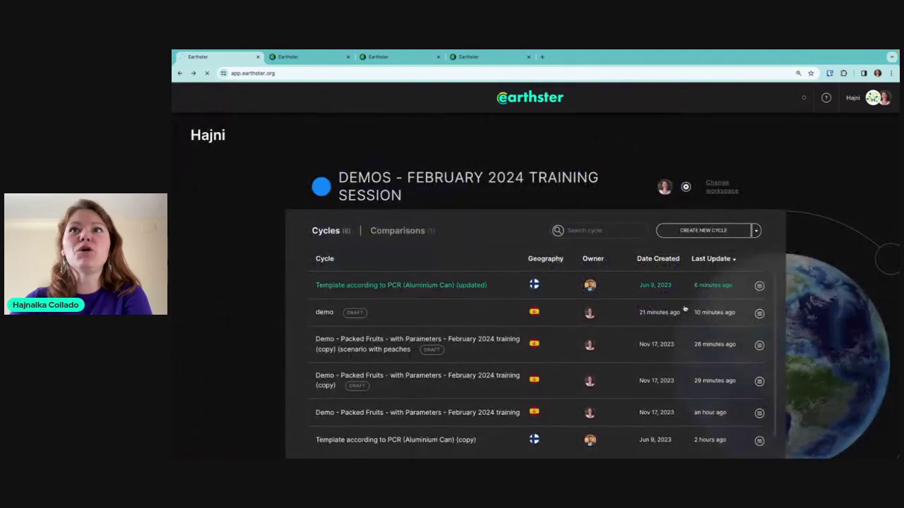
pyautogui.click(755, 231)
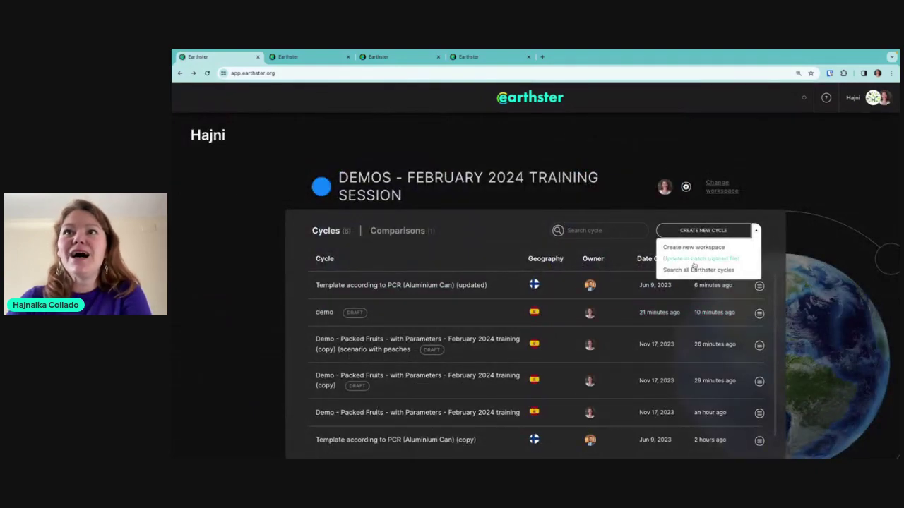
pyautogui.click(704, 272)
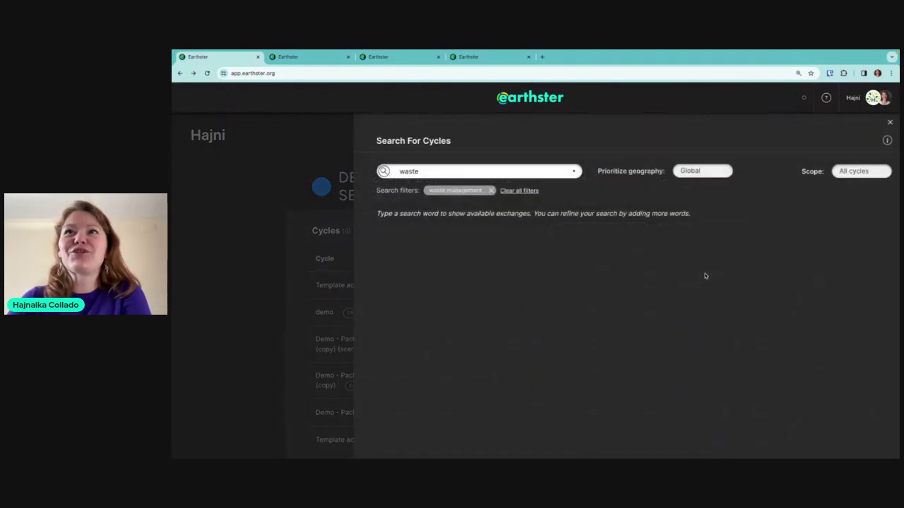
pyautogui.click(520, 190)
pyautogui.click(461, 170)
pyautogui.doubleClick(461, 170)
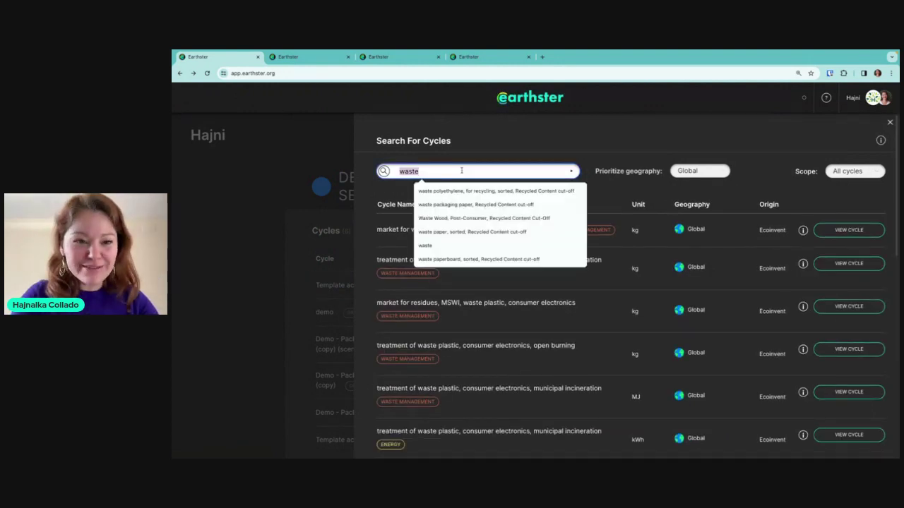
pyautogui.write('br')
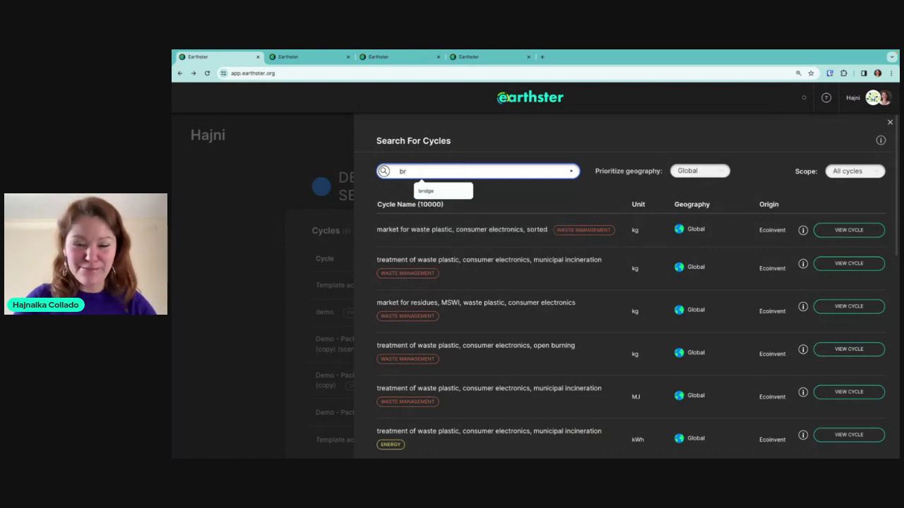
pyautogui.write('idge')
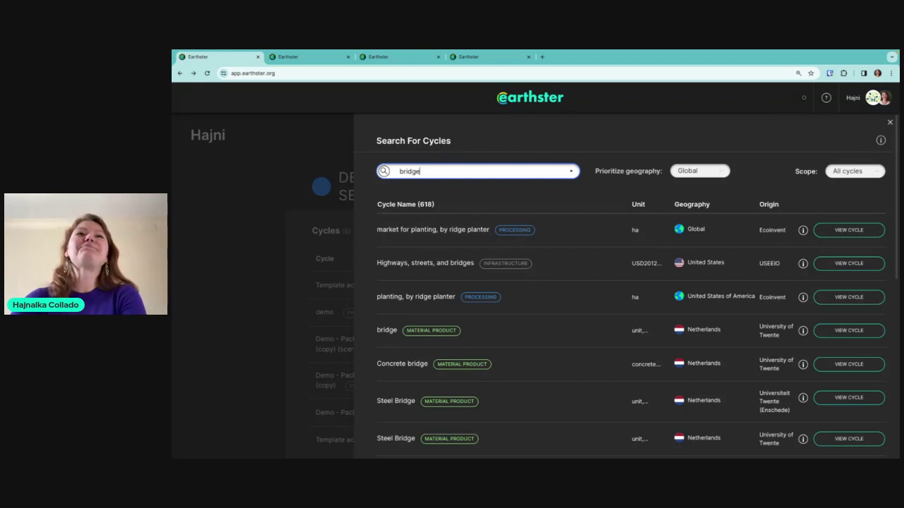
# Browse the bridge results and check the information on the University of Twente's "Concrete bridge" cycle, including its scale and top processes
pyautogui.scroll(-1, 511, 323)
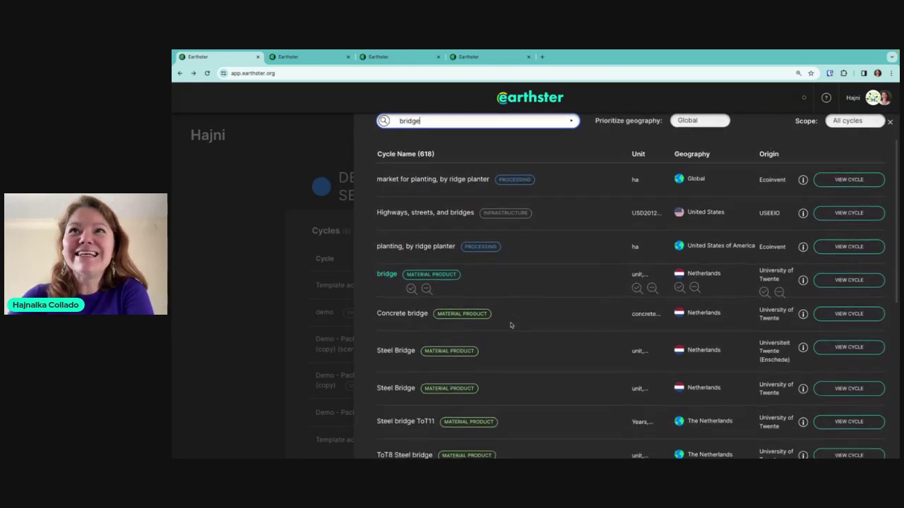
pyautogui.scroll(1, 511, 323)
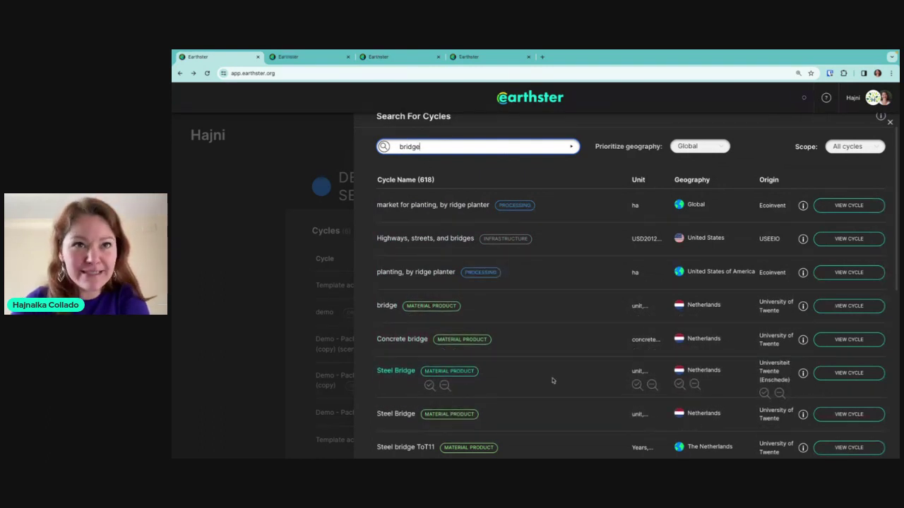
pyautogui.scroll(-1, 553, 380)
pyautogui.scroll(-1, 553, 380)
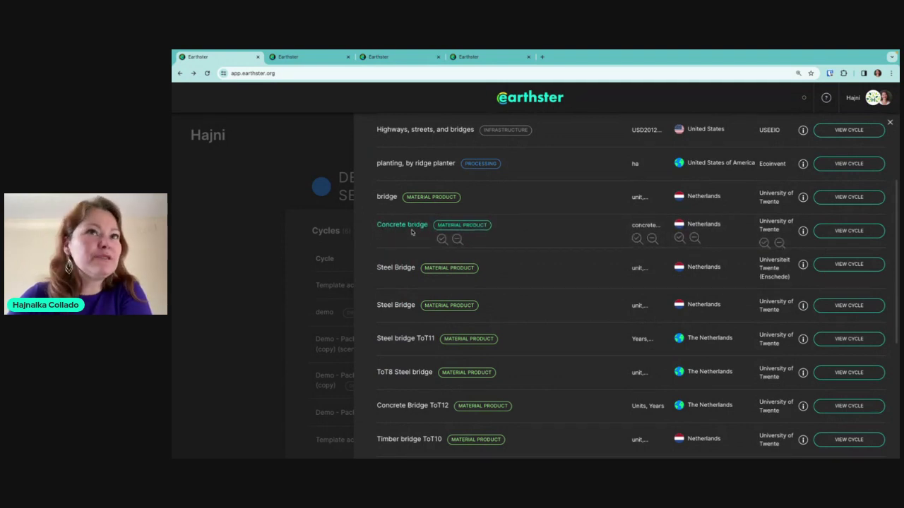
pyautogui.click(803, 232)
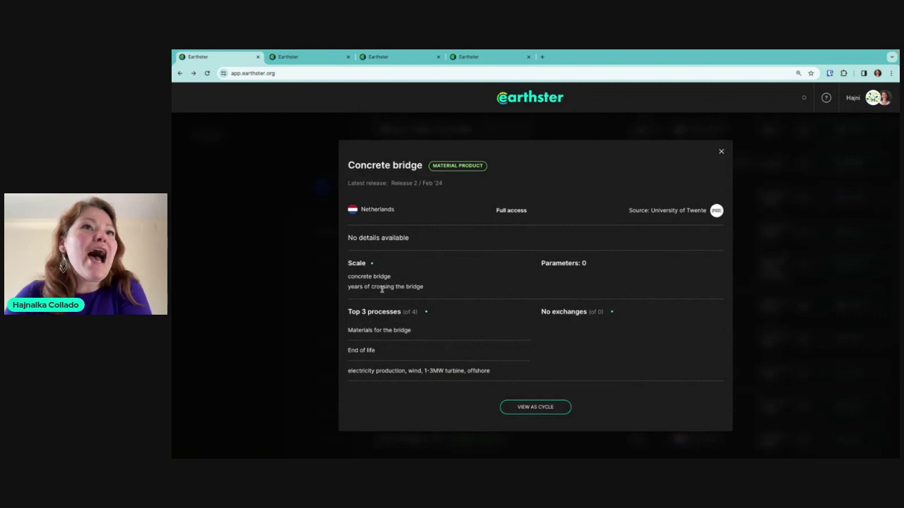
pyautogui.click(721, 151)
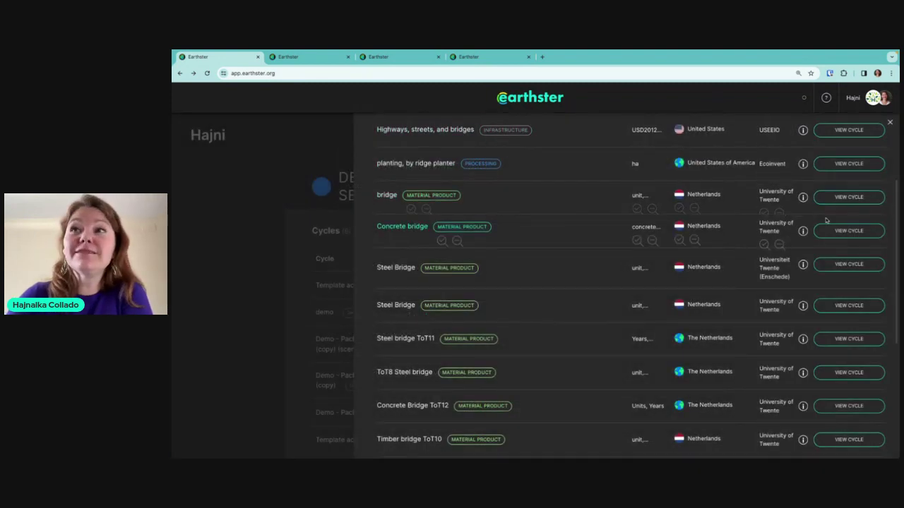
# View the Concrete bridge cycle and examine its Production and Use stages, including the use phase and end of life
pyautogui.click(848, 231)
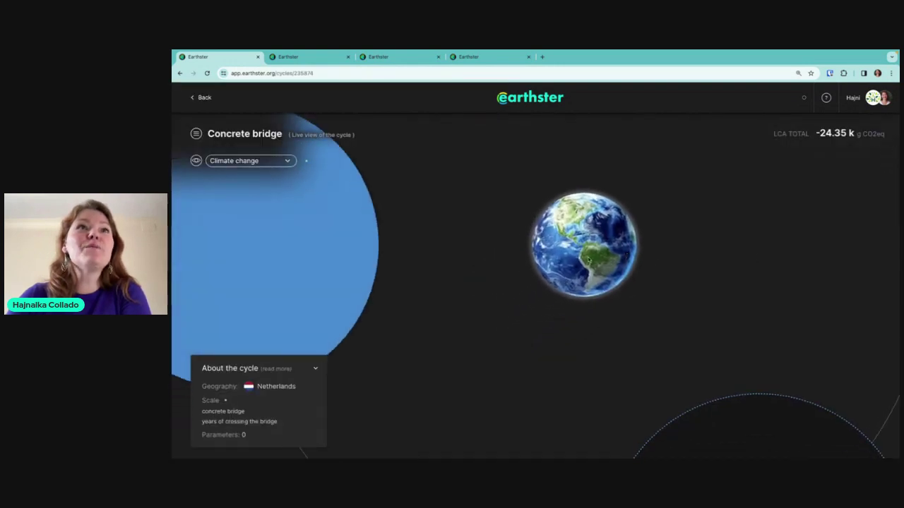
pyautogui.click(369, 244)
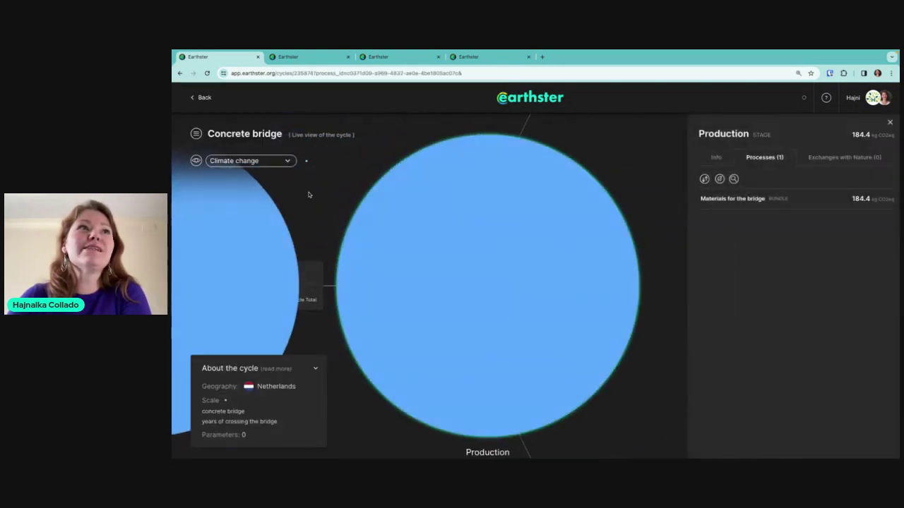
pyautogui.click(197, 161)
pyautogui.click(195, 180)
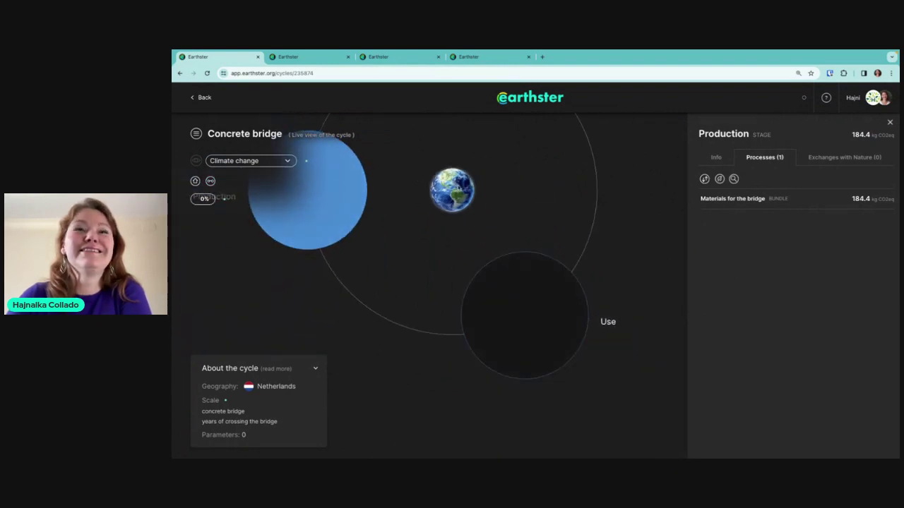
pyautogui.moveTo(523, 353)
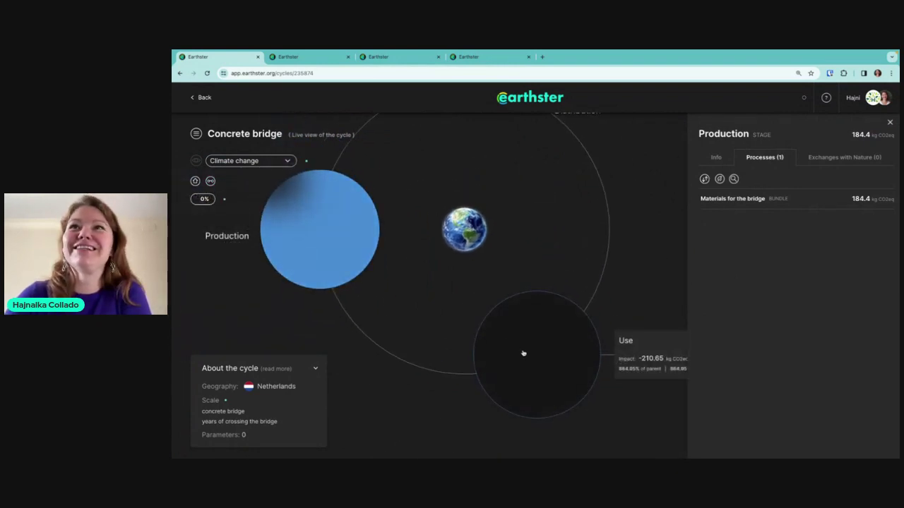
pyautogui.click(542, 346)
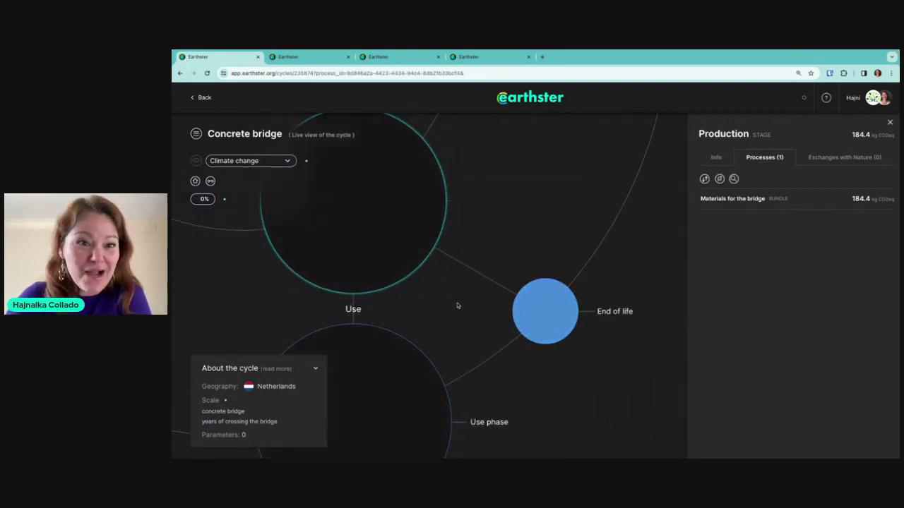
pyautogui.moveTo(379, 226); pyautogui.dragTo(440, 248)
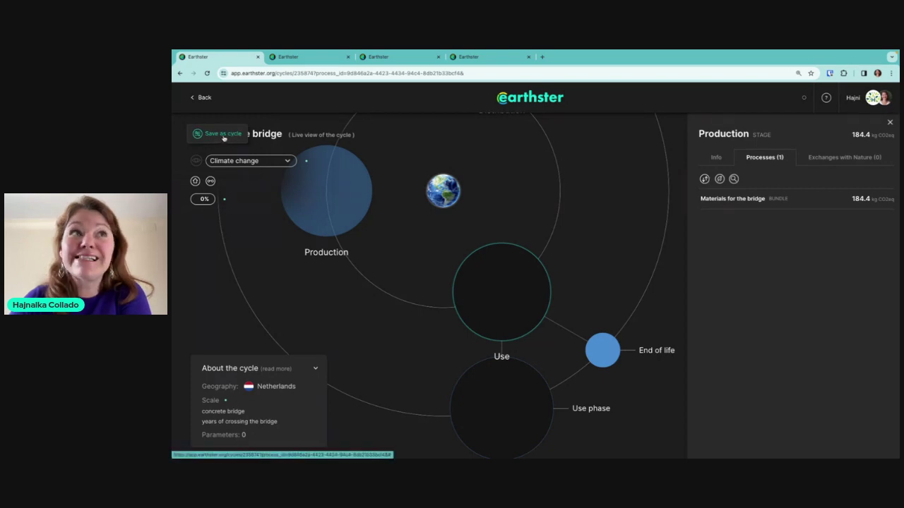
# Save the Concrete bridge as a new cycle named "Concrete bridge (copy from Twente)" in the "Demos - February 2024 training session" workspace
pyautogui.click(227, 137)
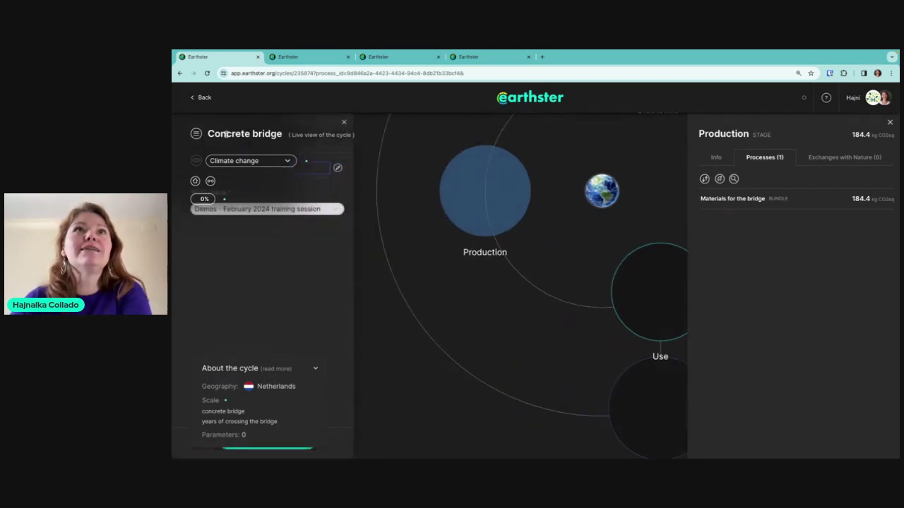
pyautogui.click(295, 168)
pyautogui.press('BackSpace')
pyautogui.write('from Twen')
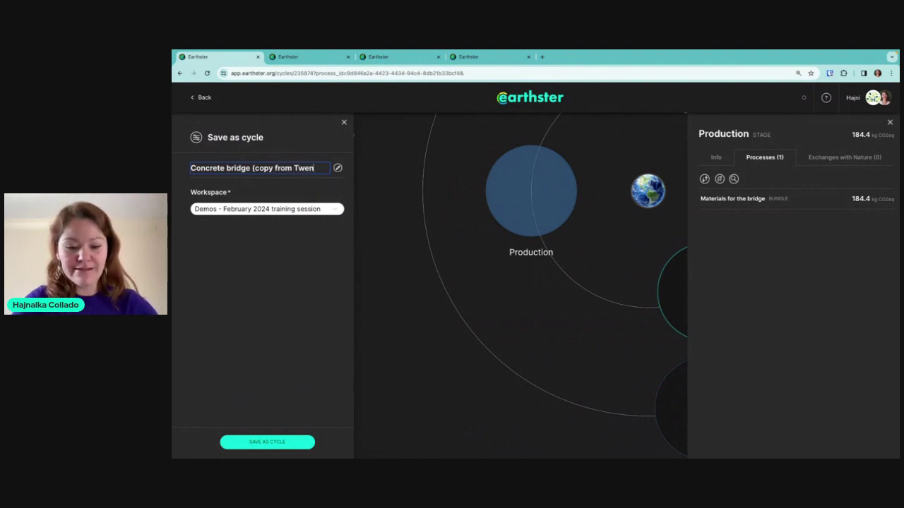
pyautogui.write('te)')
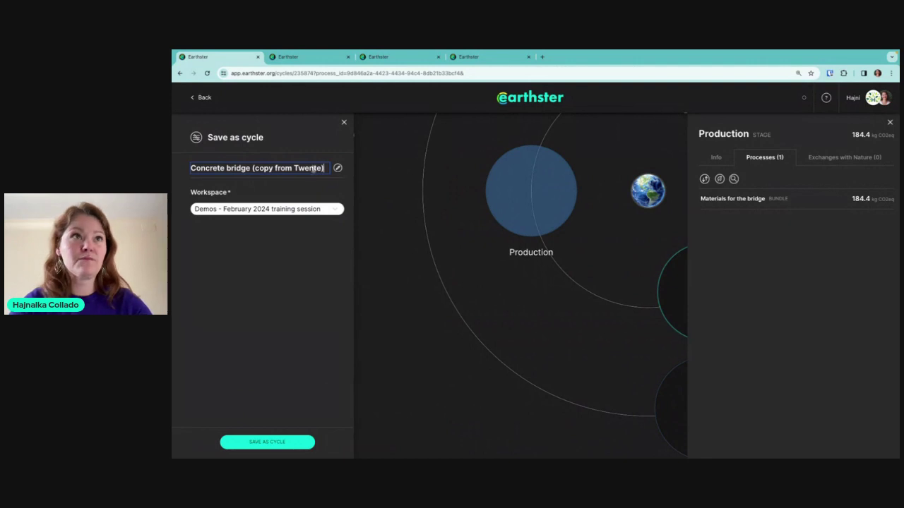
pyautogui.press('Return')
pyautogui.click(266, 445)
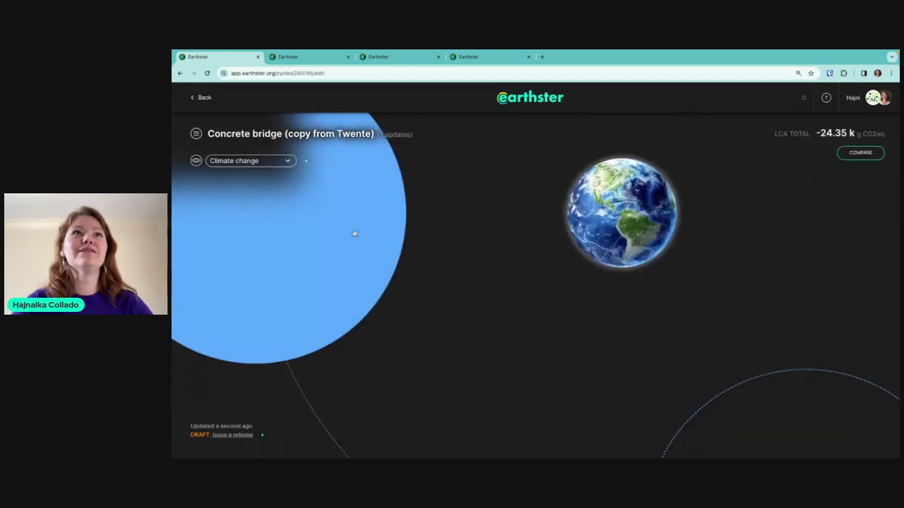
# Examine the "Materials for the bridge" bundle in the copied cycle's Production stage and return to the workspace home
pyautogui.click(355, 233)
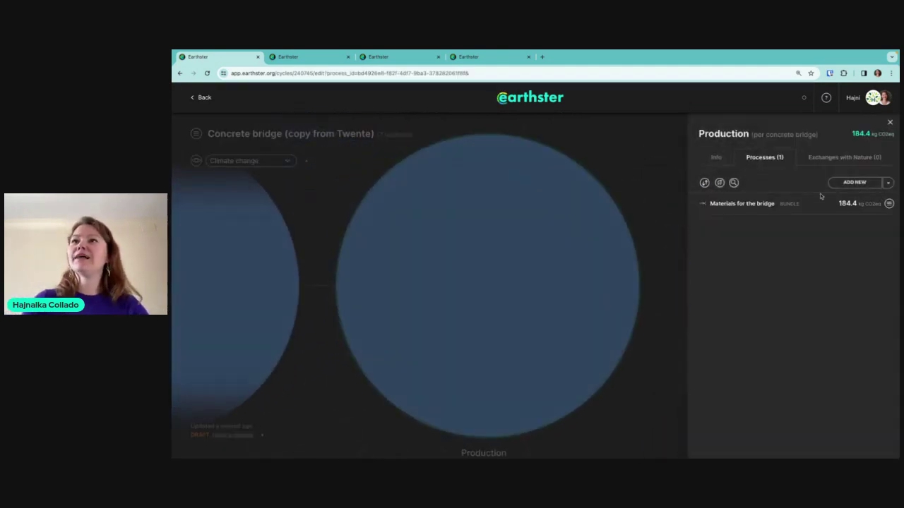
pyautogui.click(742, 204)
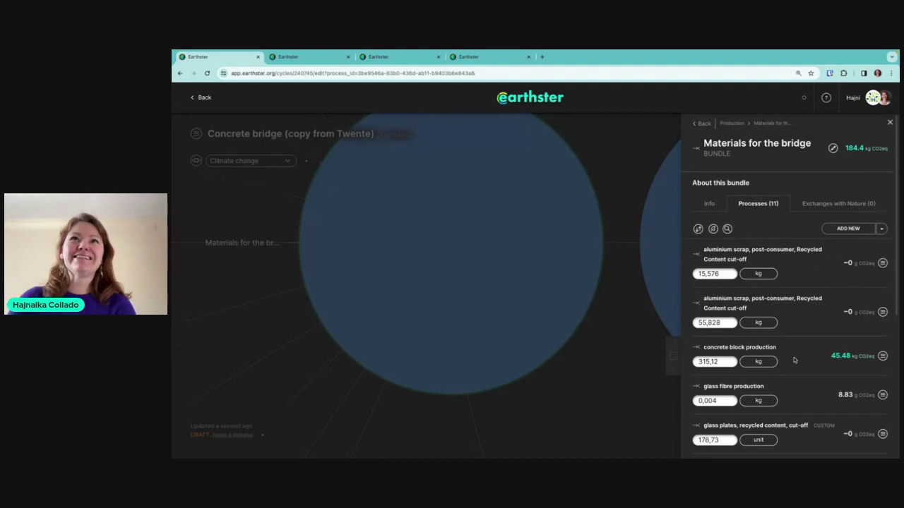
pyautogui.click(515, 100)
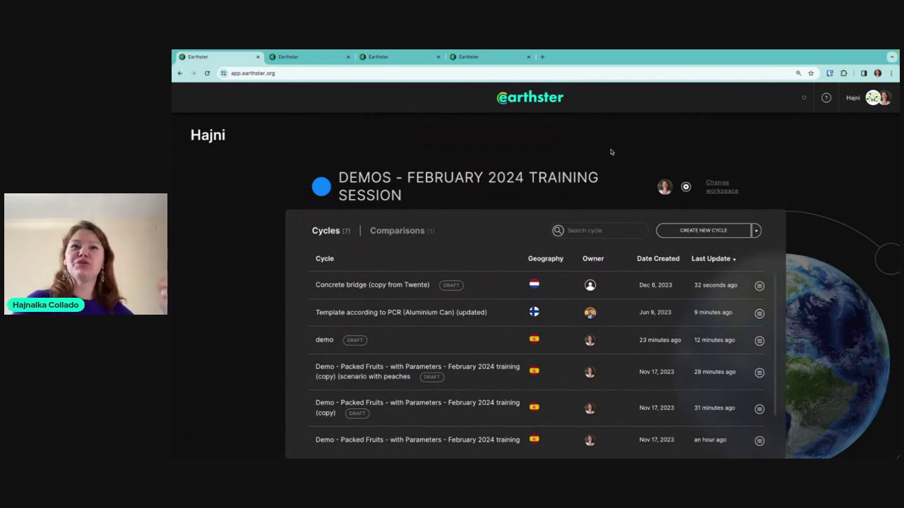
# Search all Earthster cycles for "ghg" to find the Greenhouse Gas Protocol templates
pyautogui.click(755, 231)
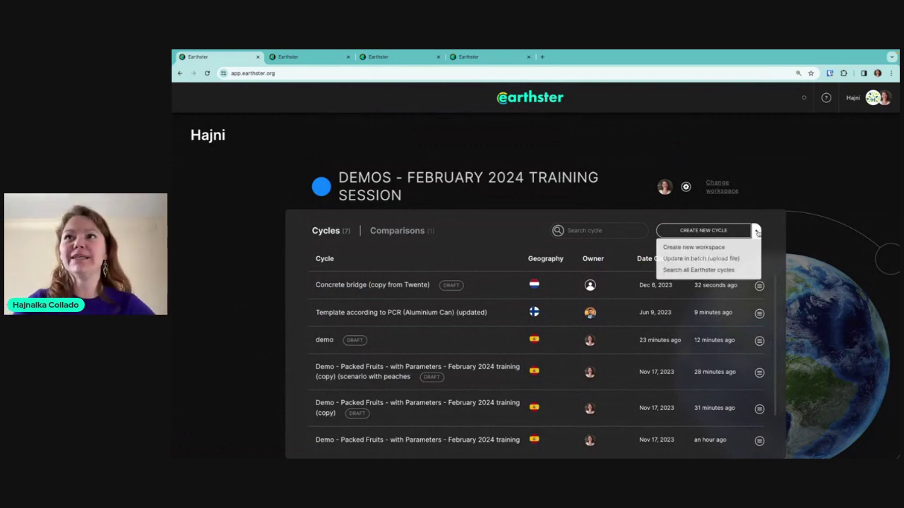
pyautogui.click(672, 273)
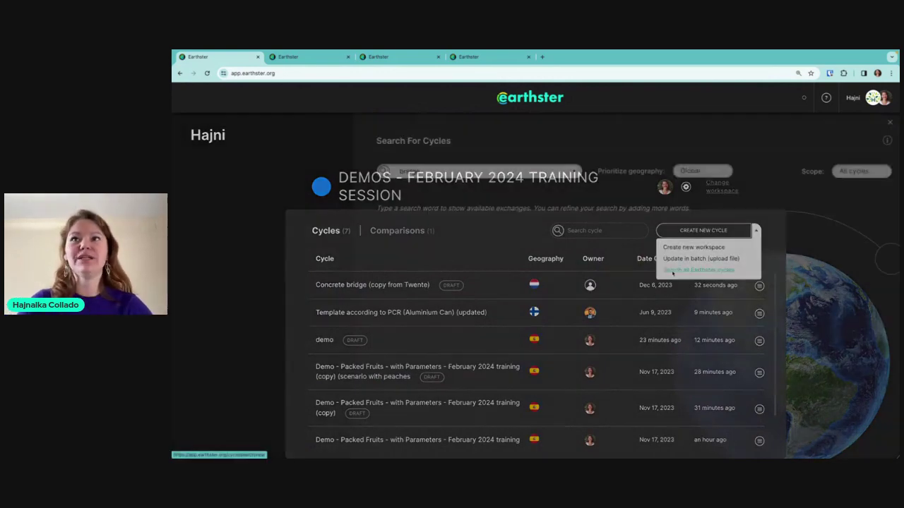
pyautogui.click(459, 171)
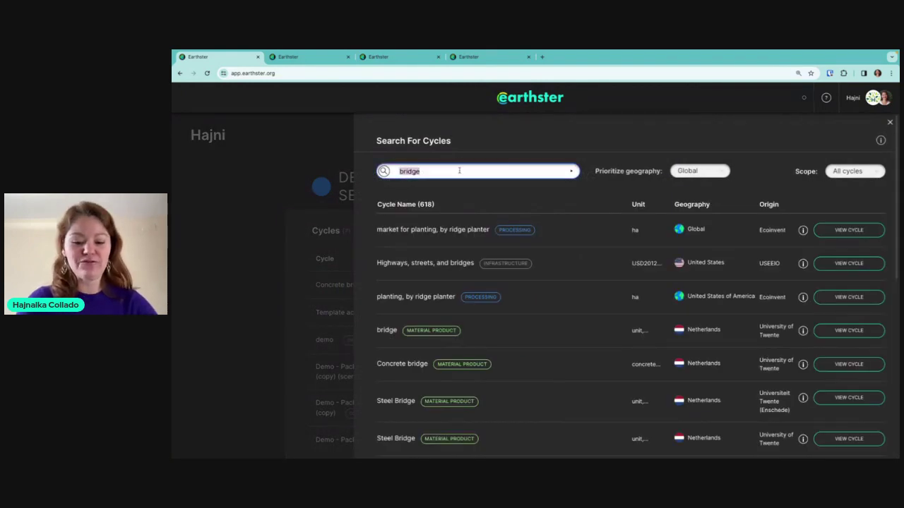
pyautogui.write('ghg')
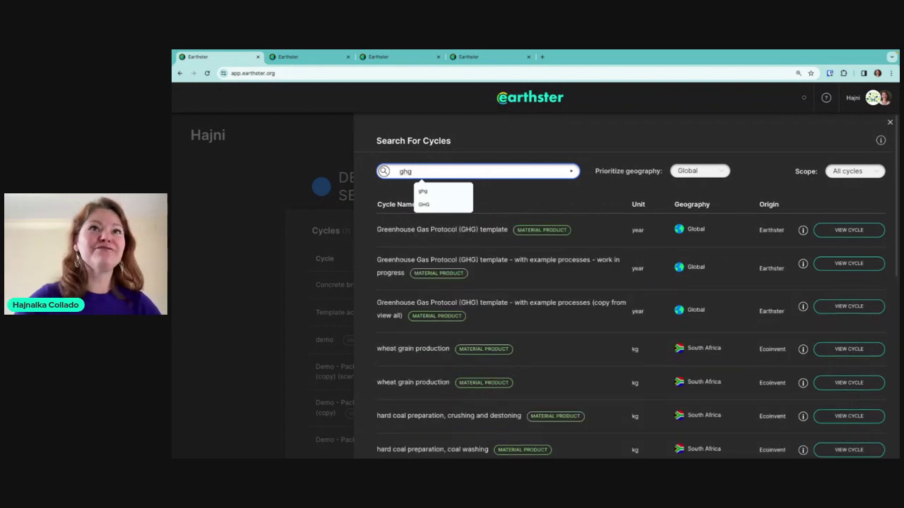
pyautogui.click(513, 142)
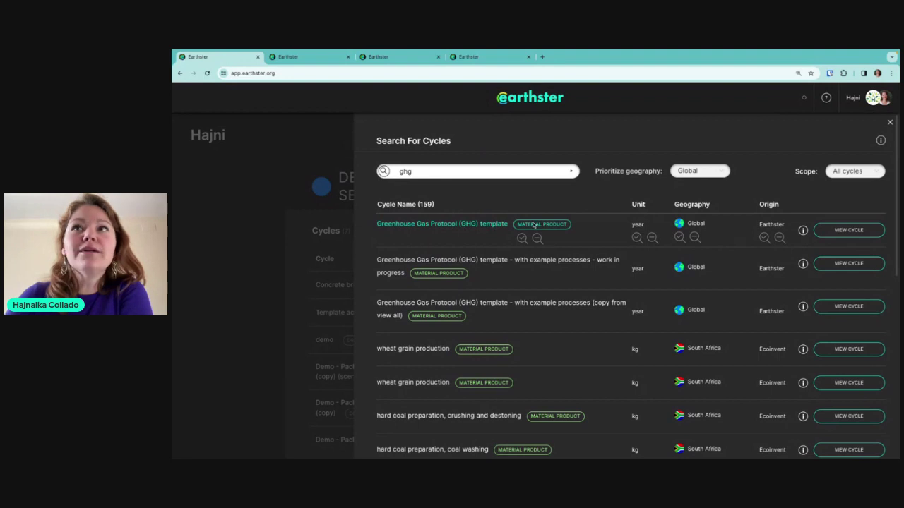
# View the Greenhouse Gas Protocol (GHG) template and read the description of Category 01 - Purchased goods and services under Scope 3
pyautogui.click(846, 234)
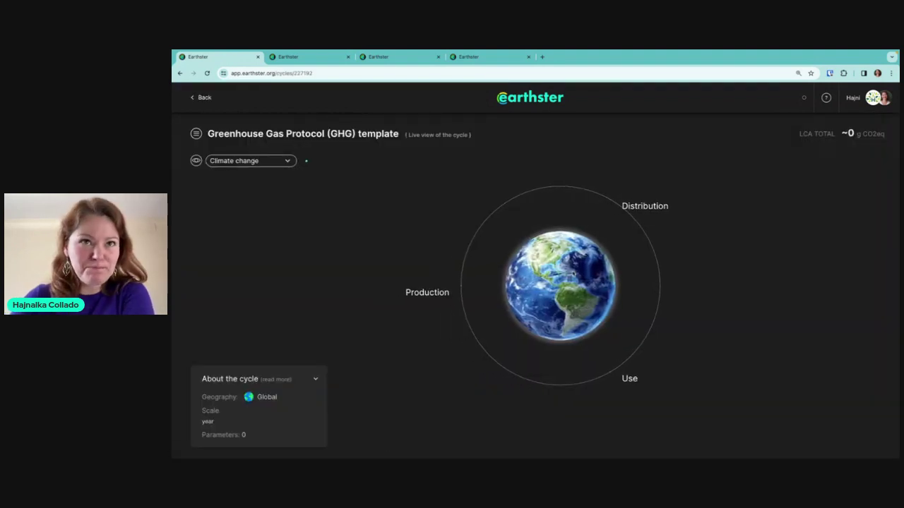
pyautogui.click(414, 291)
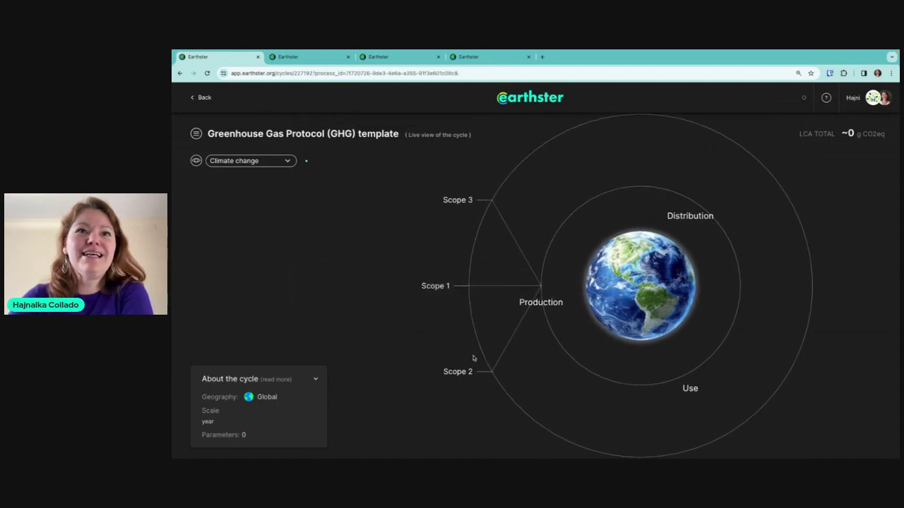
pyautogui.click(457, 201)
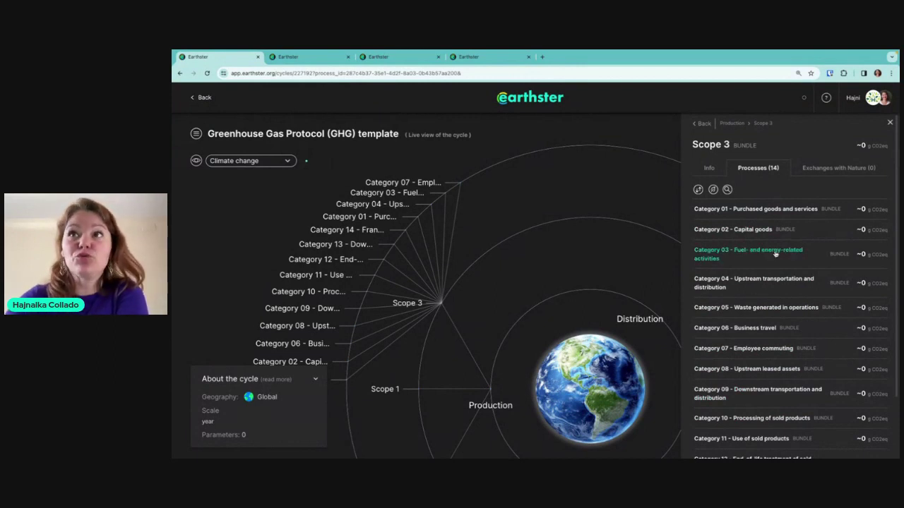
pyautogui.click(763, 209)
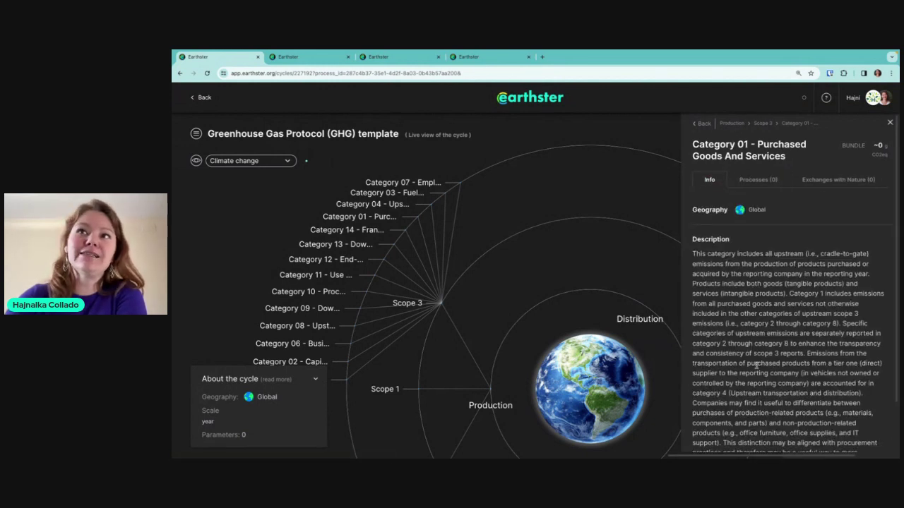
pyautogui.scroll(-1, 757, 366)
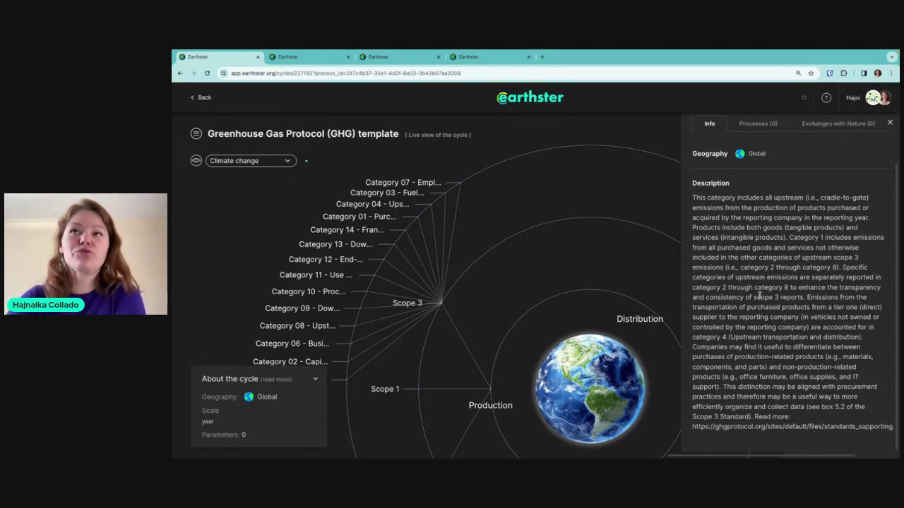
pyautogui.scroll(1, 759, 295)
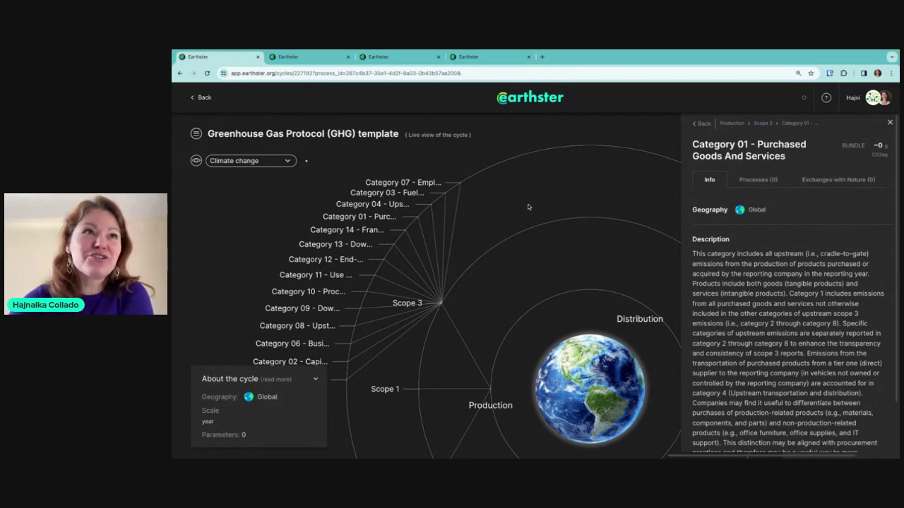
# Save the GHG template as a new cycle in the "Demos - February 2024 training session" workspace and open its Scope 3 Category 01 bundle
pyautogui.click(224, 134)
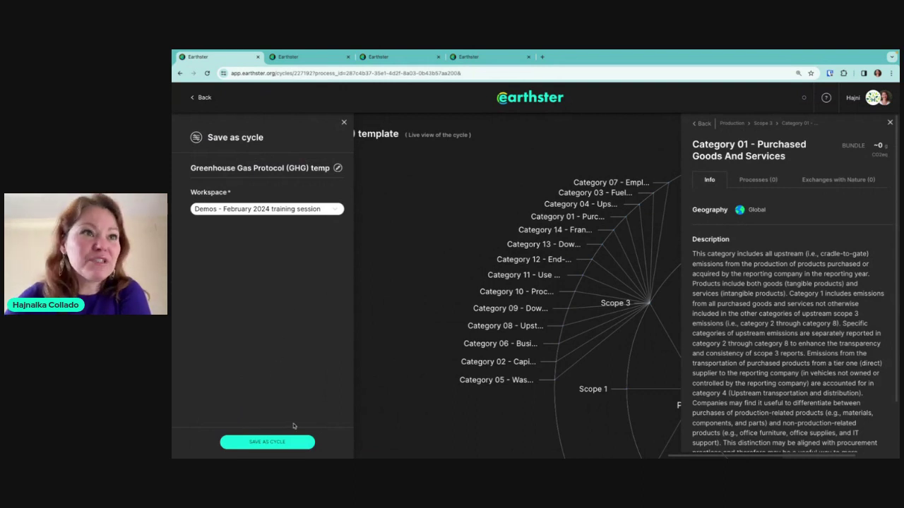
pyautogui.click(262, 442)
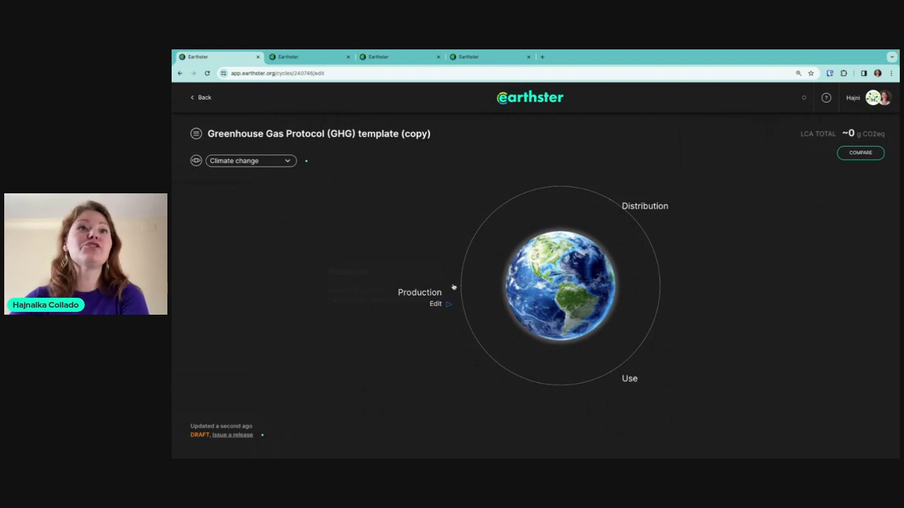
pyautogui.click(434, 304)
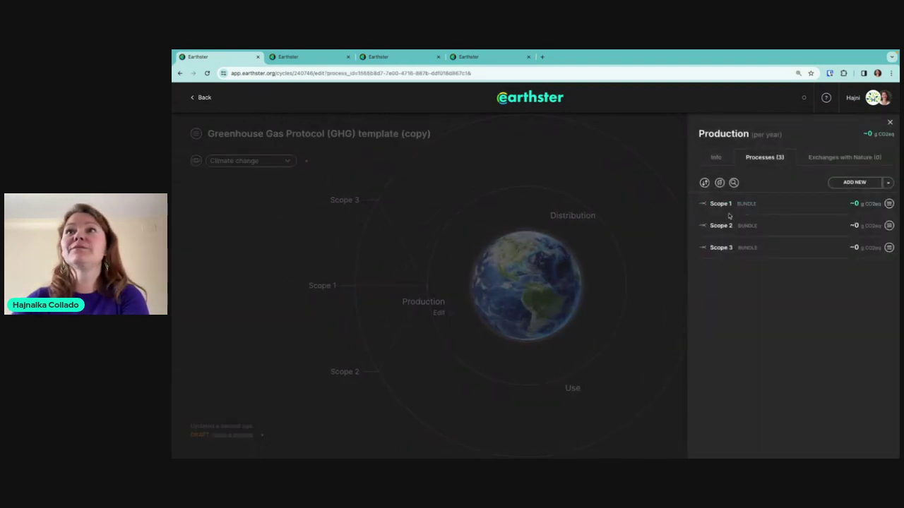
pyautogui.click(719, 247)
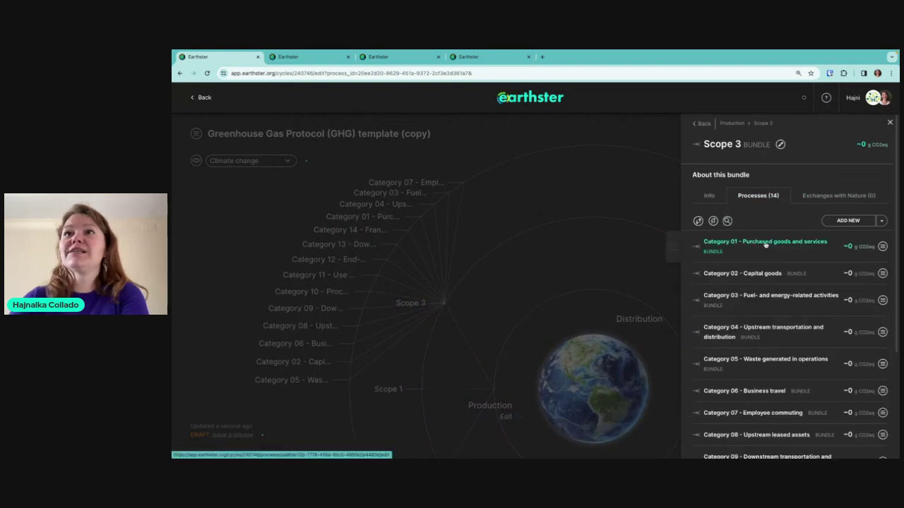
pyautogui.click(765, 241)
# Search for "legal" and add the USEEIO Legal services process for the United States to Category 01 - Purchased goods and services
pyautogui.click(853, 233)
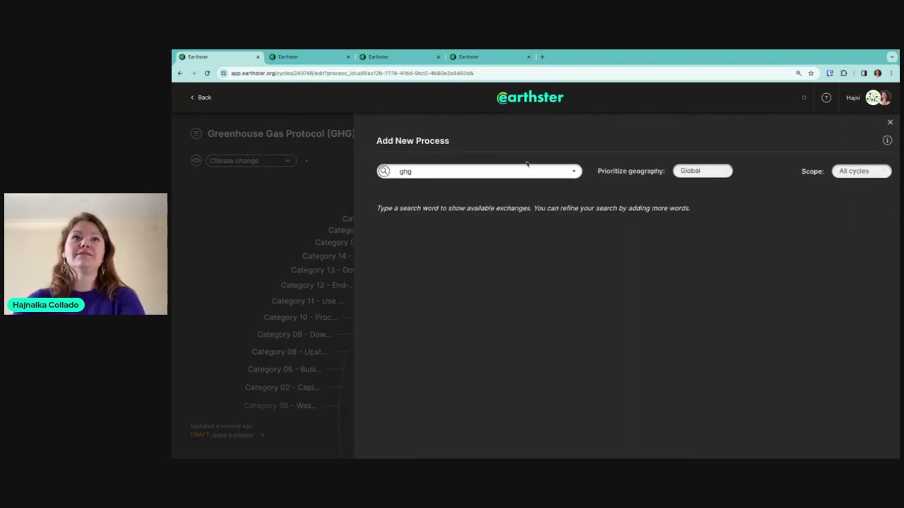
pyautogui.doubleClick(472, 167)
pyautogui.write('legal')
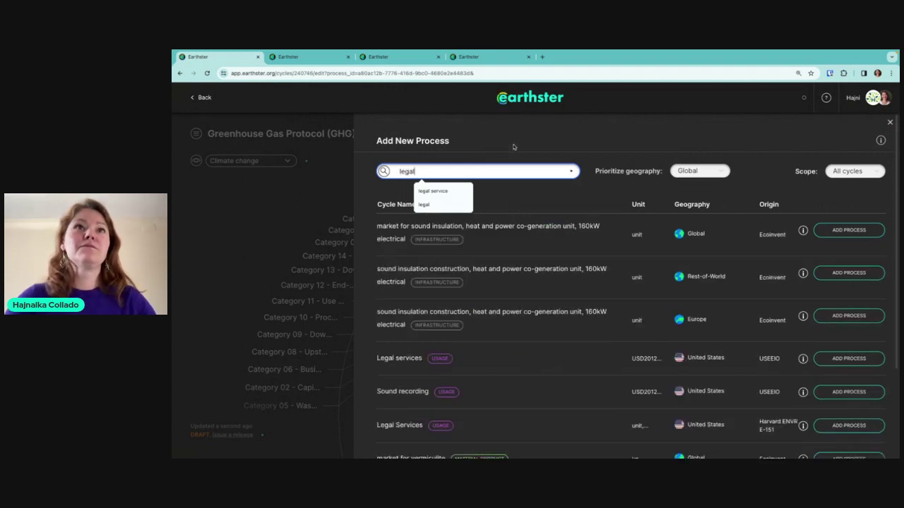
pyautogui.click(515, 145)
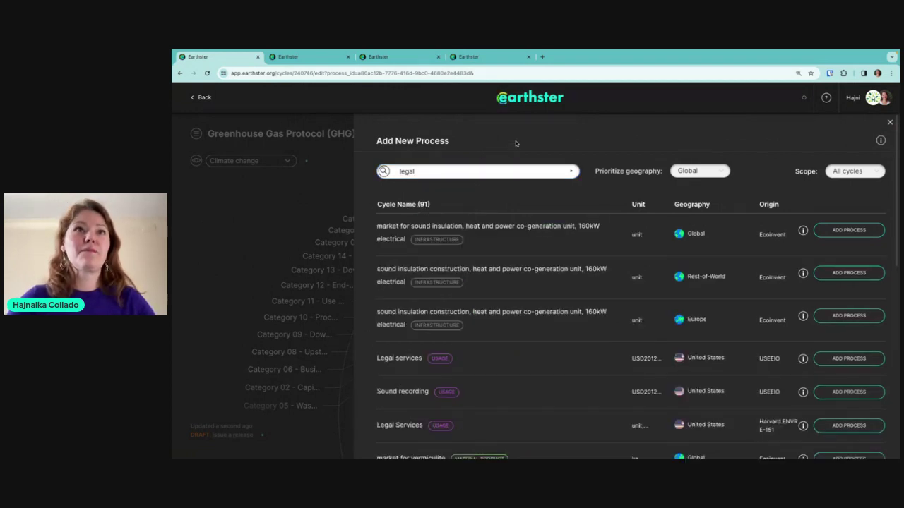
pyautogui.scroll(-1, 520, 355)
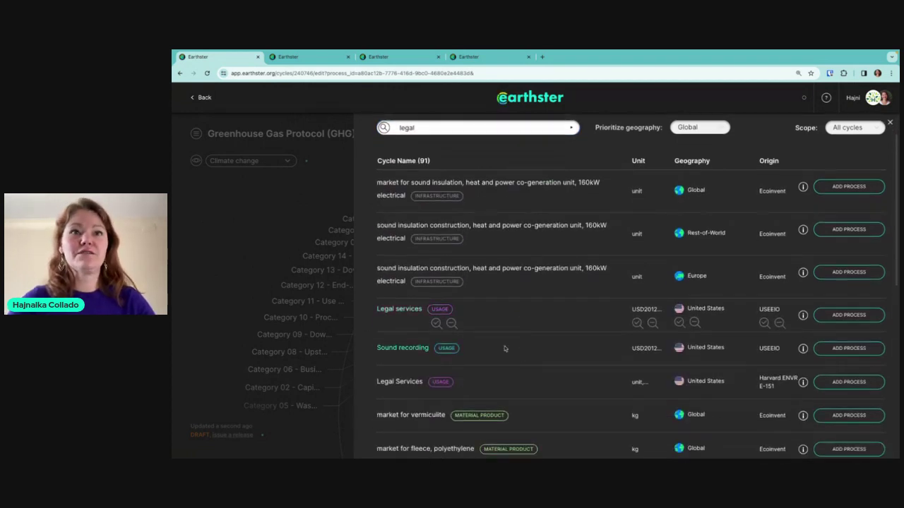
pyautogui.click(847, 316)
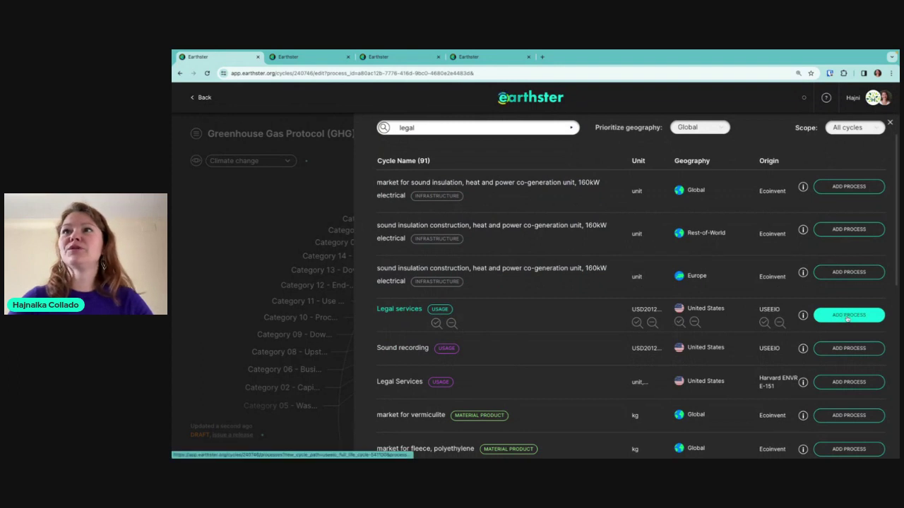
# Set the Legal services amount to 2000 USD (buyer) and return to the Category 01 bundle
pyautogui.click(721, 167)
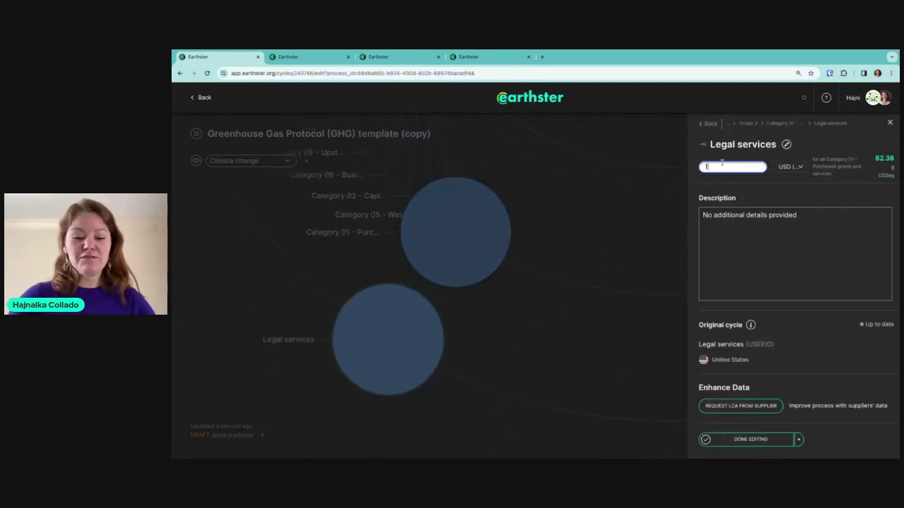
pyautogui.press('BackSpace')
pyautogui.write('2000')
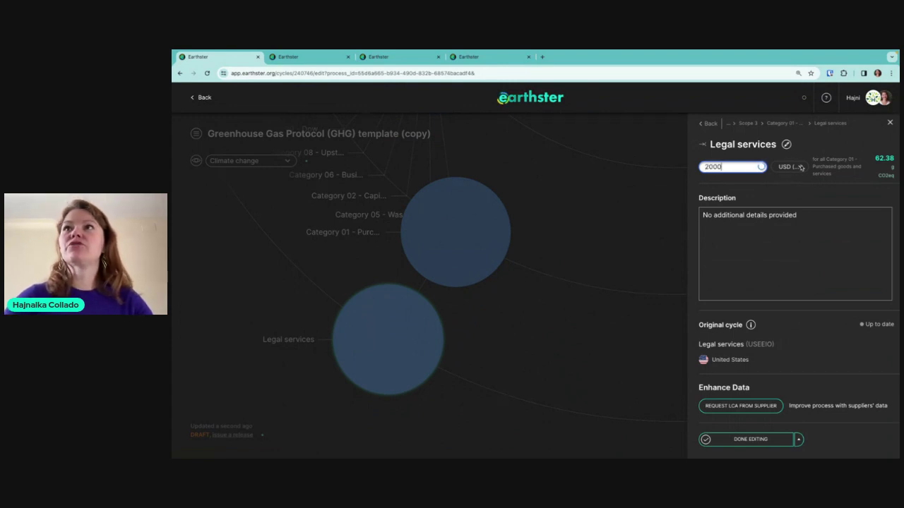
pyautogui.click(785, 168)
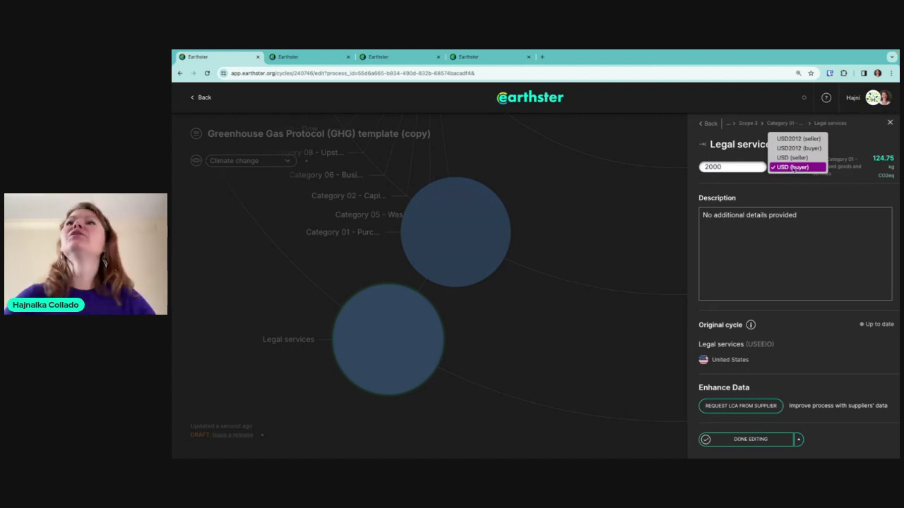
pyautogui.click(791, 168)
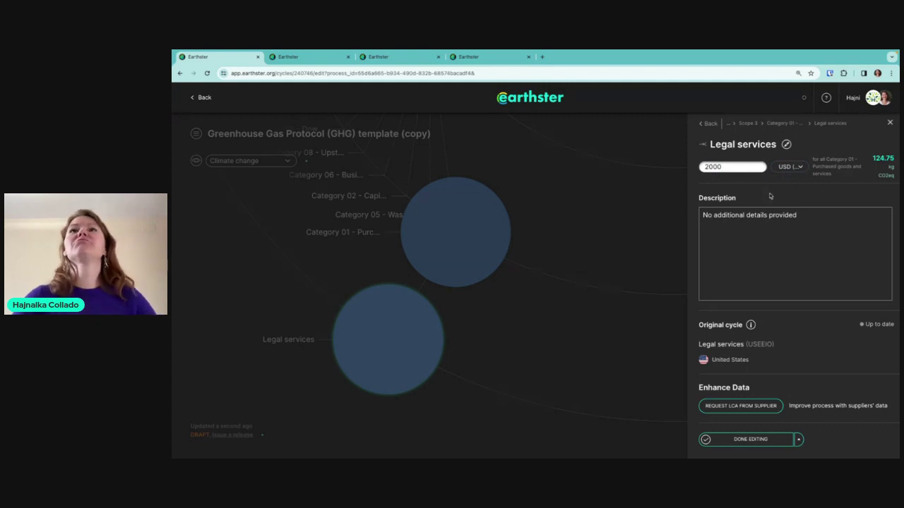
pyautogui.click(785, 123)
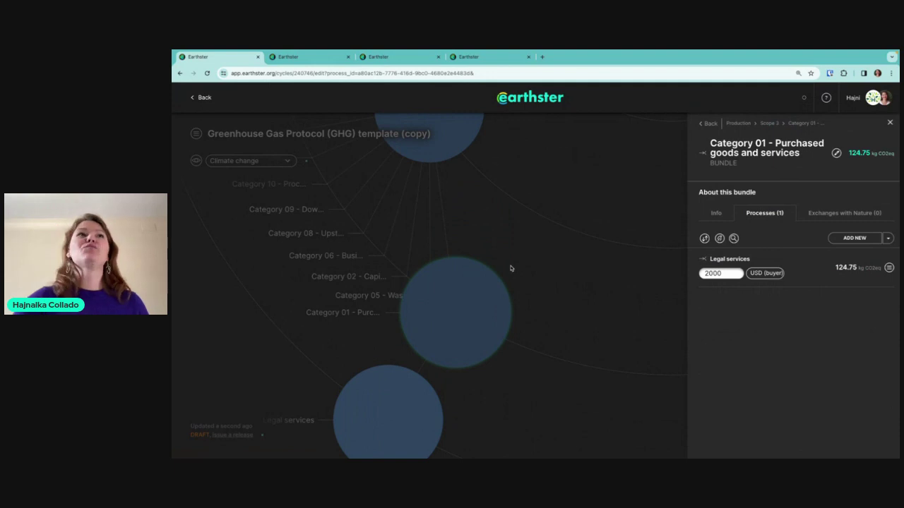
# Read the Cycle Notes of the copied GHG template and return to the workspace home
pyautogui.click(199, 135)
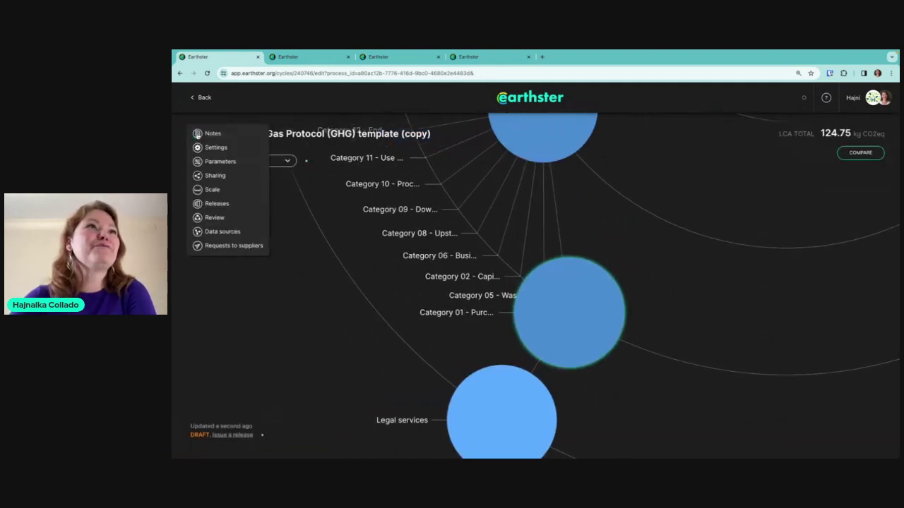
pyautogui.click(206, 134)
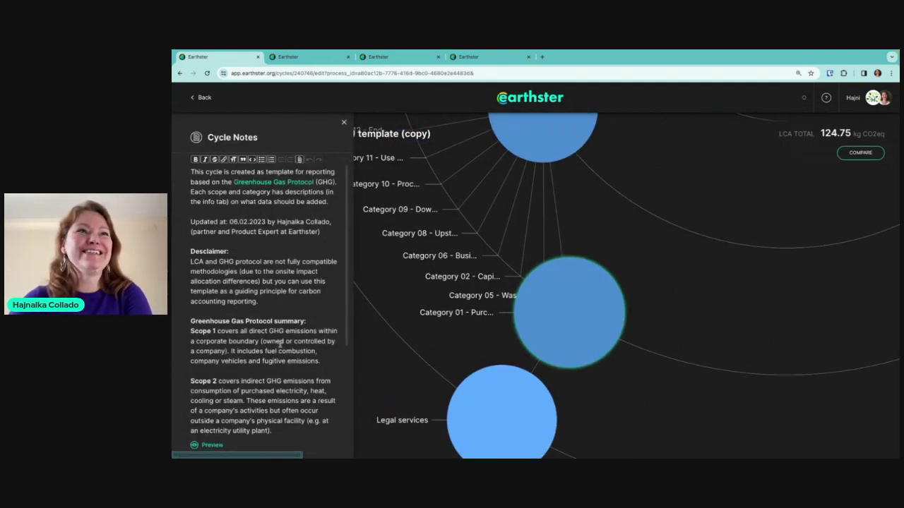
pyautogui.scroll(-2, 280, 337)
pyautogui.scroll(2, 268, 277)
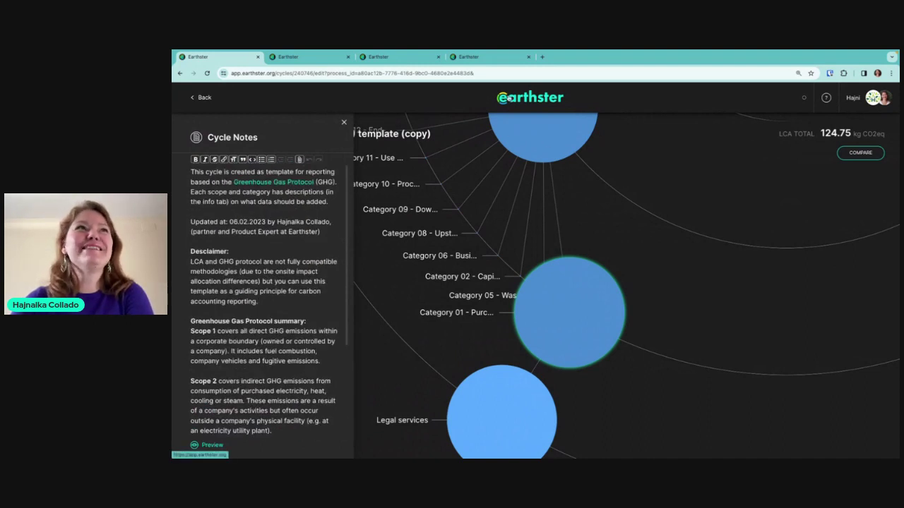
pyautogui.click(202, 97)
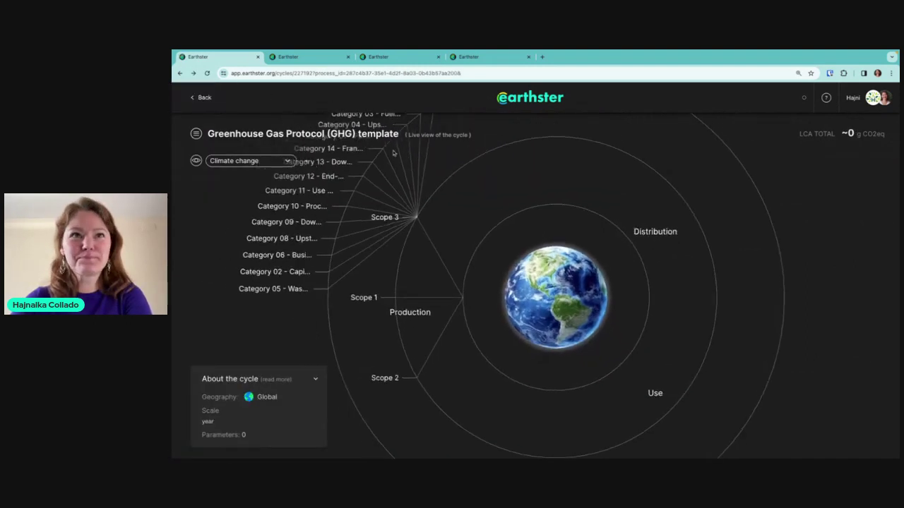
pyautogui.click(515, 99)
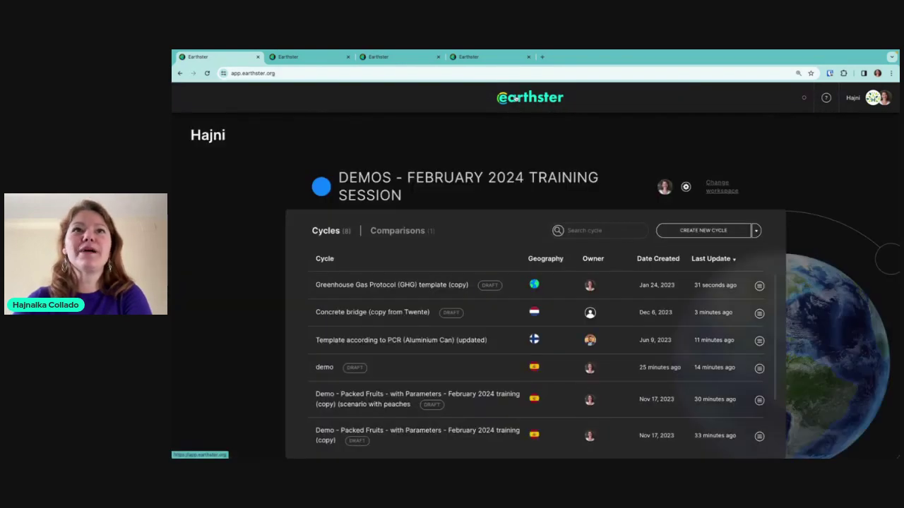
# Search all Earthster cycles for "ghg" and view the Greenhouse Gas Protocol (GHG) template with example processes
pyautogui.click(755, 231)
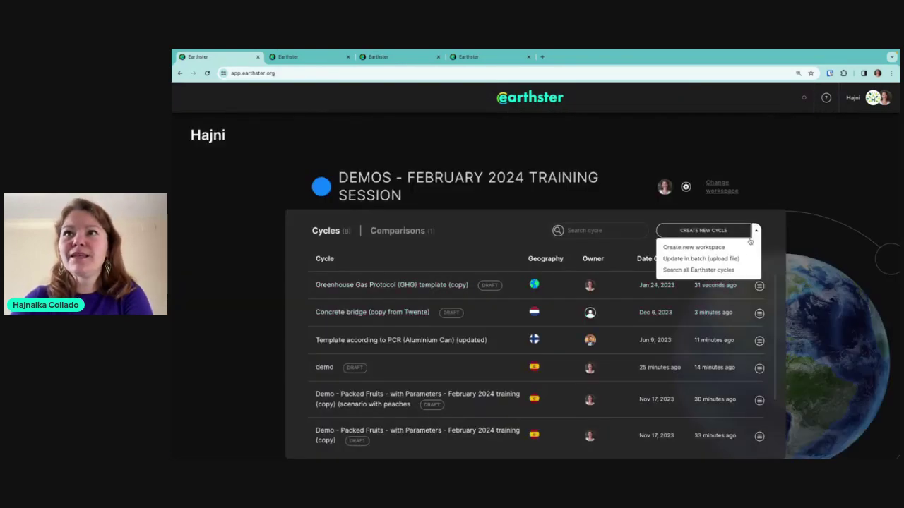
pyautogui.click(681, 259)
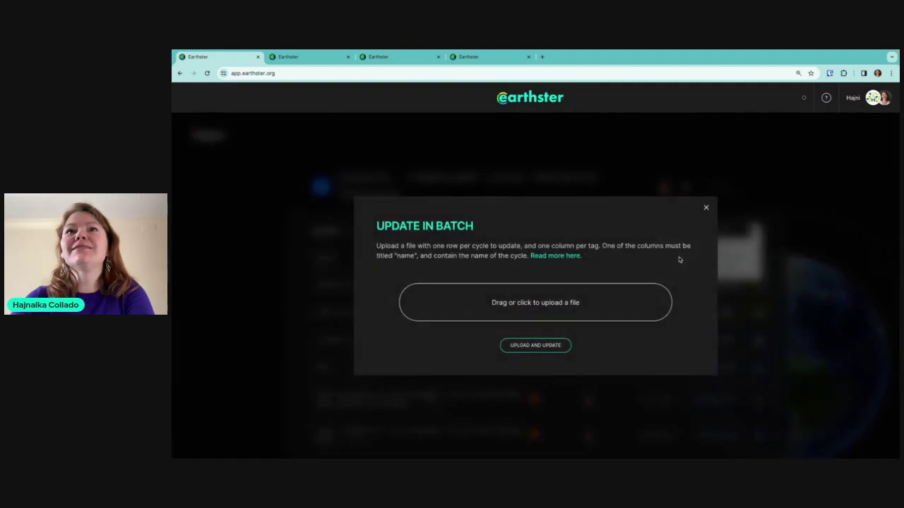
pyautogui.click(705, 207)
pyautogui.click(674, 271)
pyautogui.click(447, 169)
pyautogui.hotkey('ctrl', 'a')
pyautogui.write('ghg')
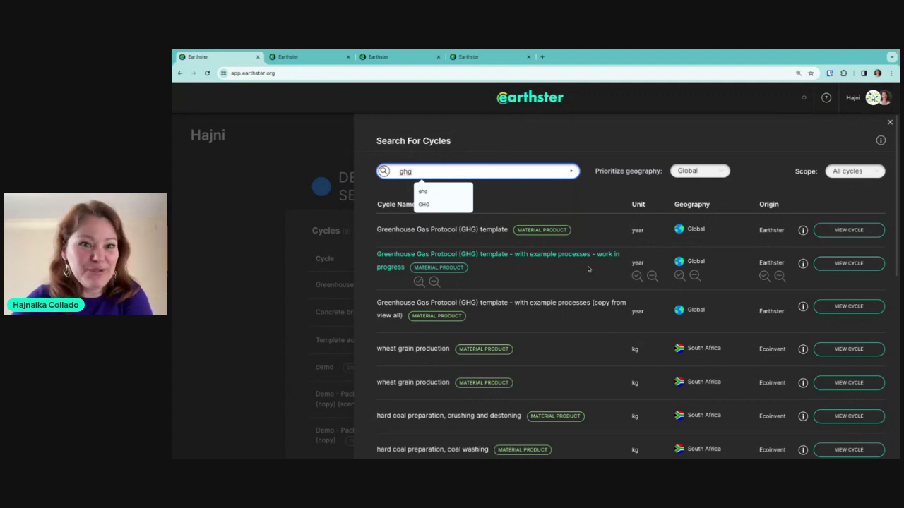
pyautogui.click(847, 269)
pyautogui.click(847, 265)
# Examine the Production stage's Scope 3 categories, including the processes in Category 01 - Purchased goods and services, and return to the workspace home
pyautogui.moveTo(419, 278)
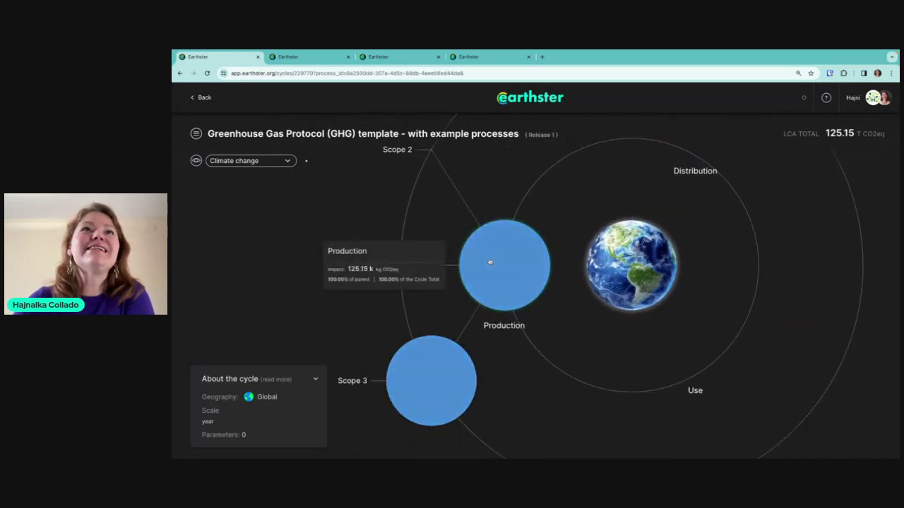
pyautogui.click(490, 261)
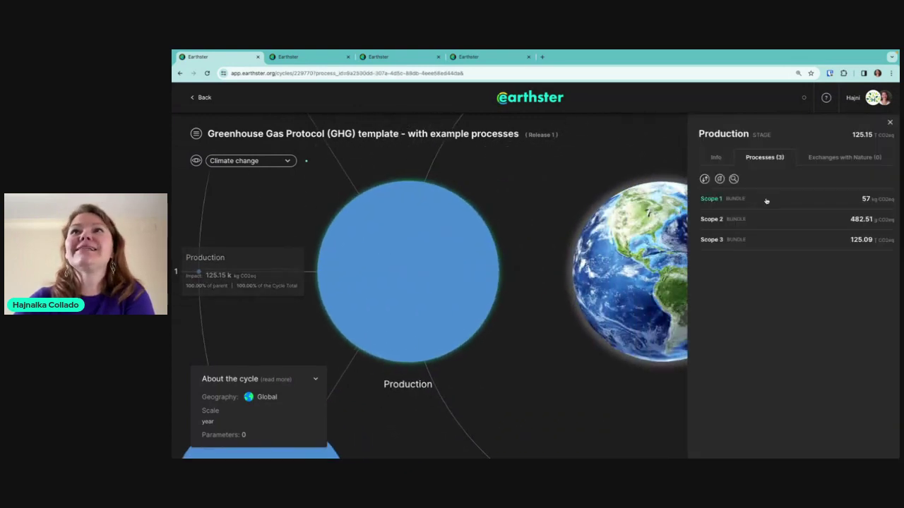
pyautogui.click(711, 240)
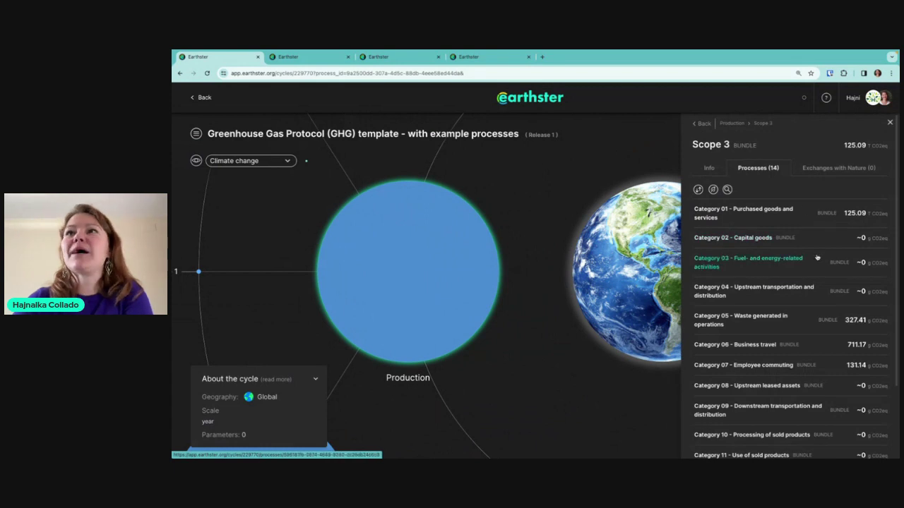
pyautogui.click(728, 213)
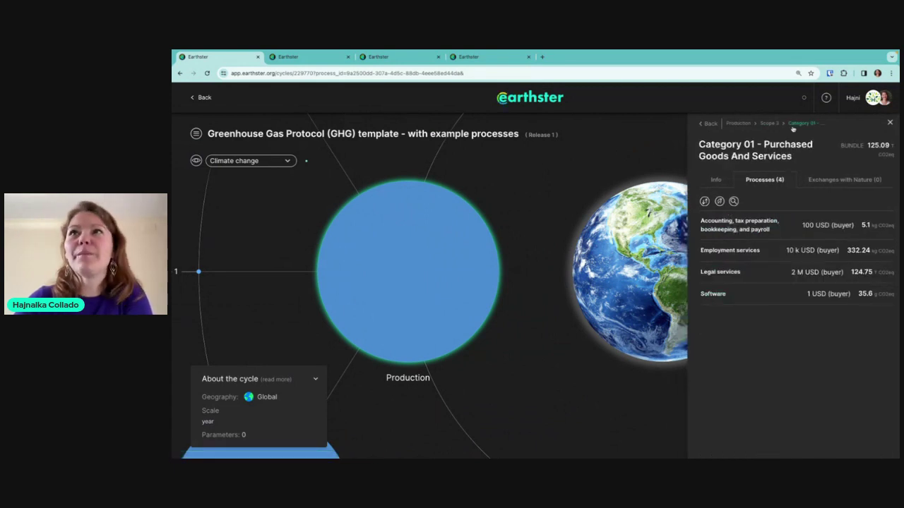
pyautogui.click(766, 123)
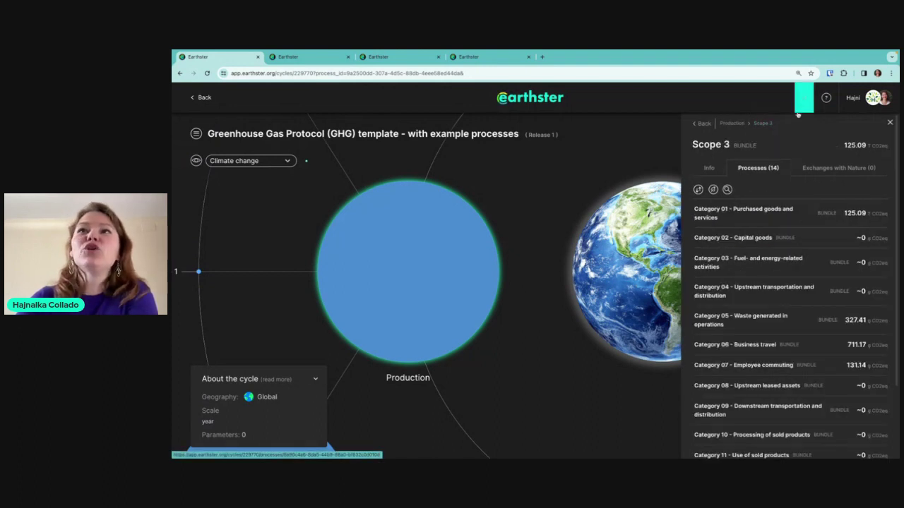
pyautogui.scroll(-1, 752, 368)
pyautogui.scroll(-1, 752, 368)
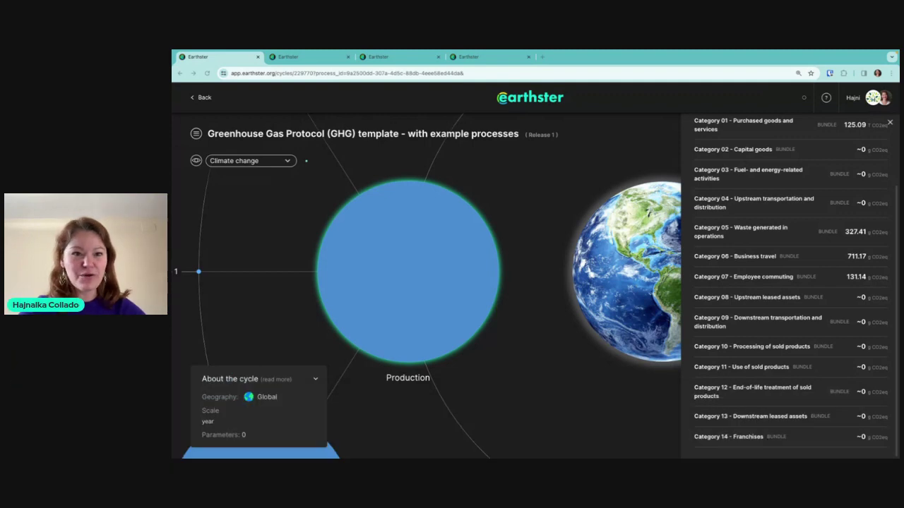
pyautogui.click(530, 99)
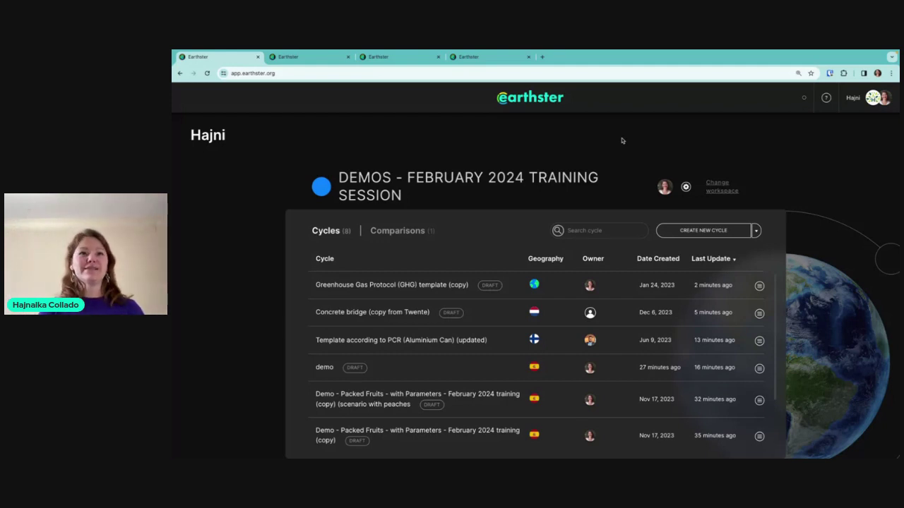
# Open the Demo - Packed Fruits - with Parameters - February 2024 training (copy) cycle and its Production stage
pyautogui.scroll(-2, 424, 339)
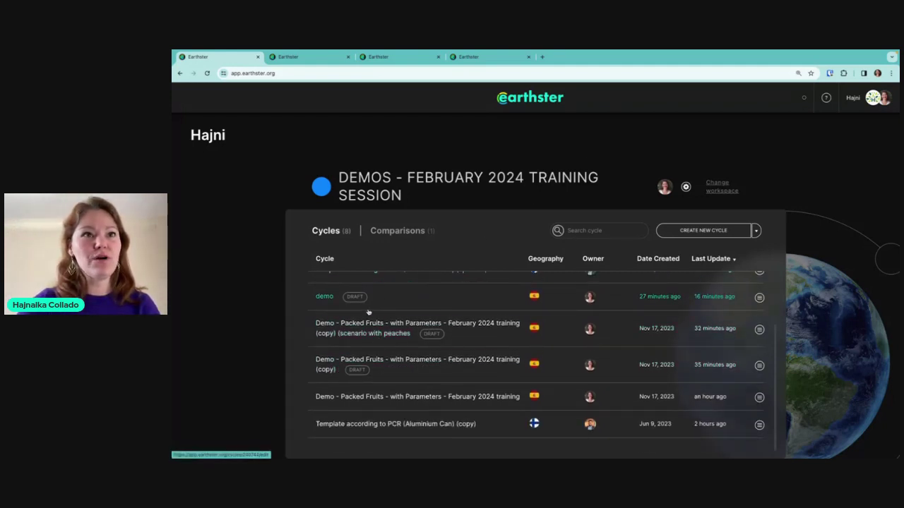
pyautogui.click(377, 362)
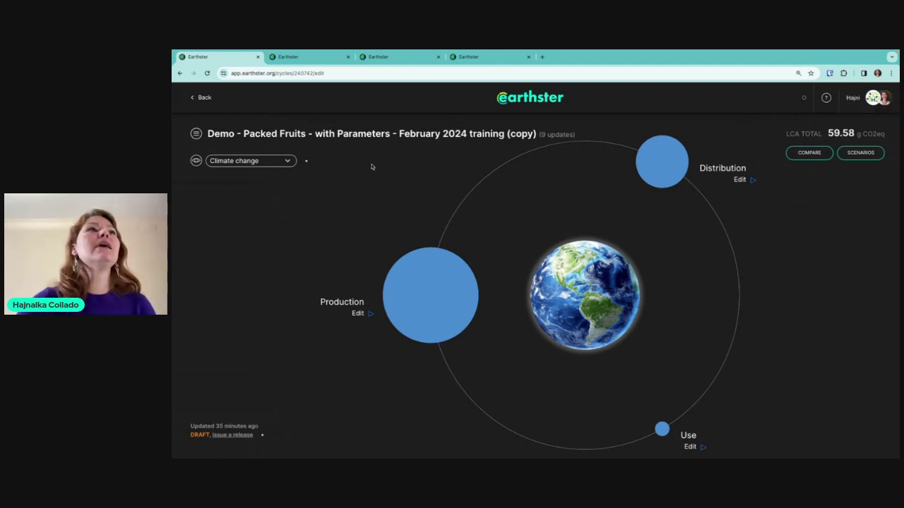
pyautogui.click(197, 134)
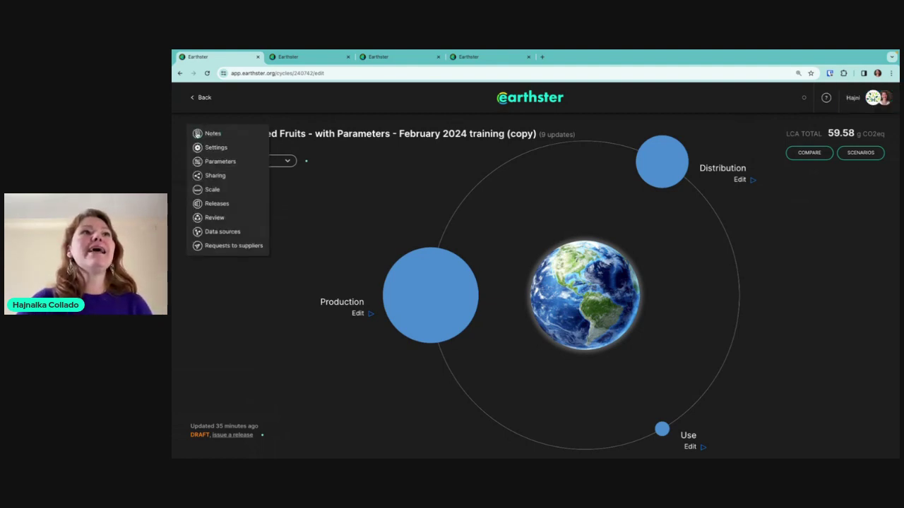
pyautogui.click(426, 287)
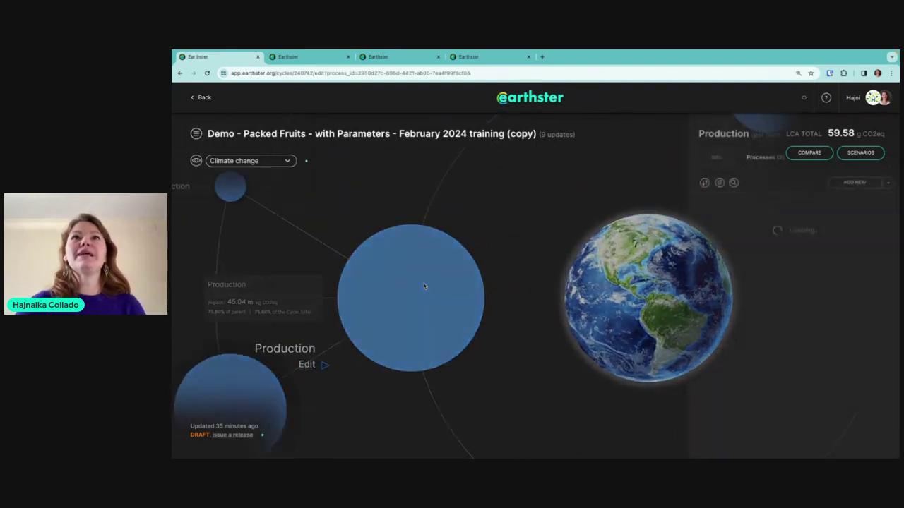
# View the packaging film process in the Packaging bundle, preview its supplier LCA request form and dismiss the form
pyautogui.click(723, 203)
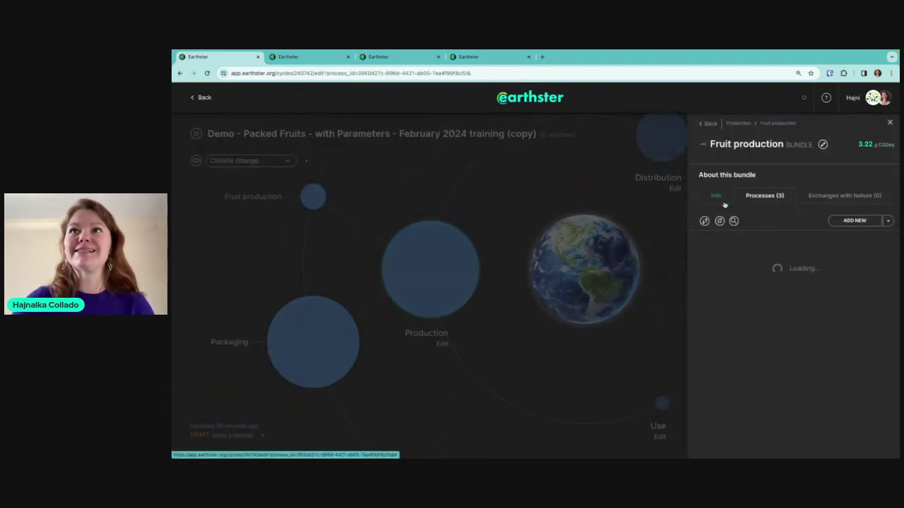
pyautogui.click(740, 125)
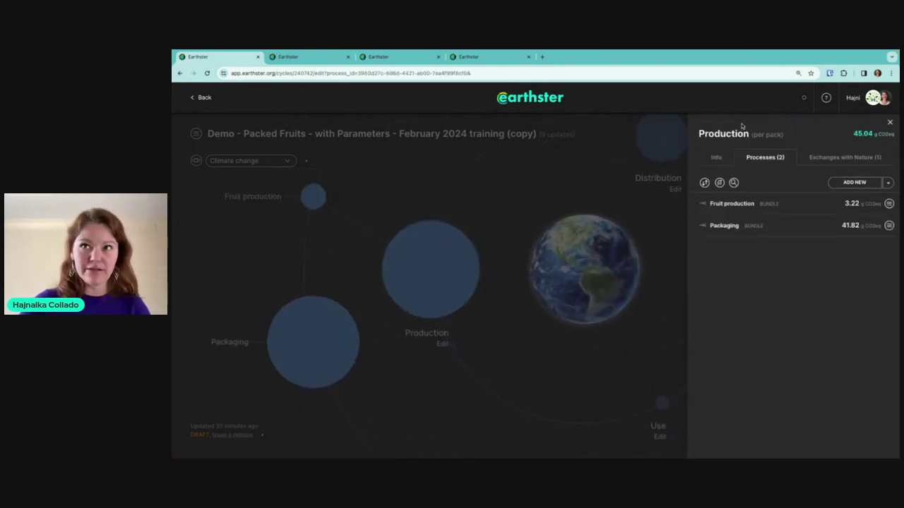
pyautogui.click(721, 225)
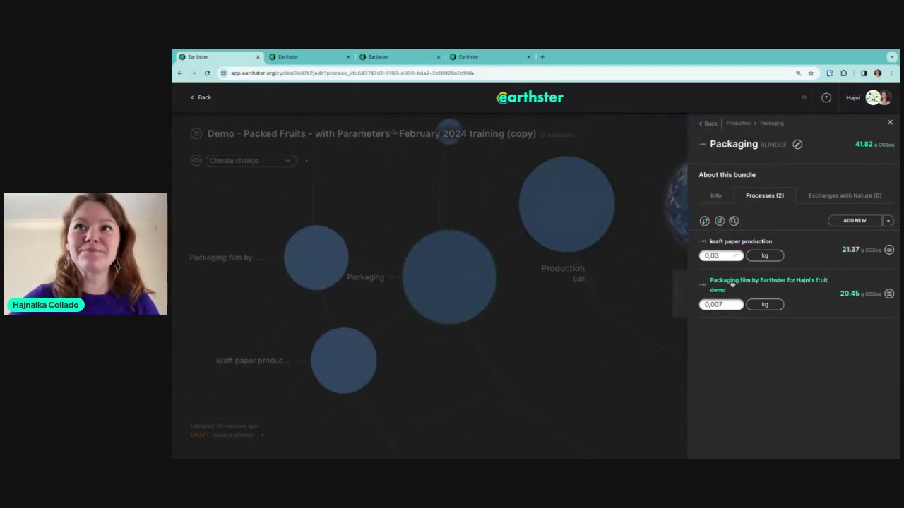
pyautogui.click(735, 284)
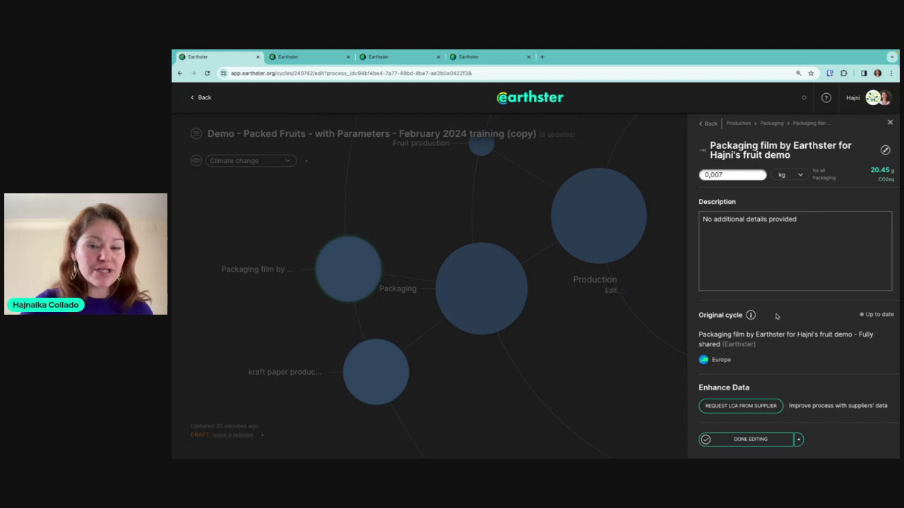
pyautogui.click(752, 407)
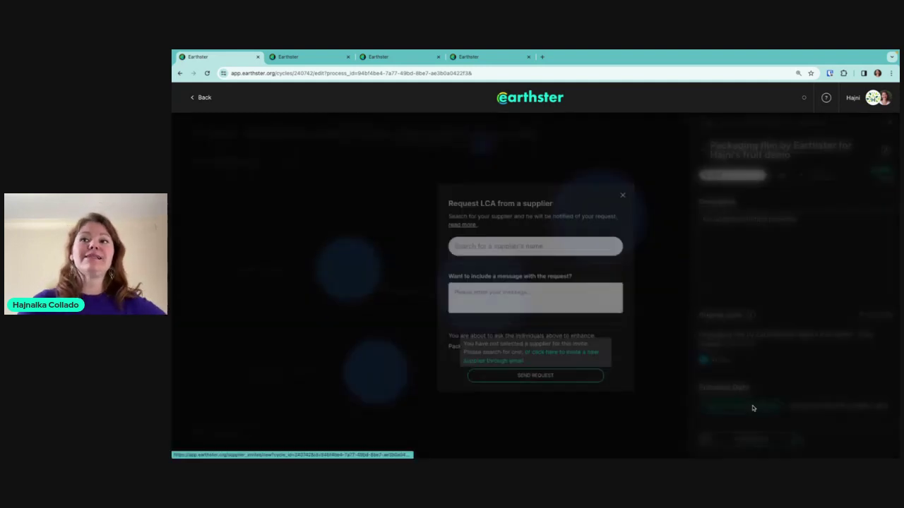
pyautogui.click(622, 196)
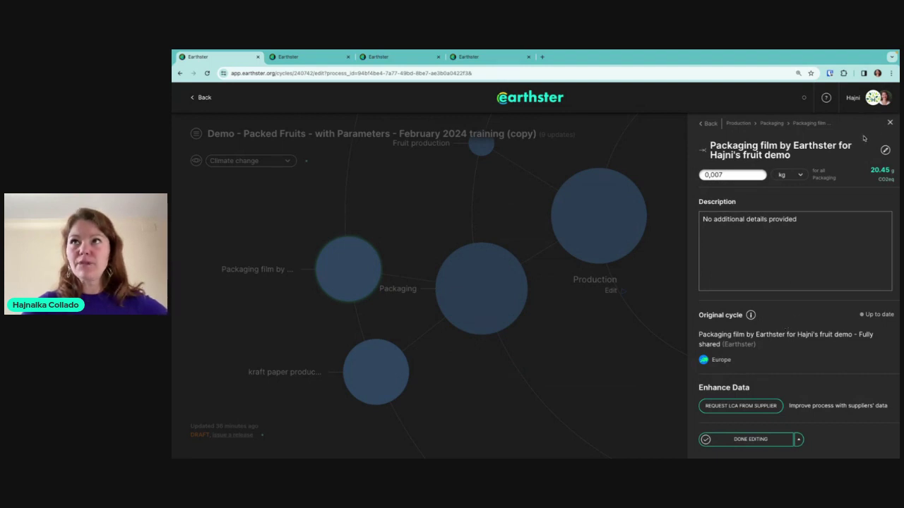
# Open the apricot production process in the Production stage's Fruit production bundle
pyautogui.click(738, 123)
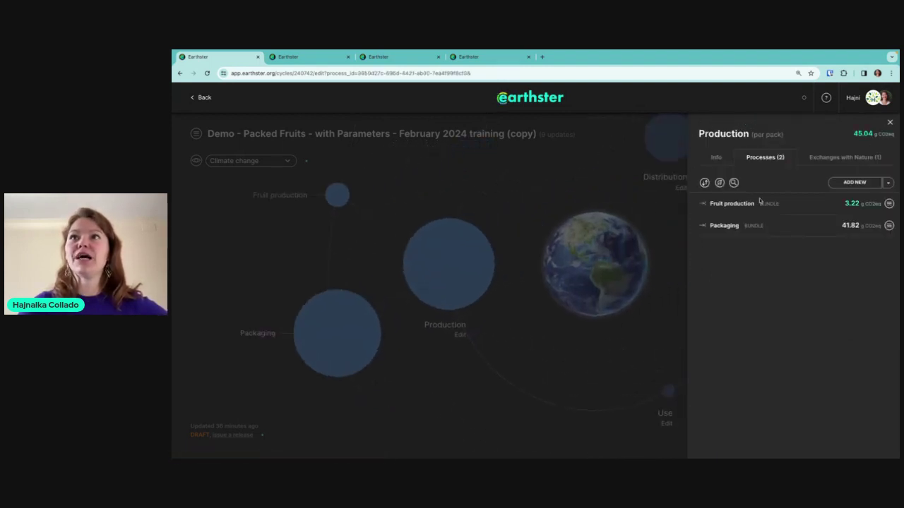
pyautogui.click(731, 203)
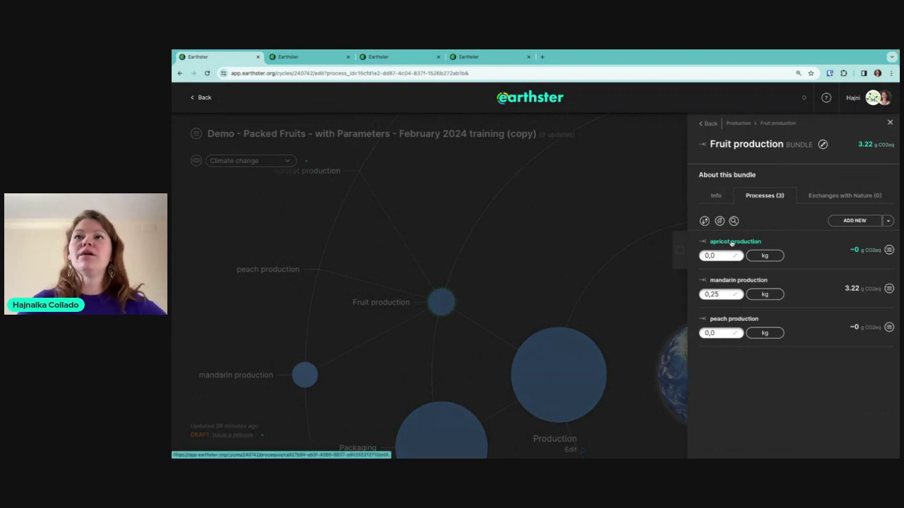
pyautogui.click(731, 242)
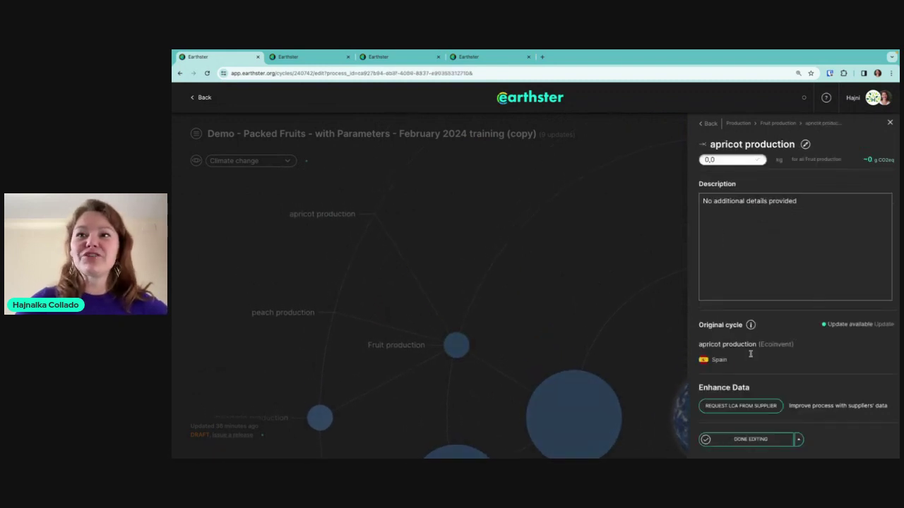
# Request an LCA for apricot production from the supplier Earthster with the message "I need this for my demos."
pyautogui.click(742, 408)
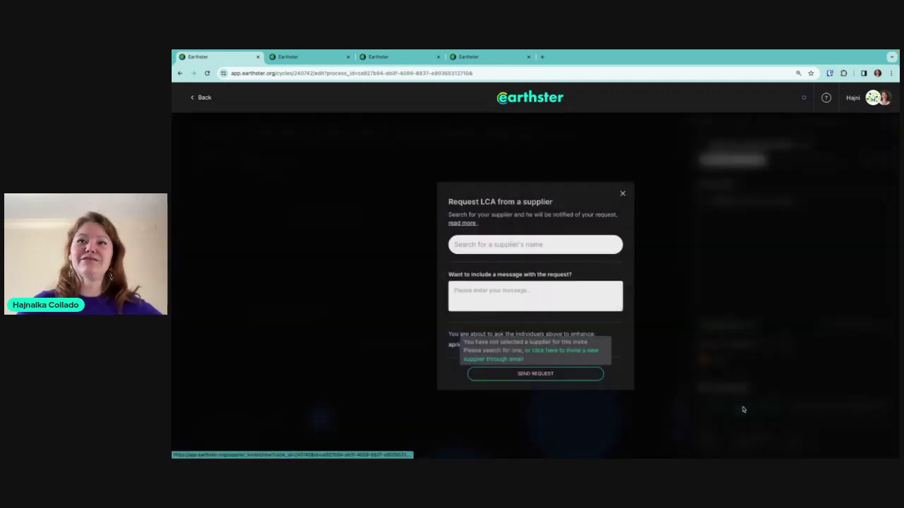
pyautogui.click(507, 242)
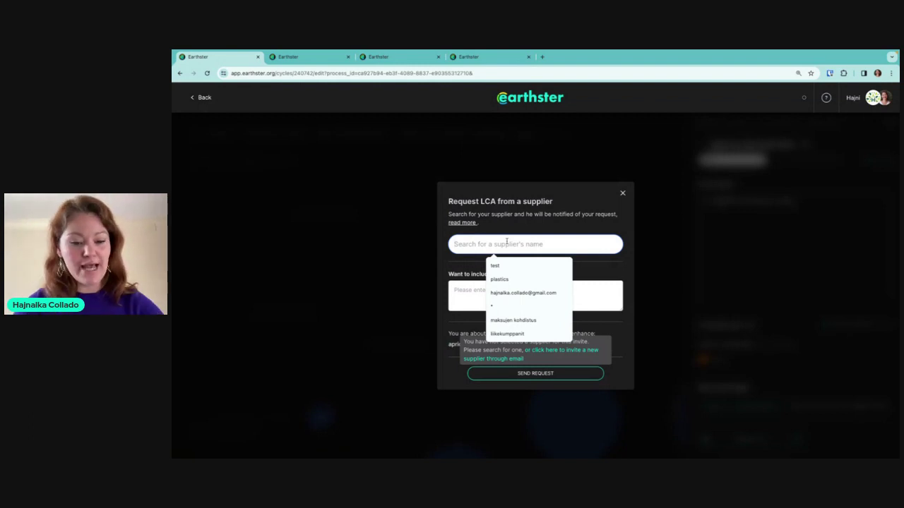
pyautogui.write('ear')
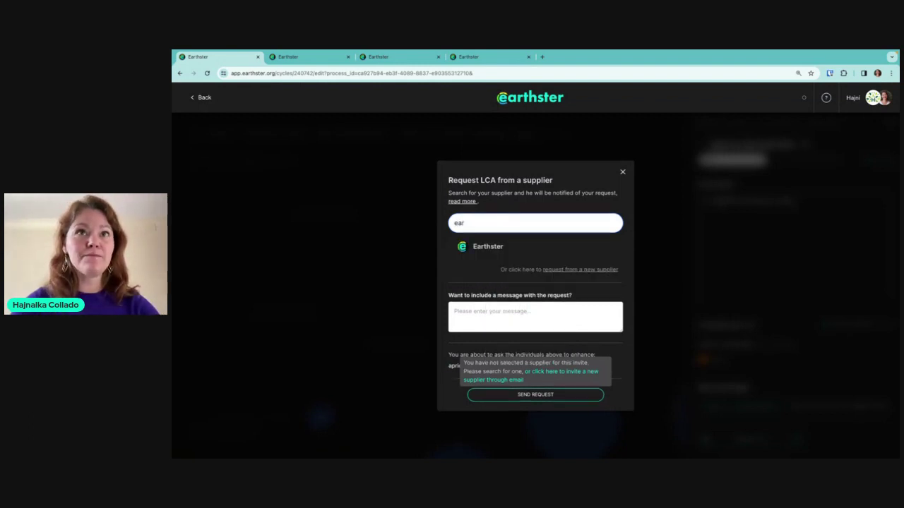
pyautogui.click(494, 246)
pyautogui.click(473, 315)
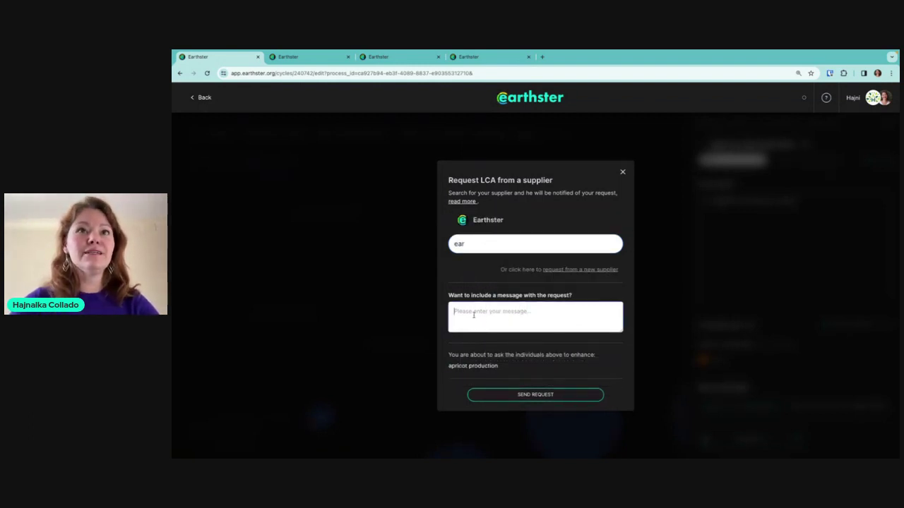
pyautogui.write('I need this for my demos.')
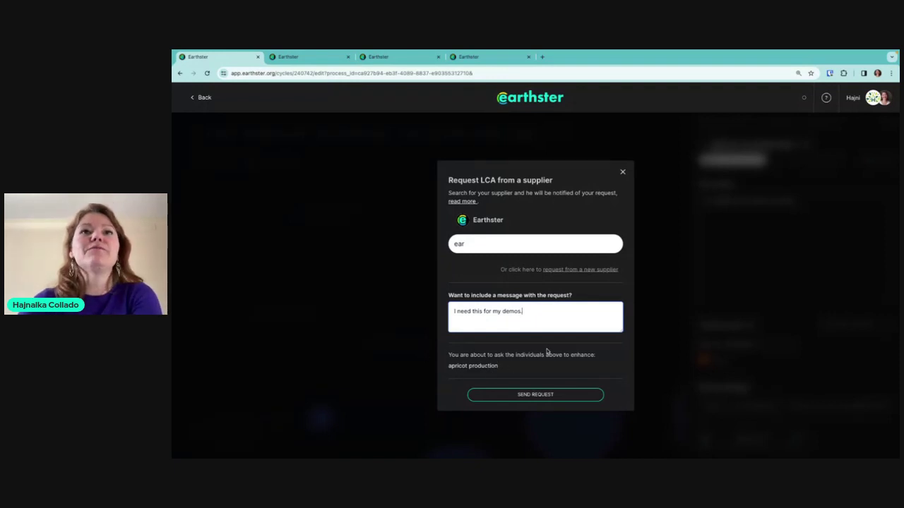
pyautogui.click(523, 394)
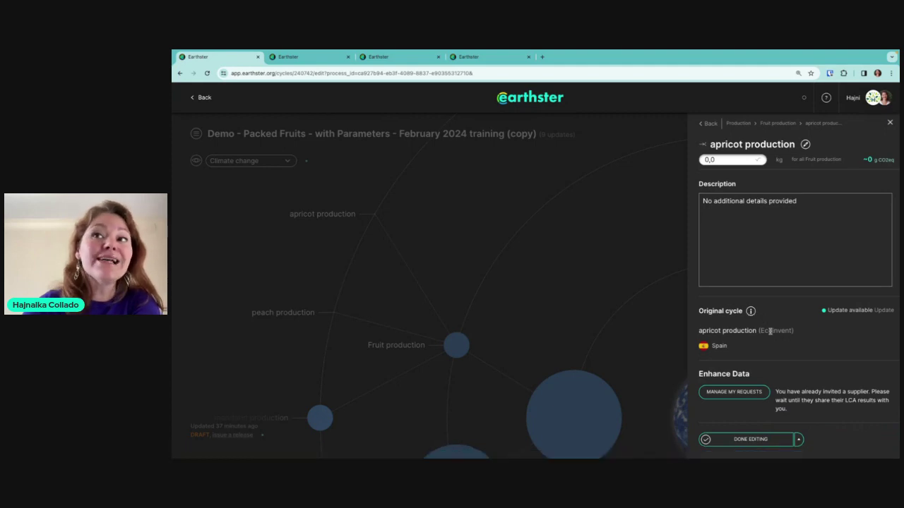
# Read the original Ecoinvent cycle documentation of apricot production through to its top processes and exchanges
pyautogui.click(750, 310)
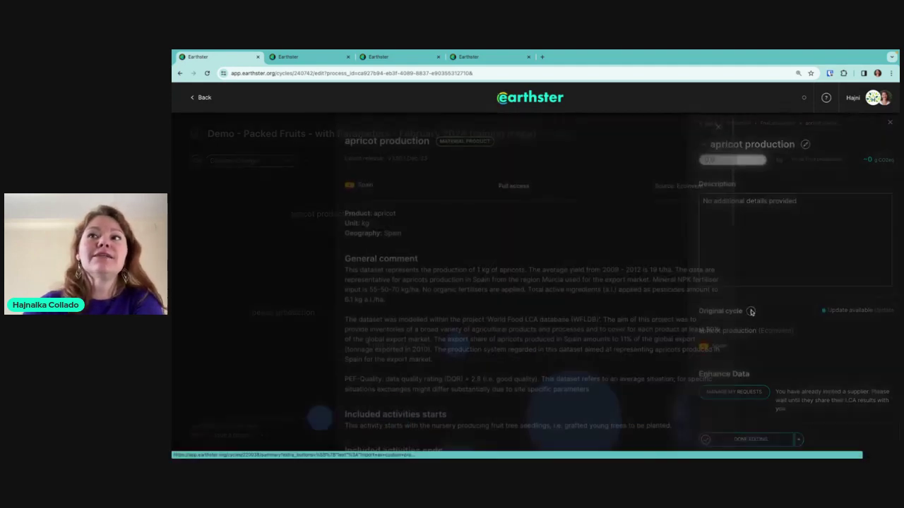
pyautogui.scroll(-5, 535, 316)
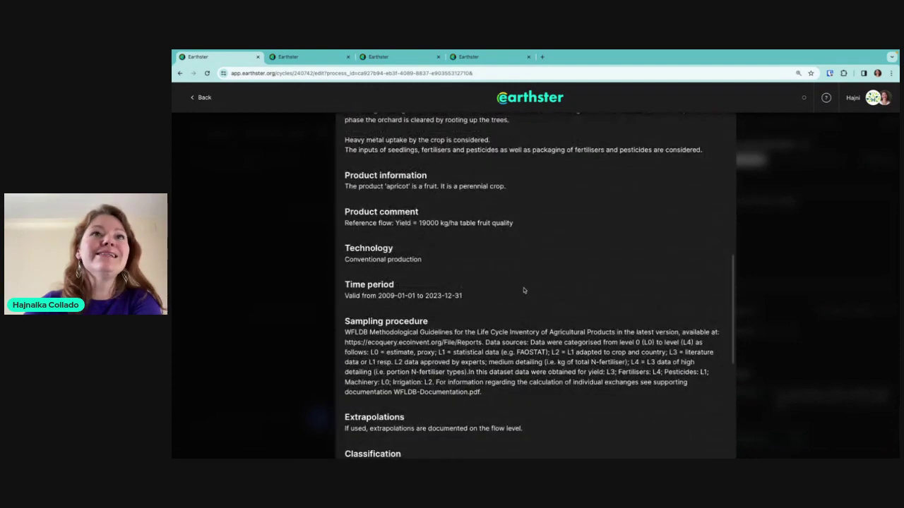
pyautogui.scroll(-5, 526, 288)
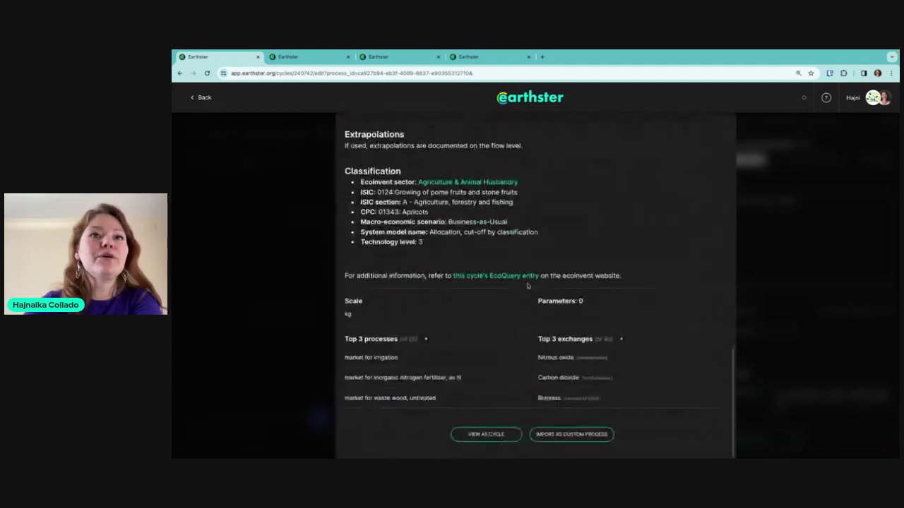
# View the apricot production dataset as a cycle and examine the processes in its Production stage
pyautogui.click(477, 435)
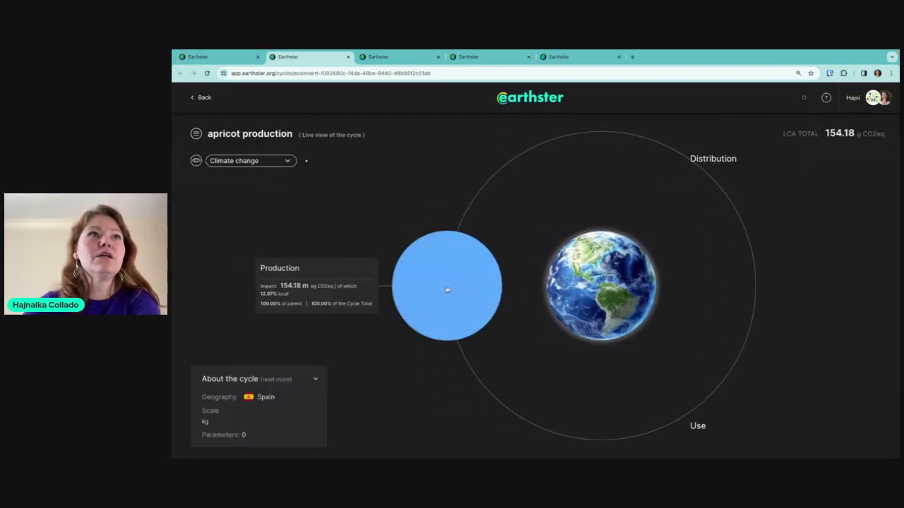
pyautogui.click(447, 289)
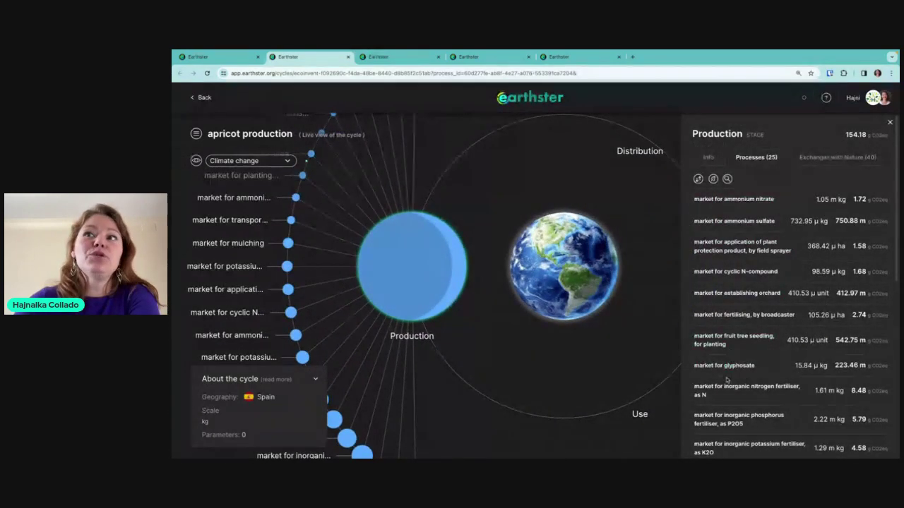
pyautogui.scroll(-4, 728, 381)
pyautogui.scroll(-1, 727, 381)
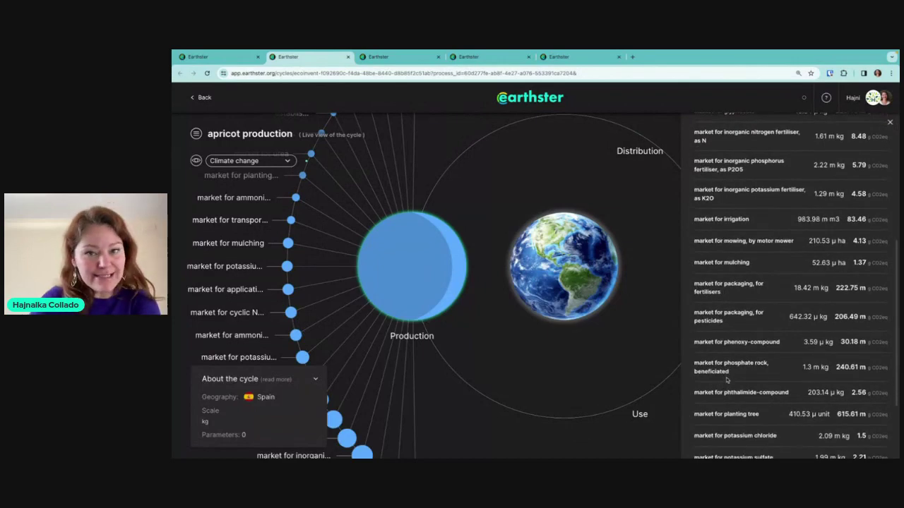
pyautogui.scroll(-5, 750, 308)
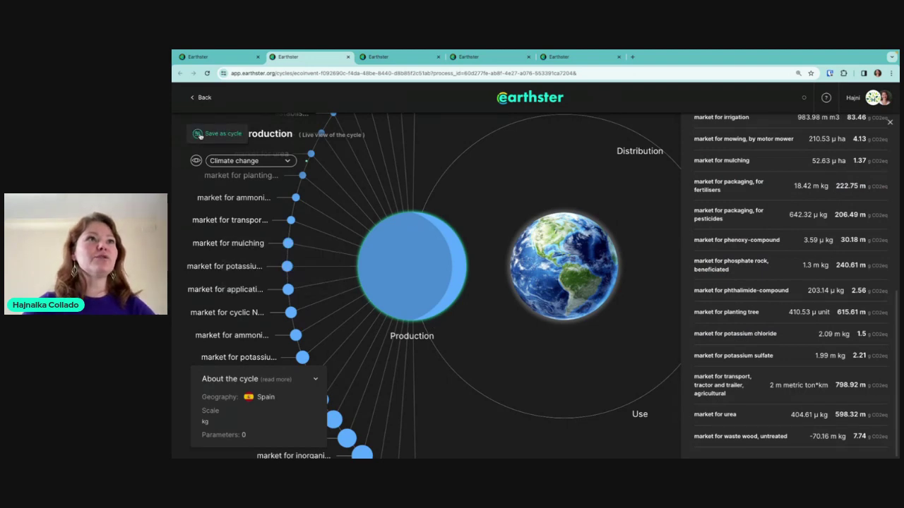
# Return to the Packed Fruits cycle and close the apricot production documentation and process details
pyautogui.click(218, 58)
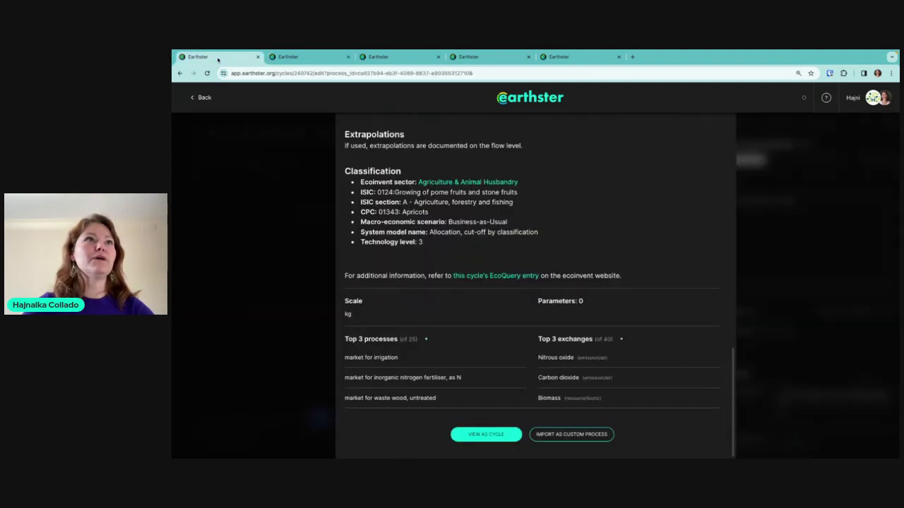
pyautogui.scroll(10, 536, 283)
pyautogui.click(718, 125)
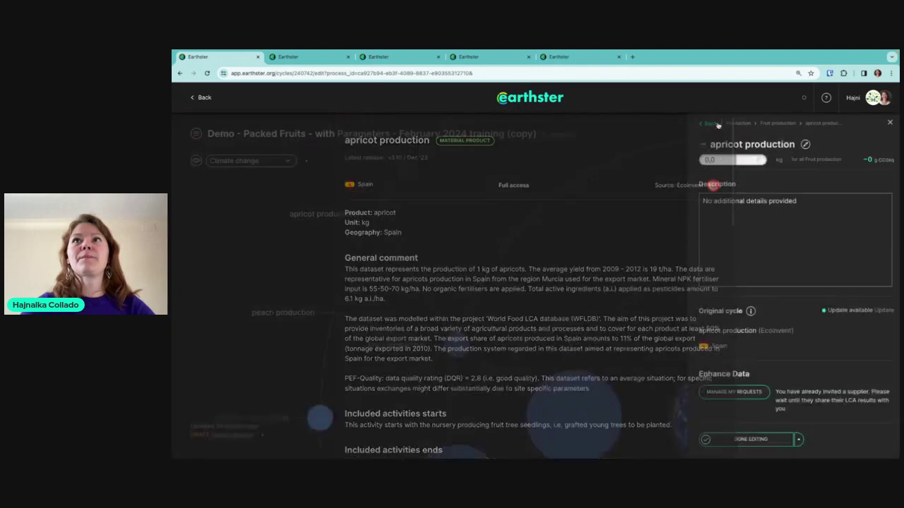
pyautogui.click(488, 208)
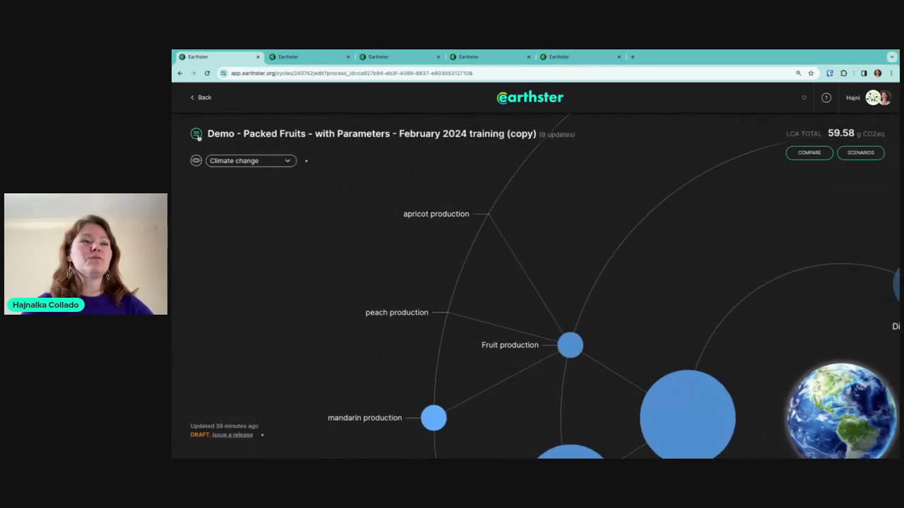
# Review the Packed Fruits cycle's data sources, expanding the Ecoinvent processes to check their update status and collapsing them again
pyautogui.click(197, 135)
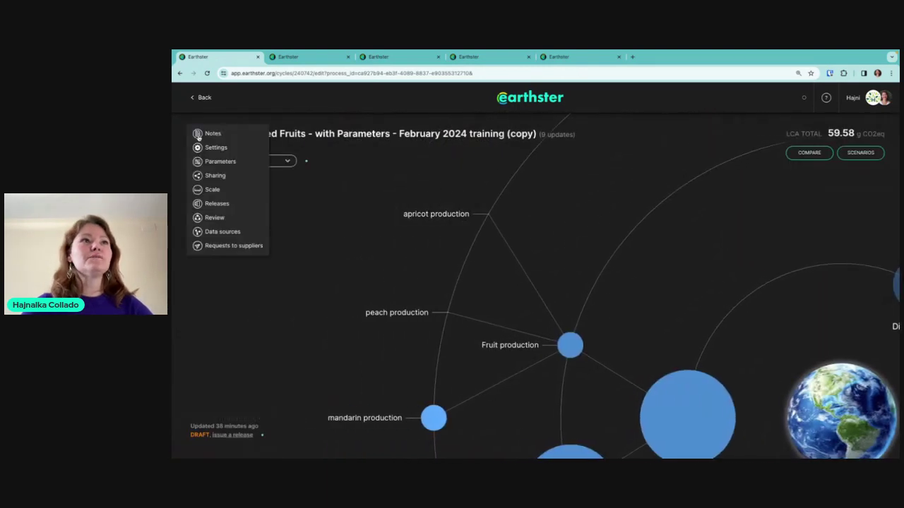
pyautogui.click(227, 235)
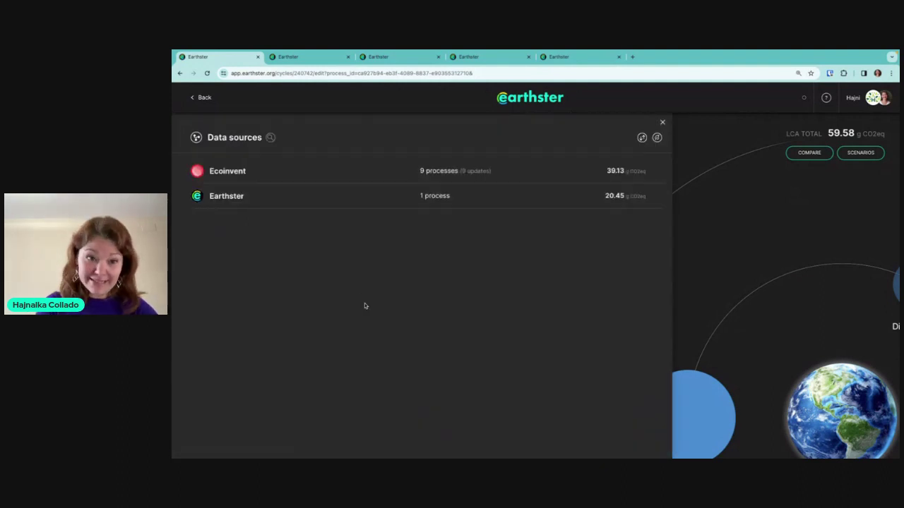
pyautogui.moveTo(406, 177)
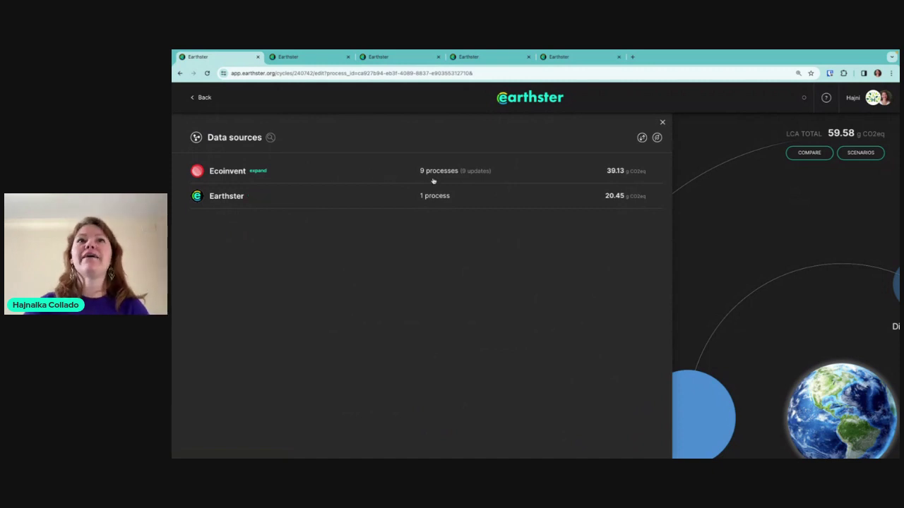
pyautogui.click(343, 177)
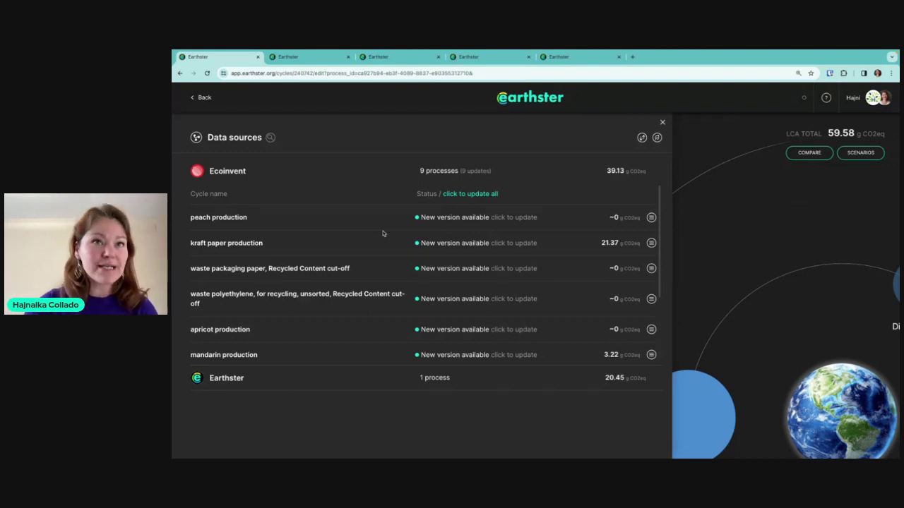
pyautogui.moveTo(521, 182)
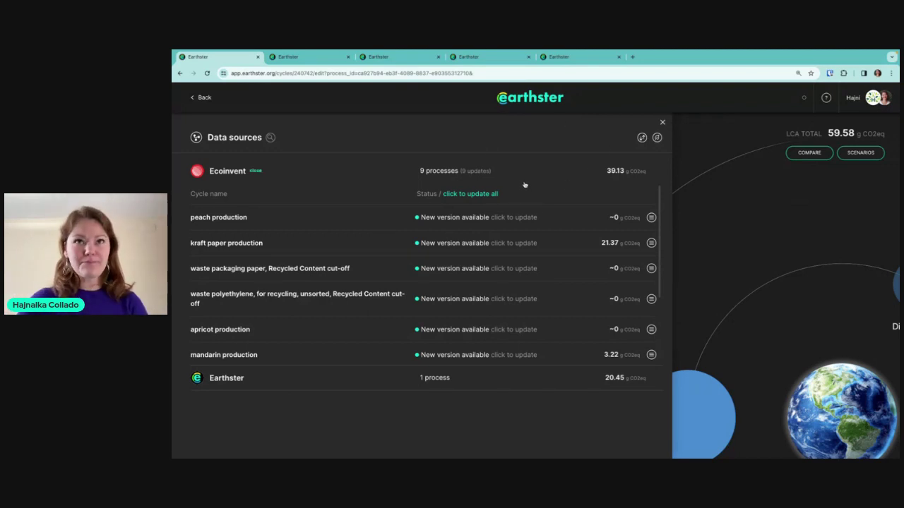
pyautogui.click(307, 177)
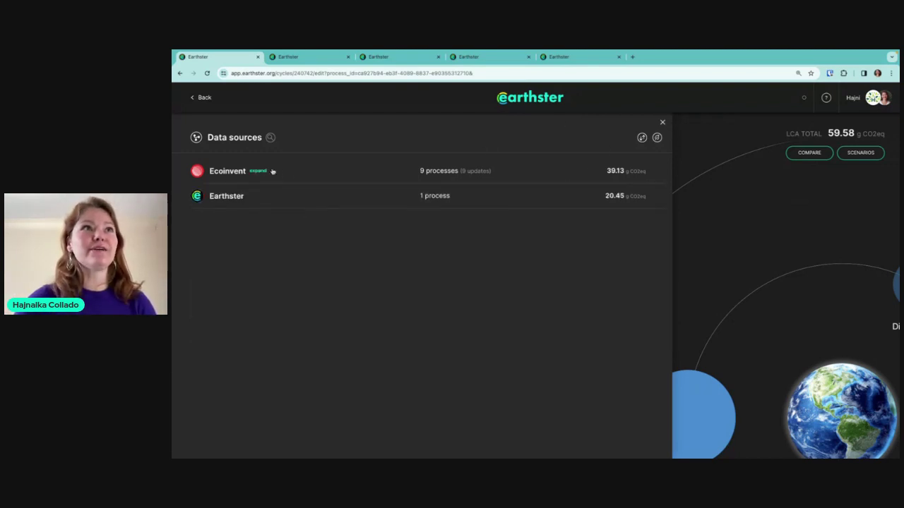
# Expand the Earthster data source and open the details of its packaging film process
pyautogui.click(286, 202)
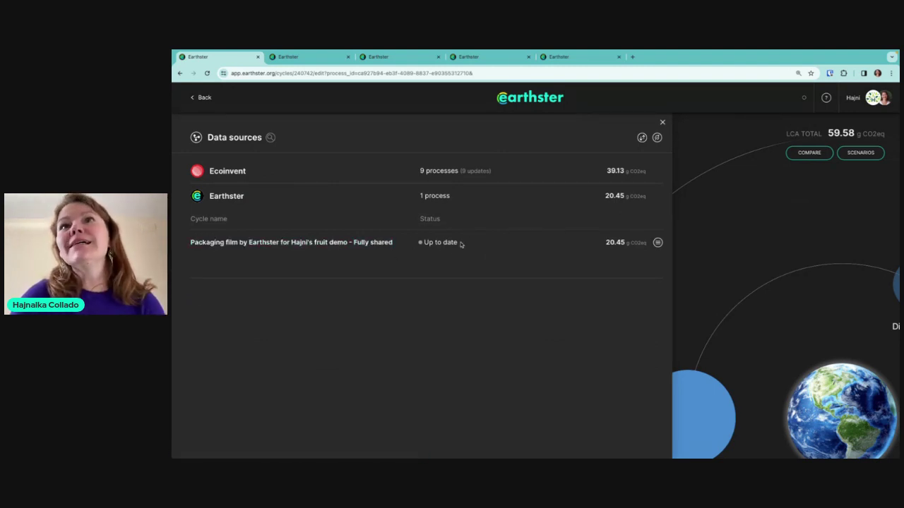
pyautogui.moveTo(657, 243)
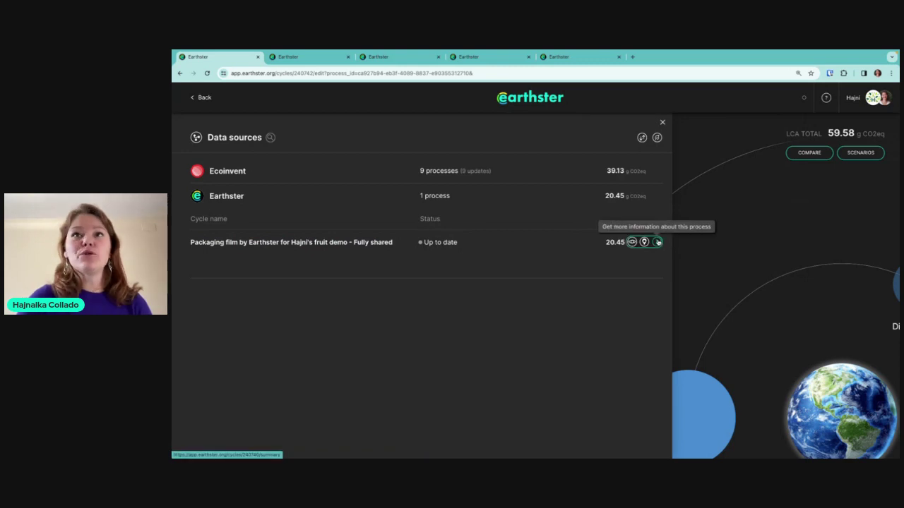
pyautogui.click(643, 243)
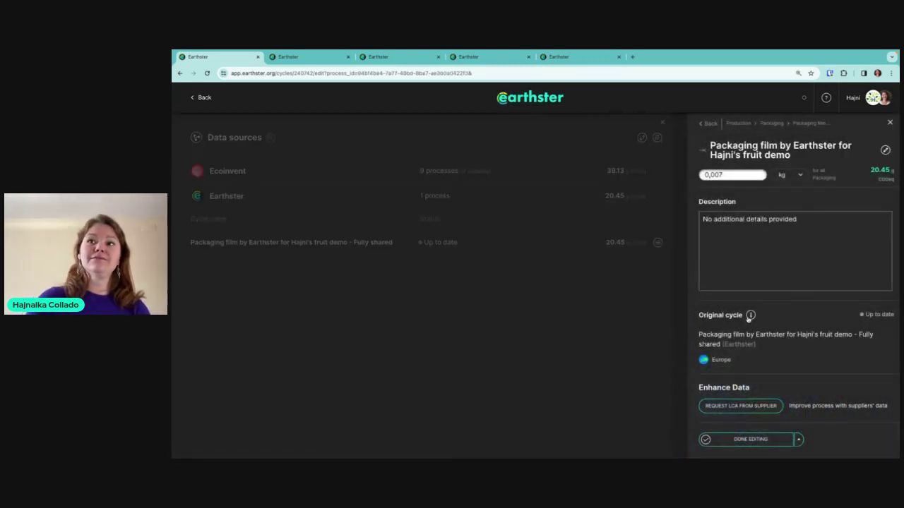
# Read the packaging film's original cycle documentation and view it as a cycle to examine the processes in its Production stage
pyautogui.click(750, 314)
pyautogui.scroll(-10, 574, 304)
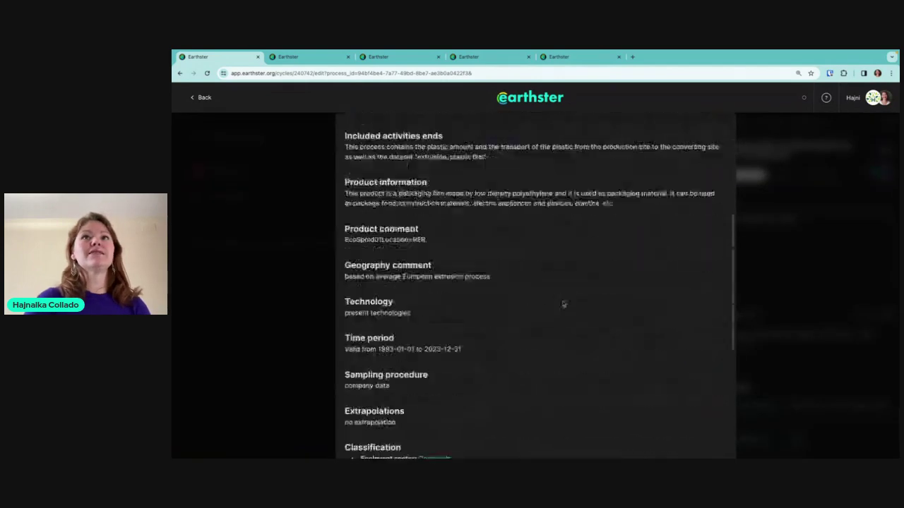
pyautogui.click(498, 437)
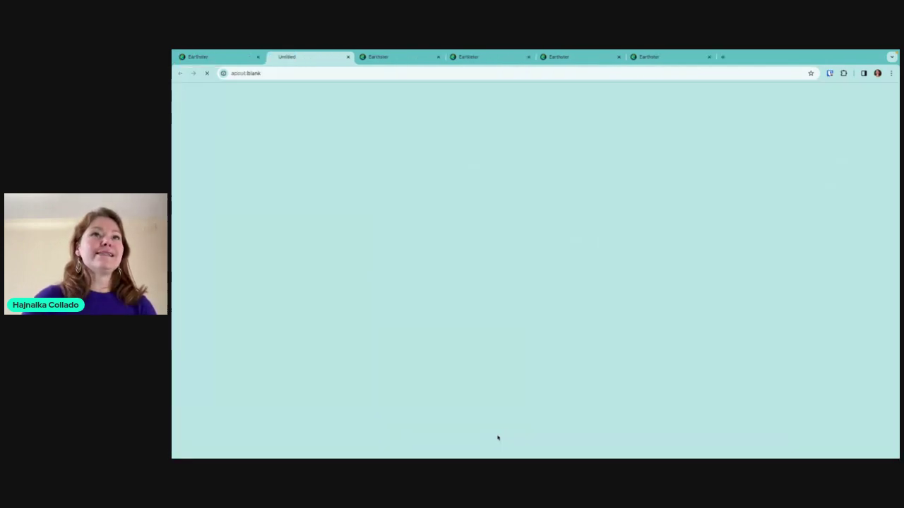
pyautogui.click(434, 288)
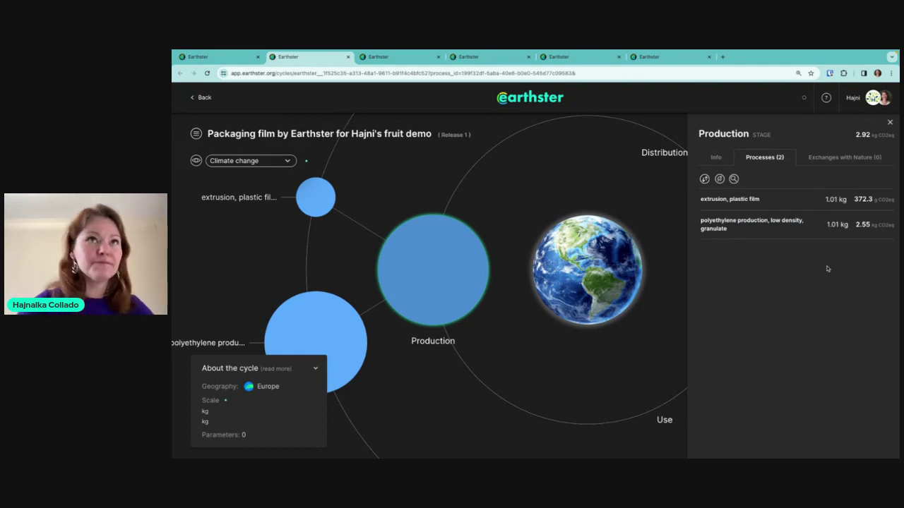
# Return to the Packed Fruits cycle and close the packaging film's documentation and process details
pyautogui.click(211, 57)
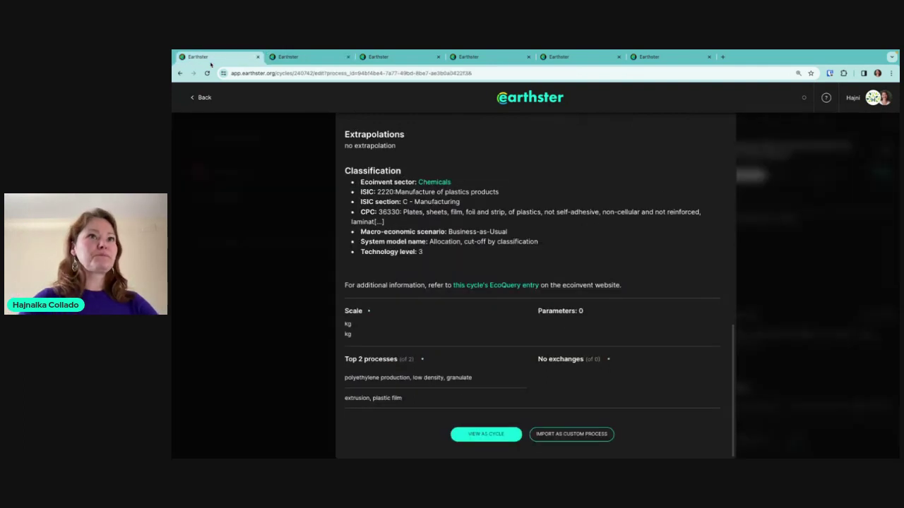
pyautogui.moveTo(733, 332); pyautogui.dragTo(732, 132)
pyautogui.click(718, 124)
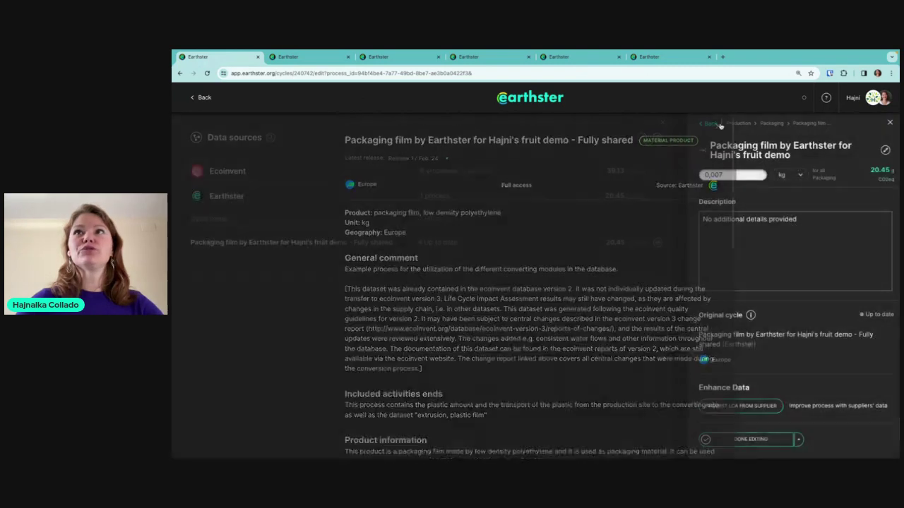
pyautogui.click(348, 281)
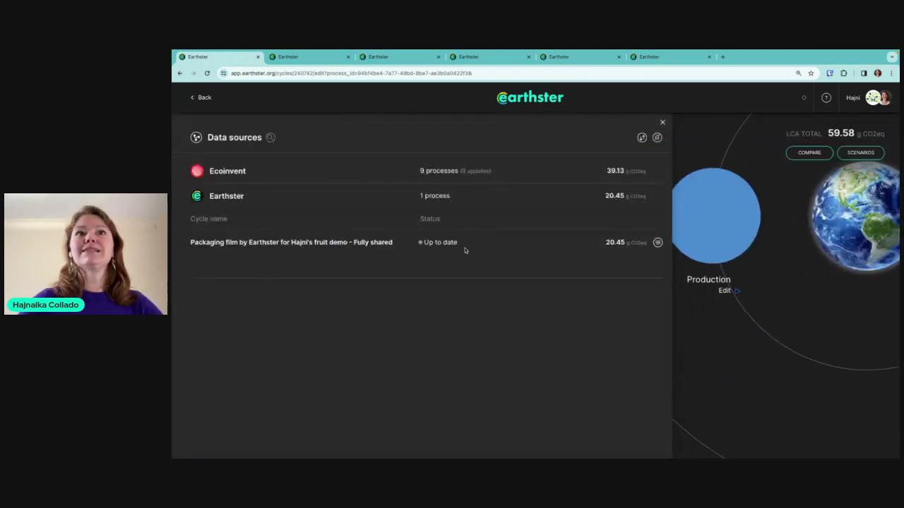
# Review the cycle's requests to suppliers, expanding Earthster to check the status of the apricot production request
pyautogui.click(197, 137)
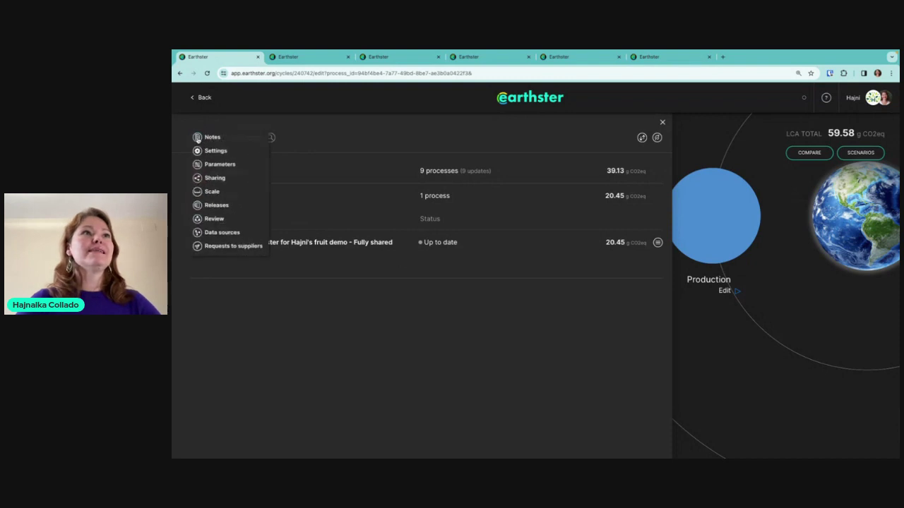
pyautogui.click(224, 251)
pyautogui.click(294, 175)
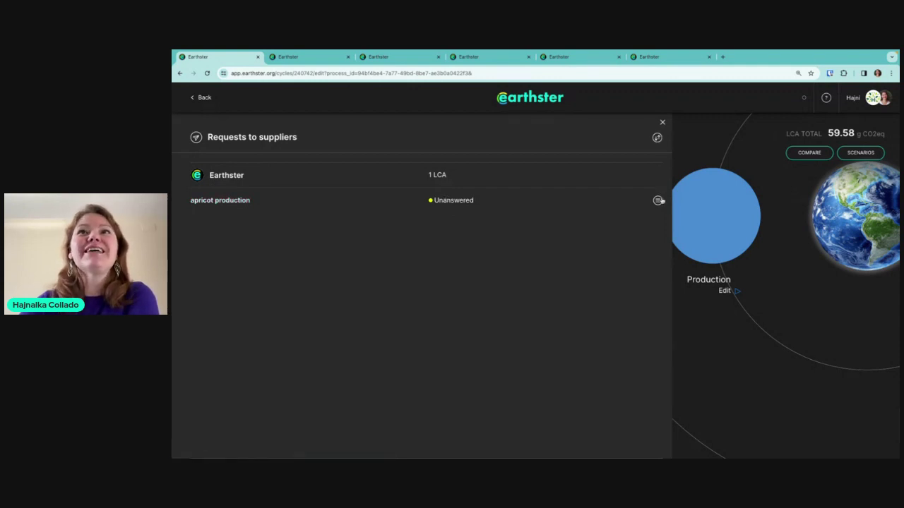
pyautogui.moveTo(657, 201)
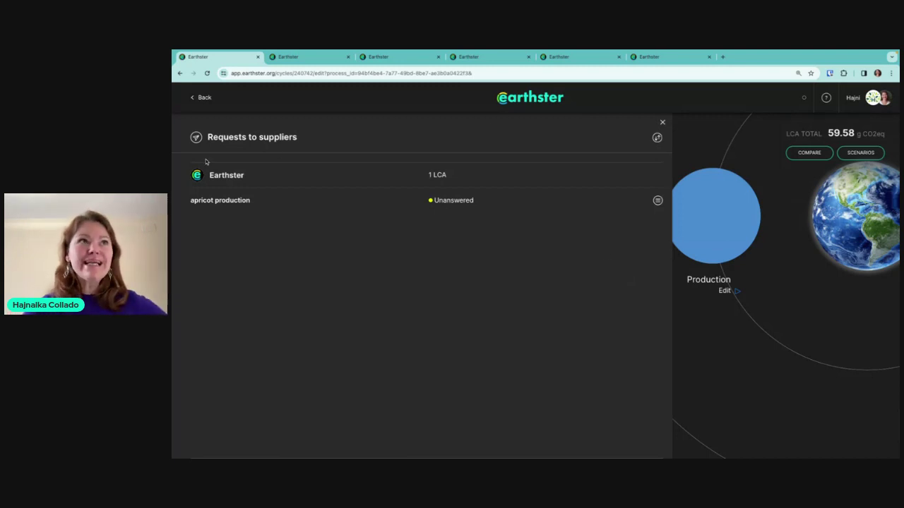
# Review the Ecoinvent processes in the cycle's data sources and update all of them to their new versions
pyautogui.click(196, 137)
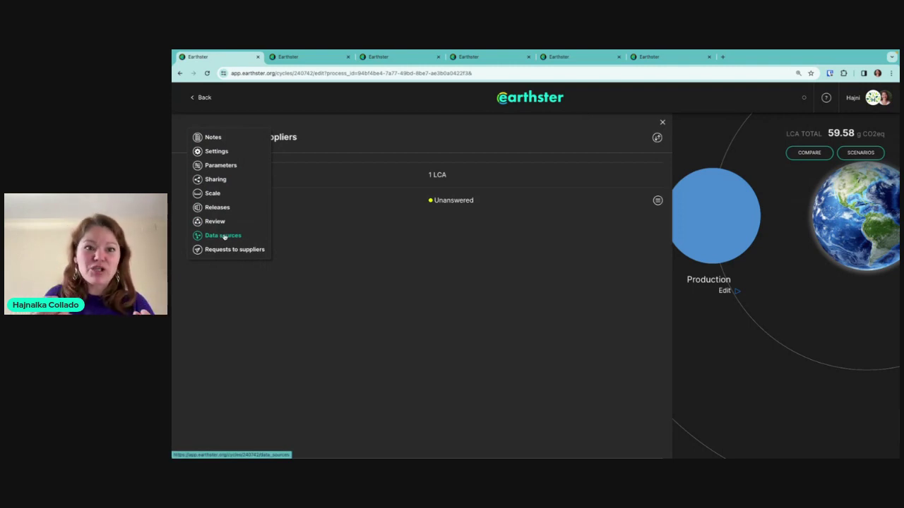
pyautogui.click(223, 235)
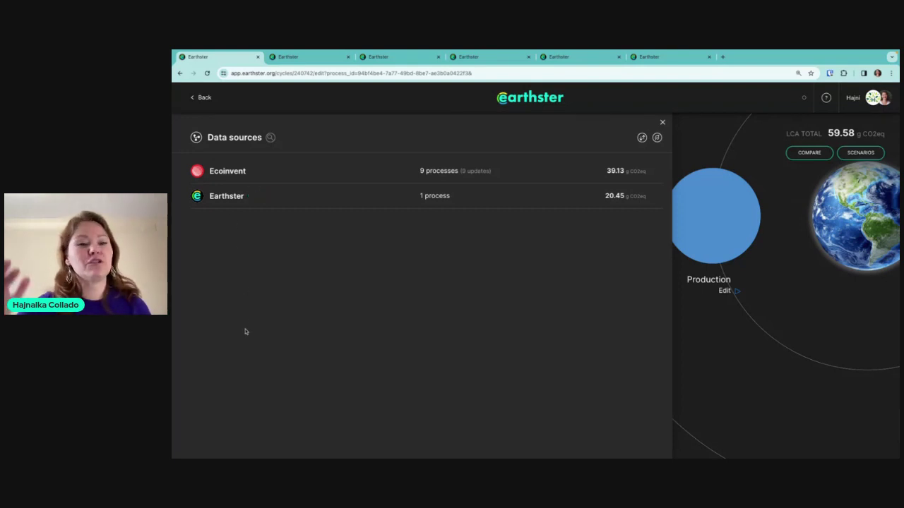
pyautogui.click(300, 198)
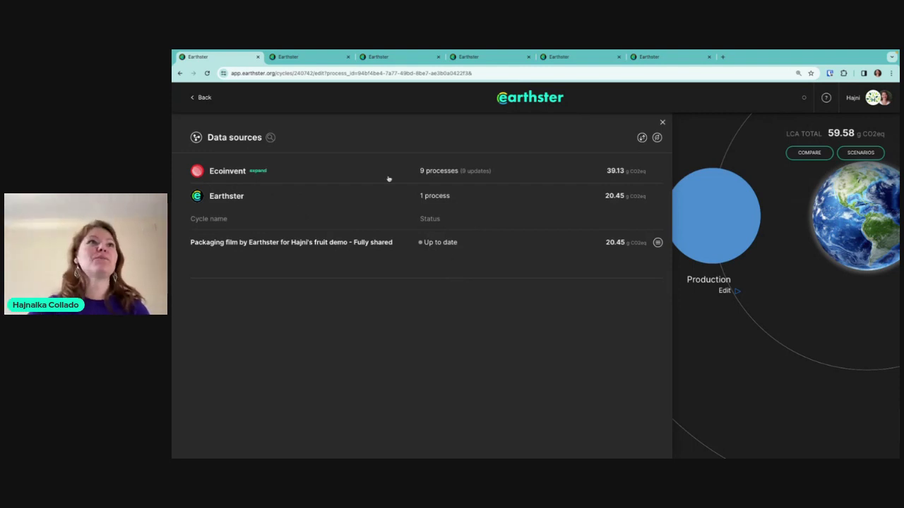
pyautogui.click(337, 171)
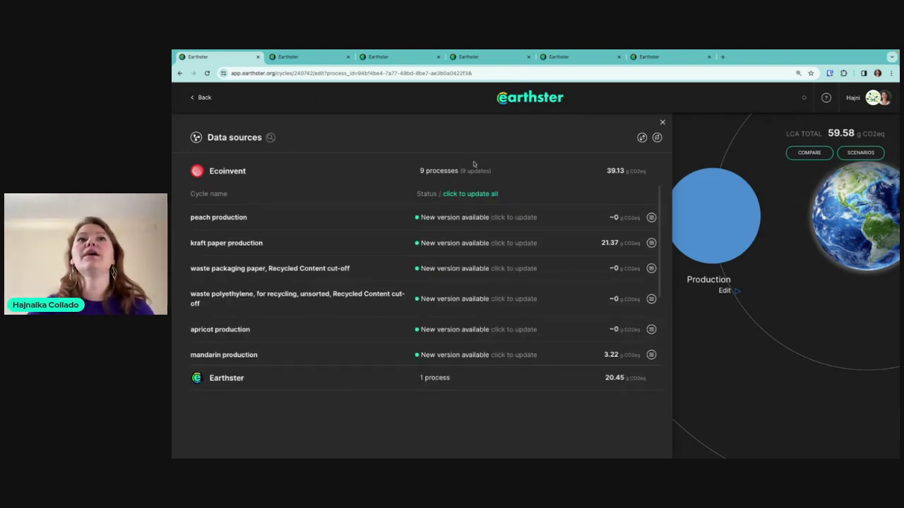
pyautogui.scroll(-1, 462, 279)
pyautogui.scroll(-3, 462, 279)
pyautogui.scroll(3, 463, 279)
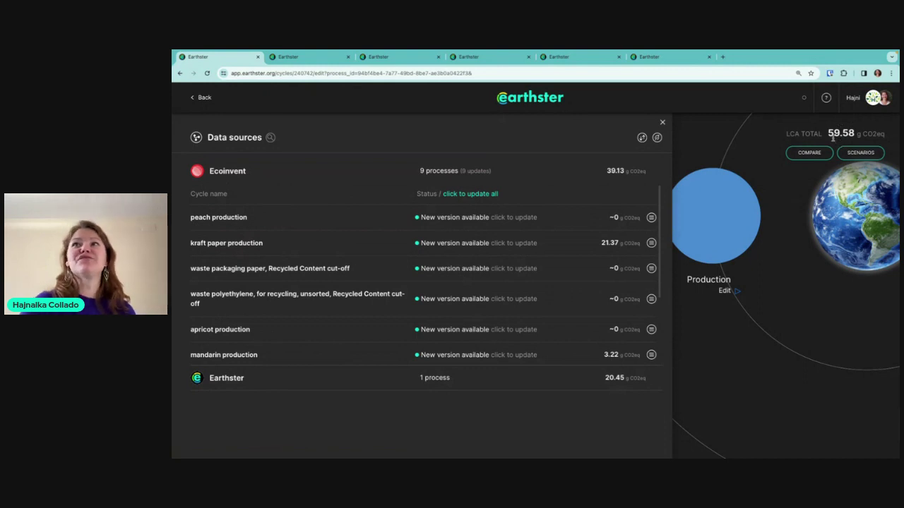
pyautogui.click(456, 196)
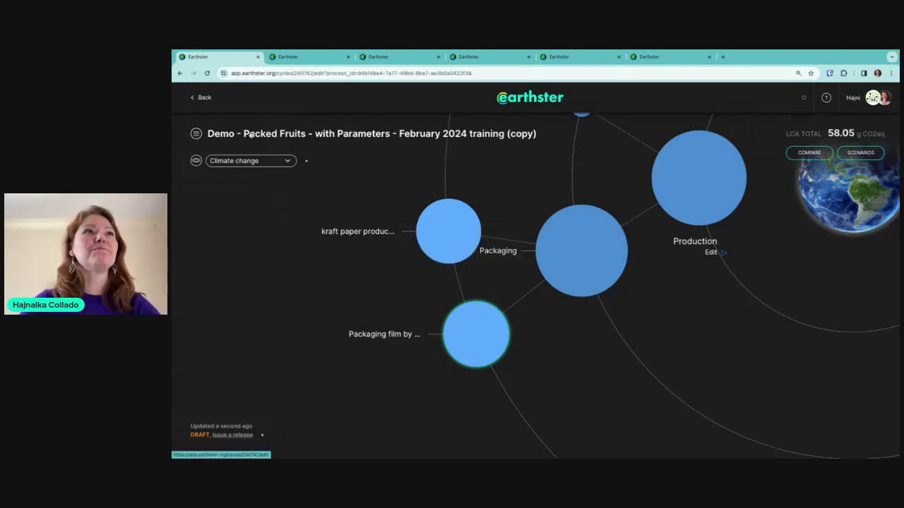
# Check the status of the updated Ecoinvent processes and the Earthster process in the data sources, and close the overview
pyautogui.click(196, 133)
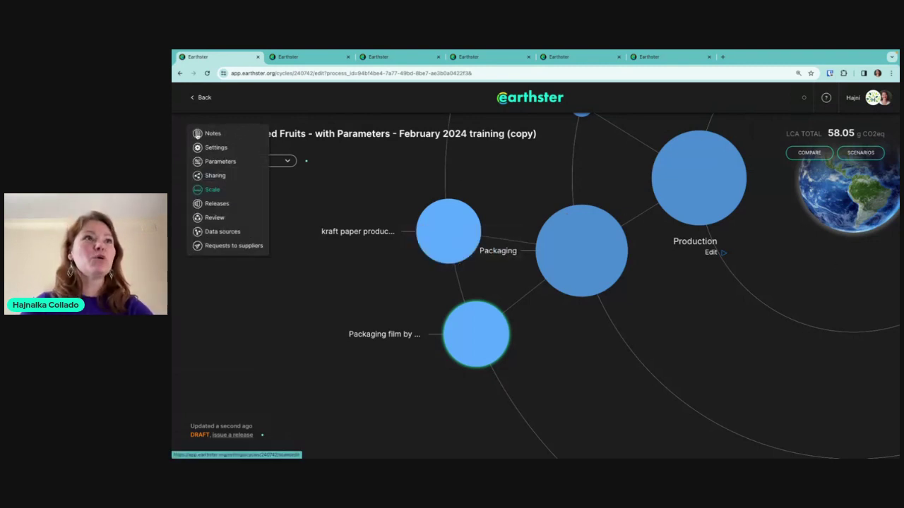
pyautogui.click(215, 230)
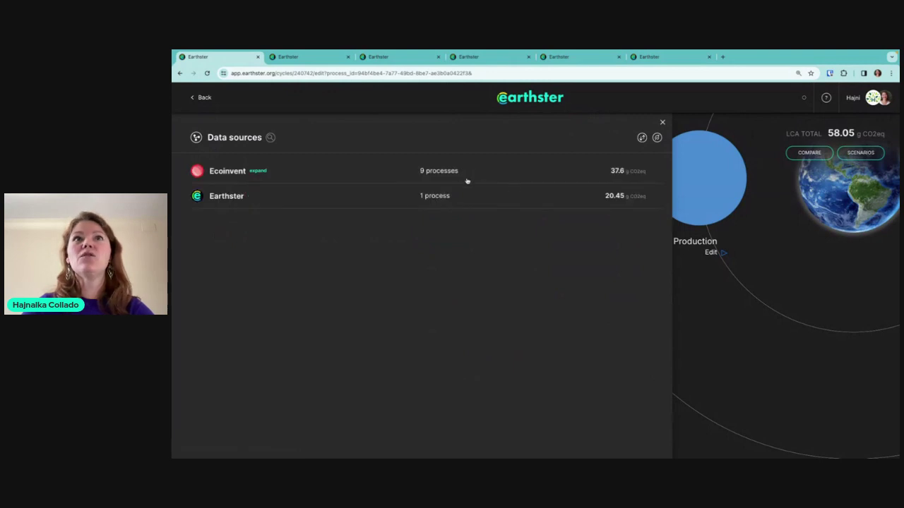
pyautogui.click(364, 176)
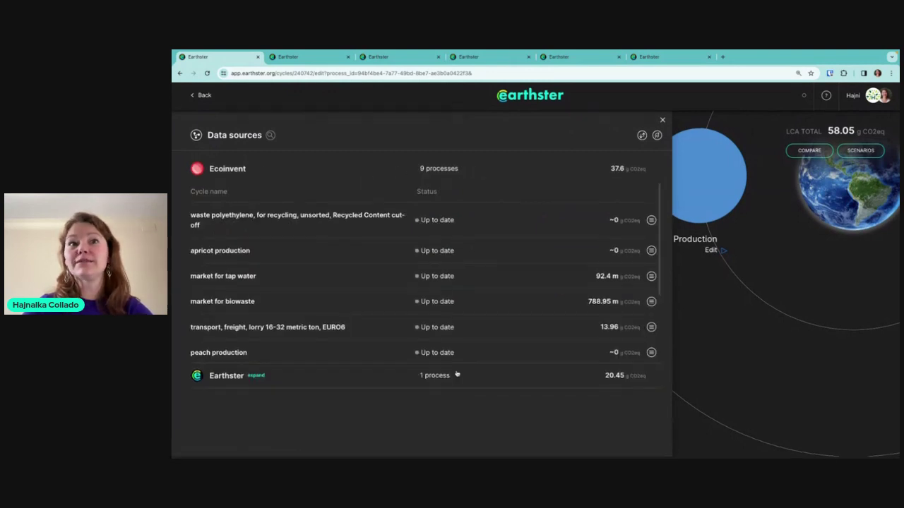
pyautogui.click(357, 374)
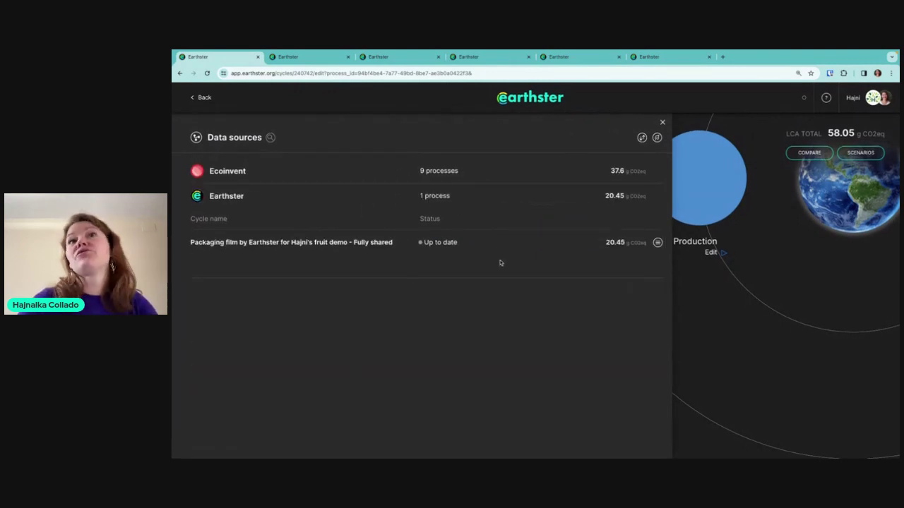
pyautogui.click(373, 176)
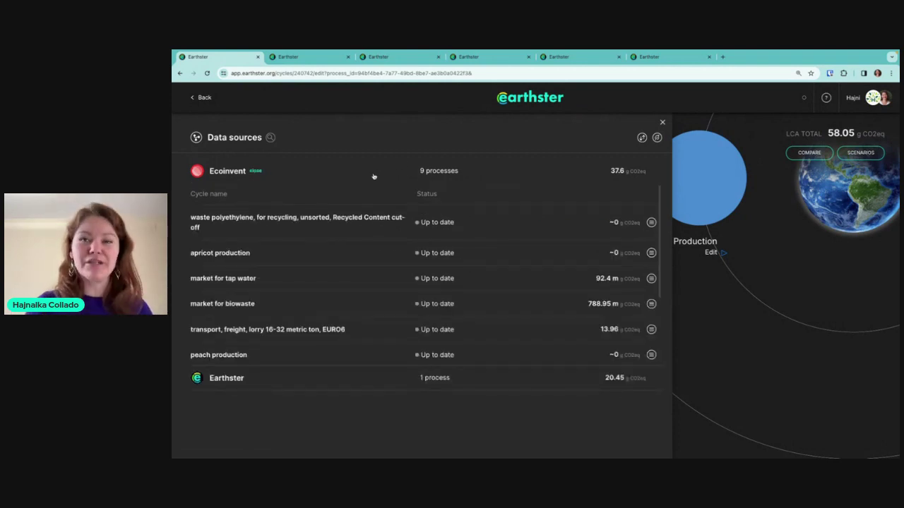
pyautogui.click(662, 122)
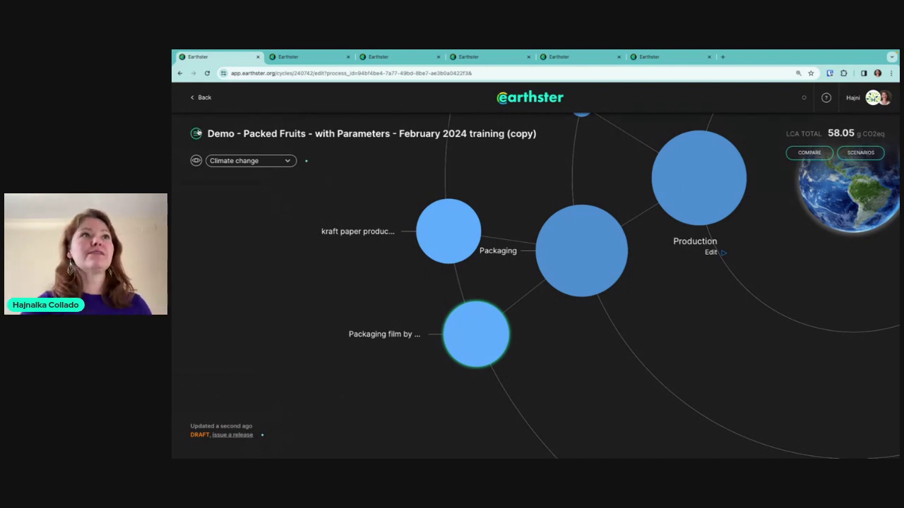
# Reopen the data sources to recheck the Earthster packaging film's status, and close them again
pyautogui.click(196, 134)
pyautogui.click(213, 233)
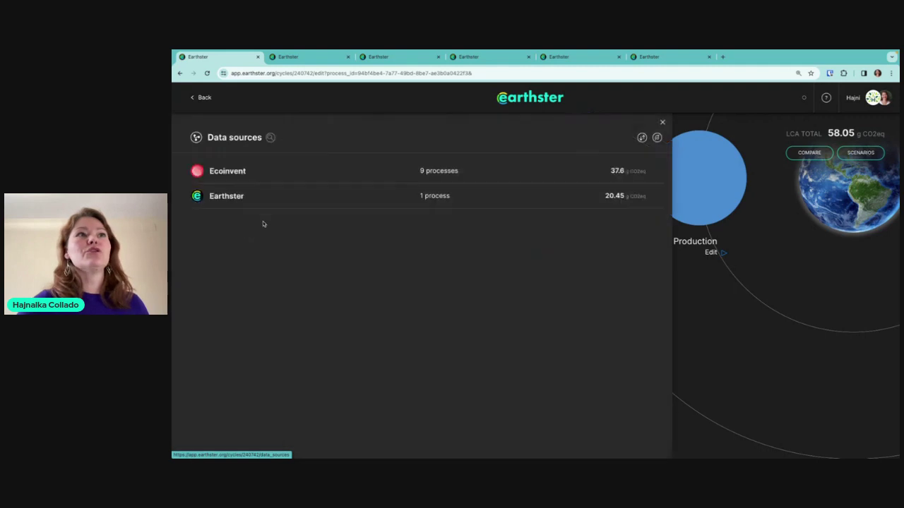
pyautogui.click(277, 202)
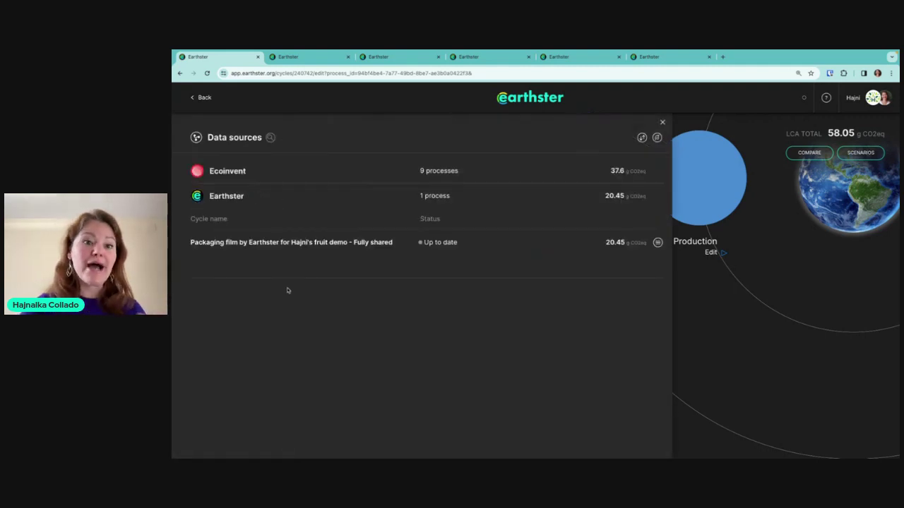
pyautogui.click(661, 125)
# Add the Wine from Spain process to the Production stage, choosing it from My own cycles without a search keyword
pyautogui.click(704, 177)
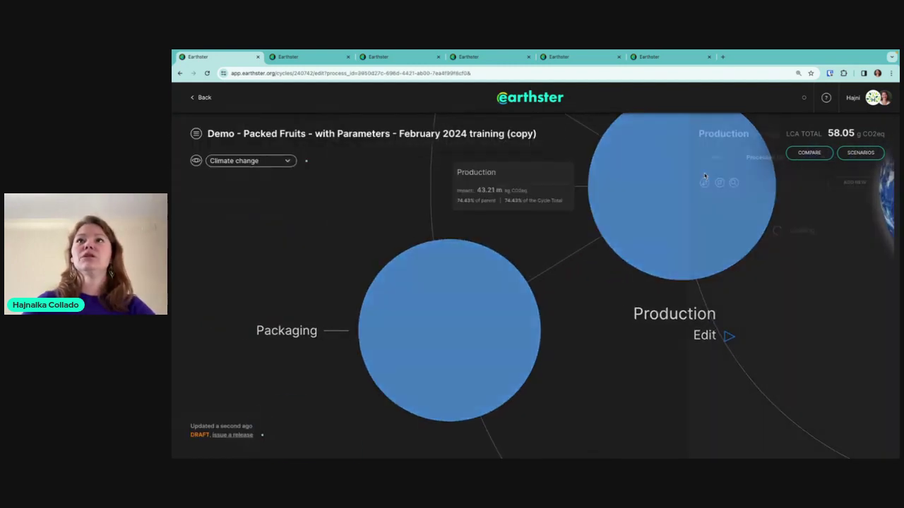
pyautogui.click(842, 181)
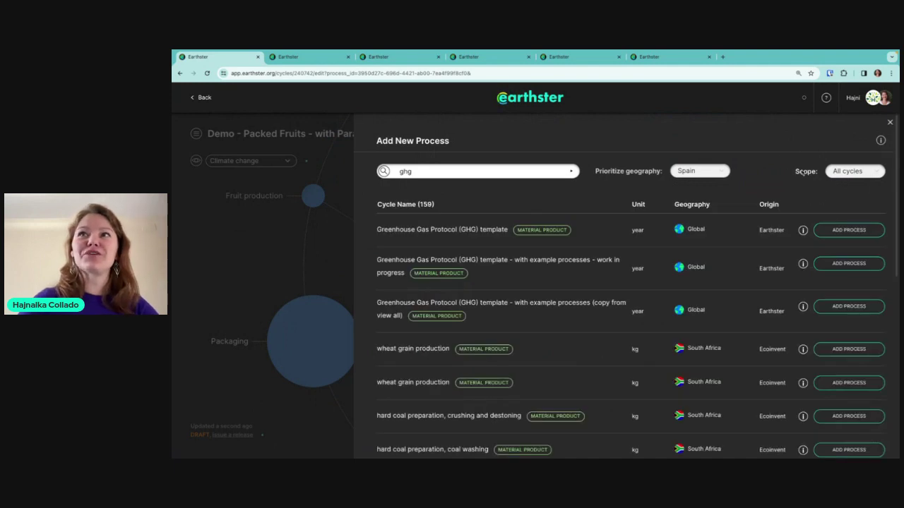
pyautogui.click(852, 173)
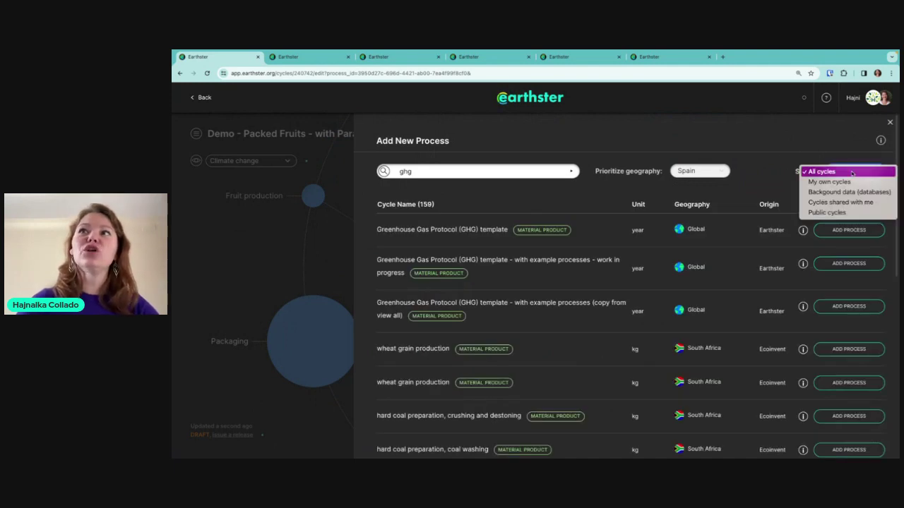
pyautogui.click(815, 182)
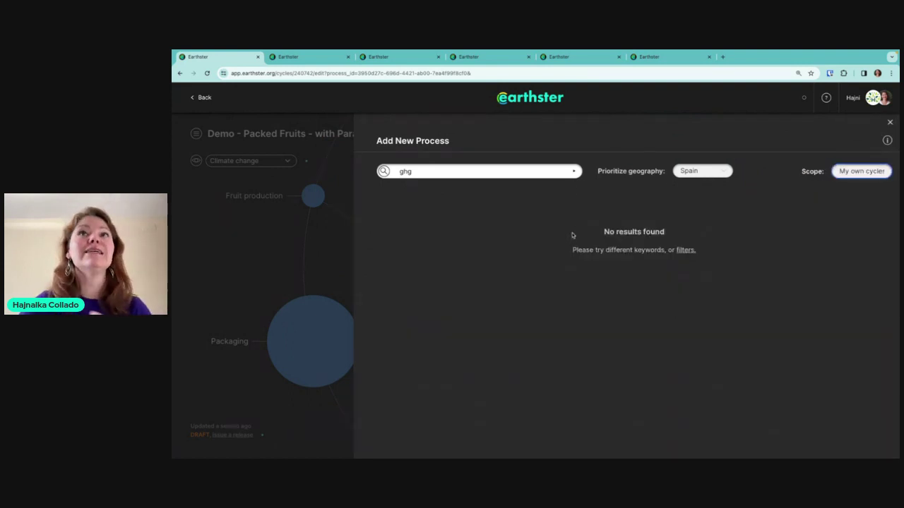
pyautogui.click(527, 171)
pyautogui.press('BackSpace')
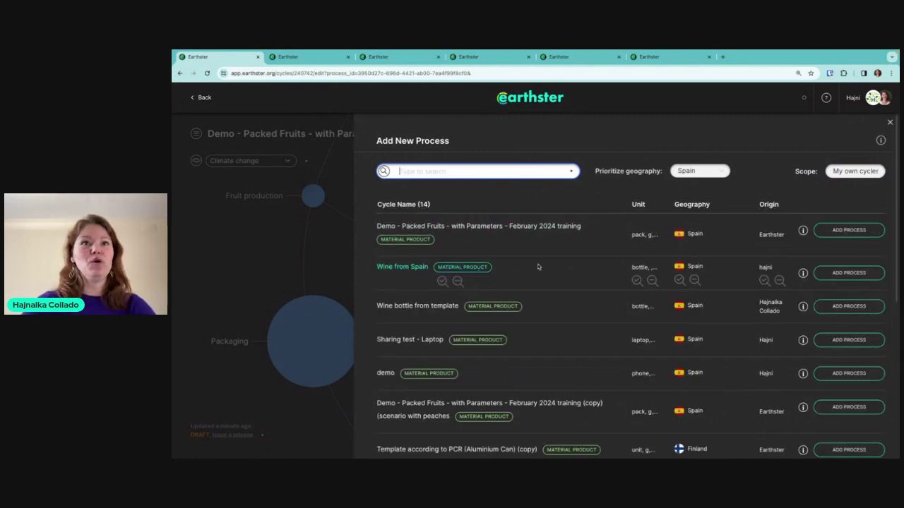
pyautogui.click(842, 274)
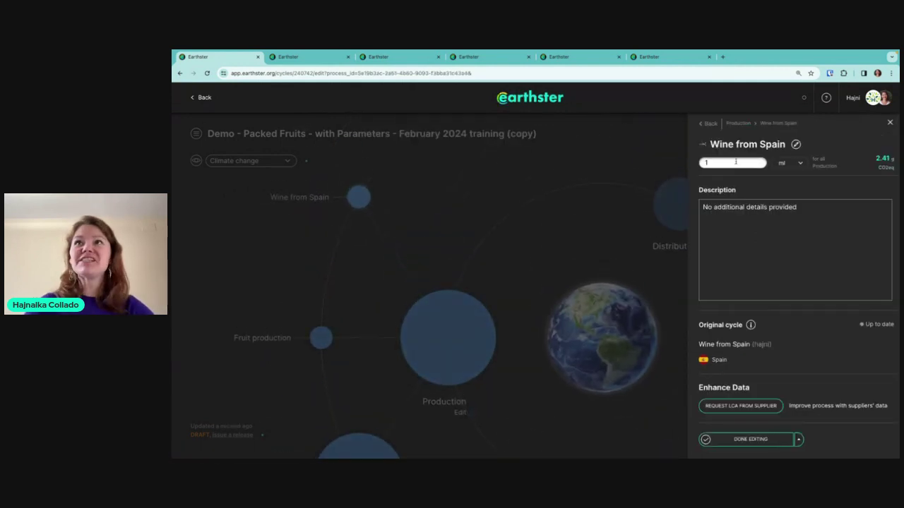
# Set the unit of the Wine from Spain process to bottle and return to the Production stage's process list
pyautogui.click(784, 167)
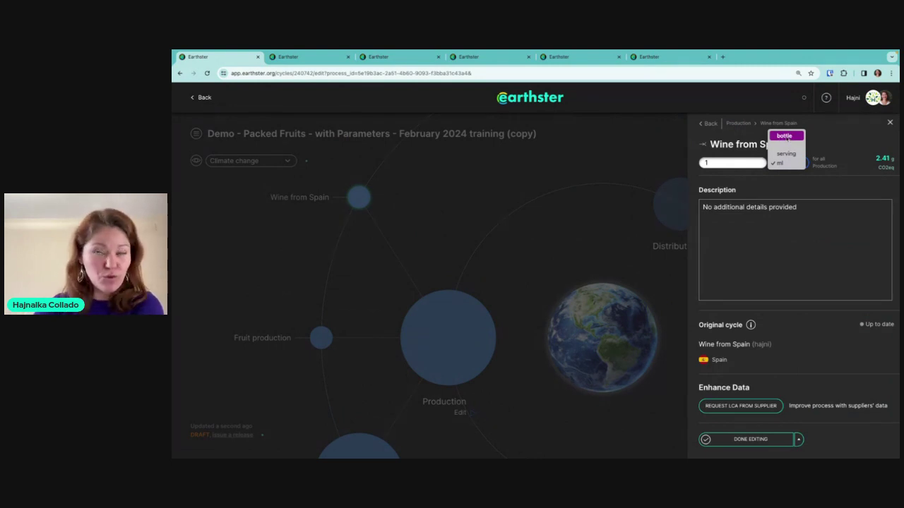
pyautogui.click(785, 137)
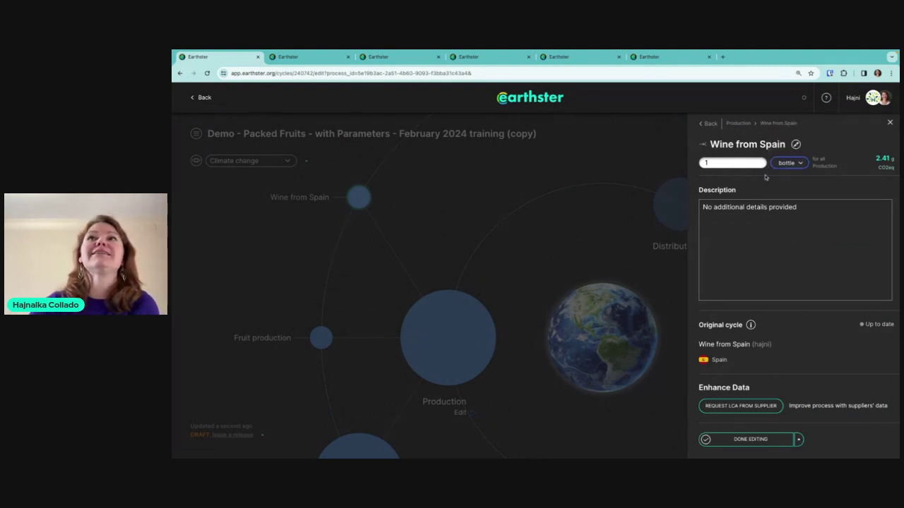
pyautogui.click(800, 165)
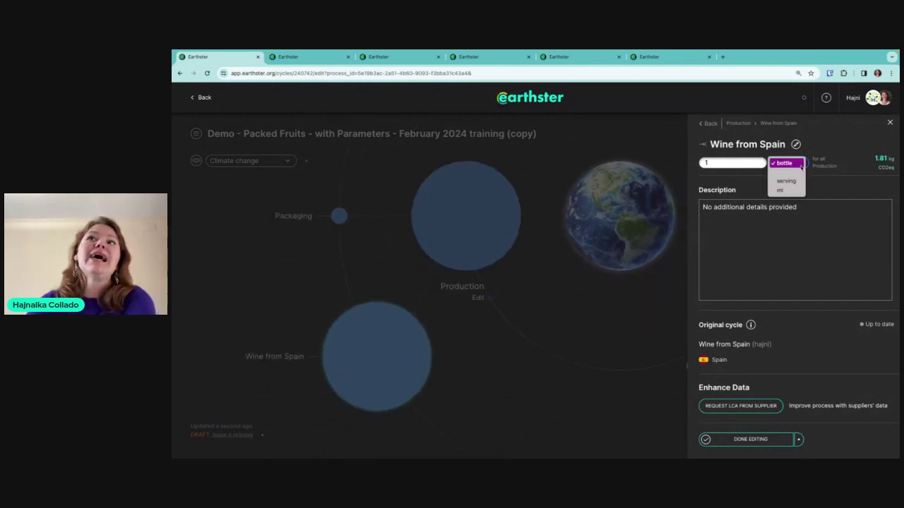
pyautogui.click(827, 183)
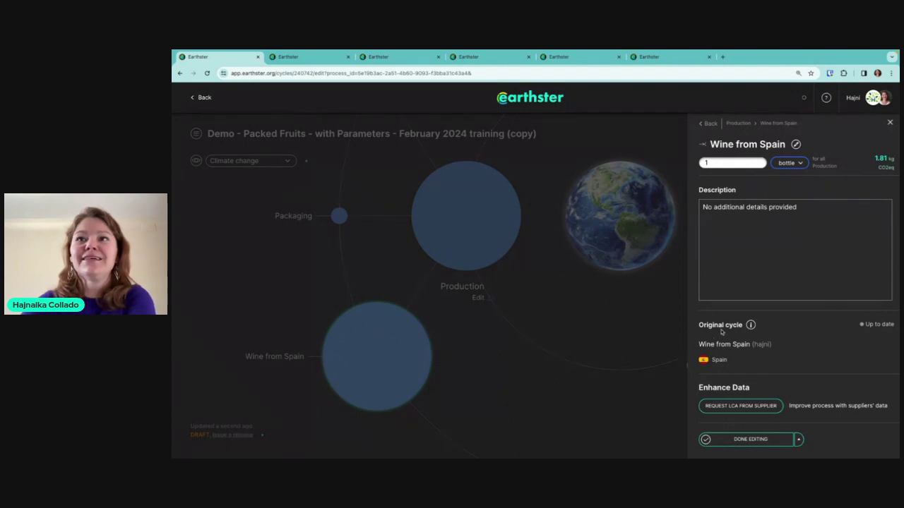
pyautogui.click(740, 124)
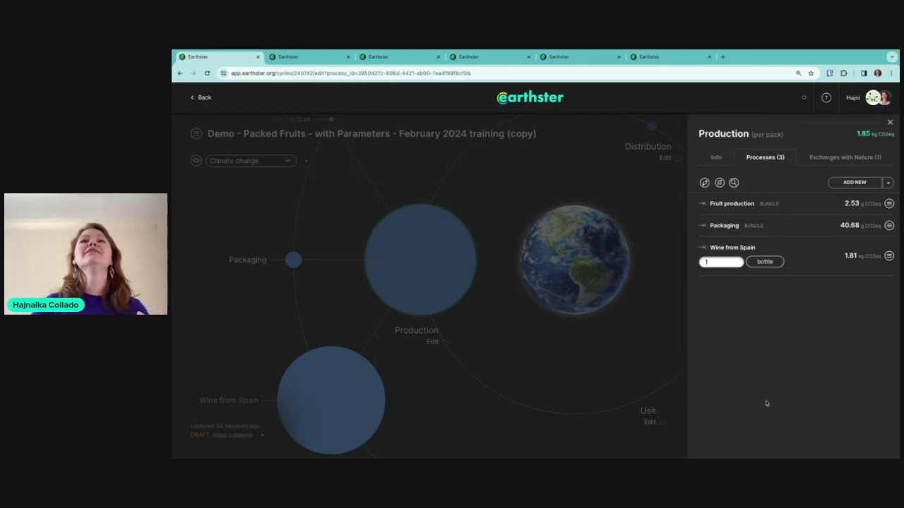
# Check the status of Wine from Spain under the account's own entry in the data sources, and close the overview
pyautogui.click(195, 134)
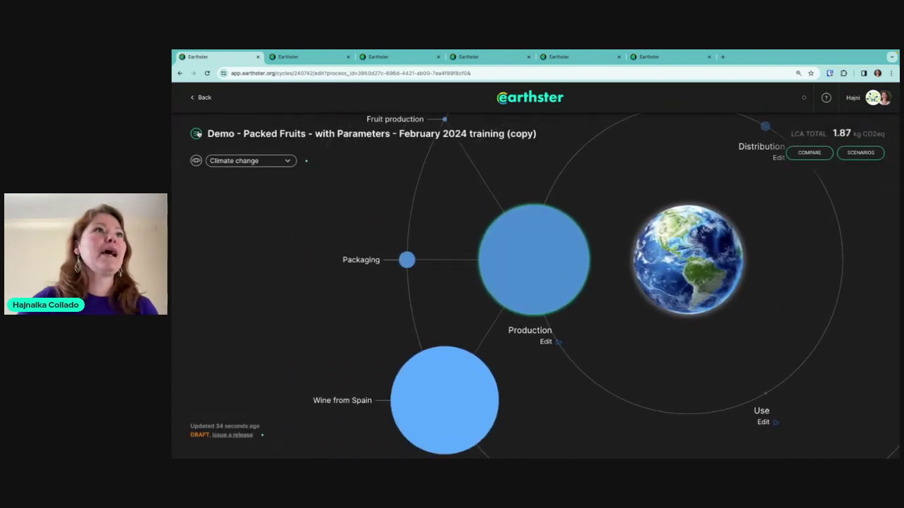
pyautogui.click(229, 233)
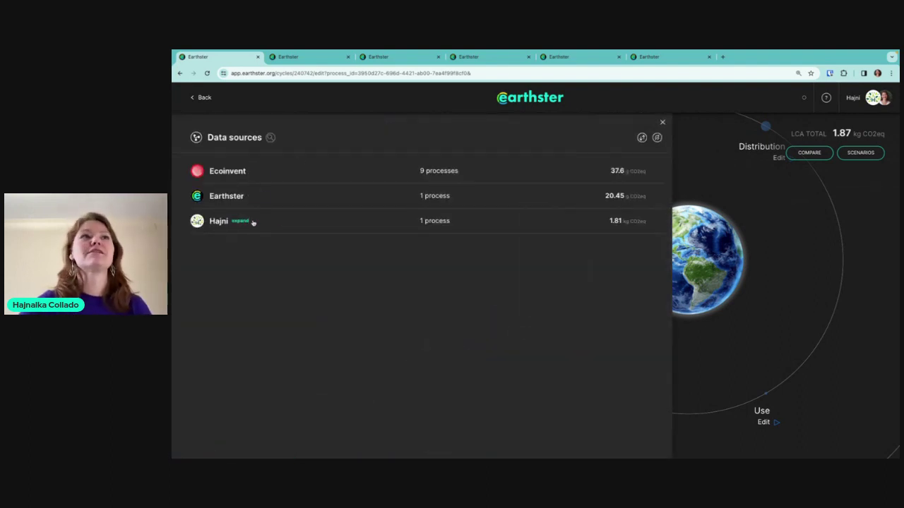
pyautogui.click(243, 222)
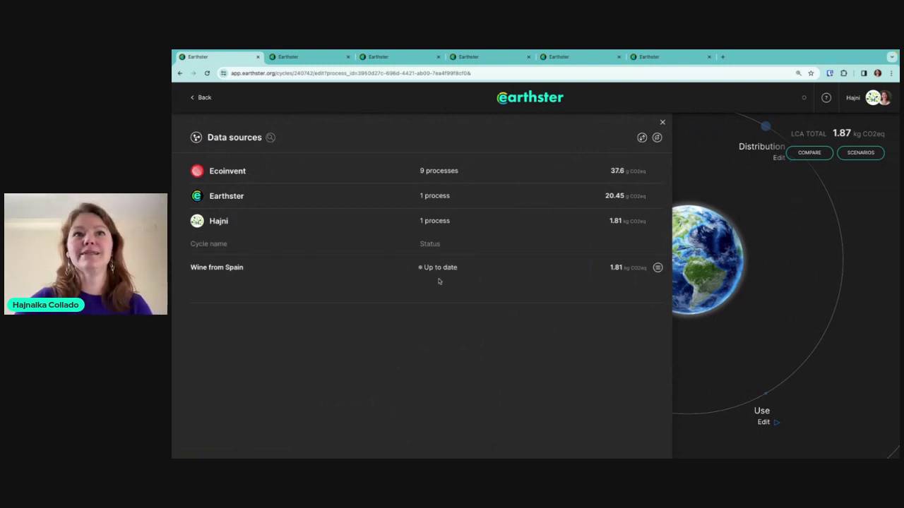
pyautogui.click(244, 222)
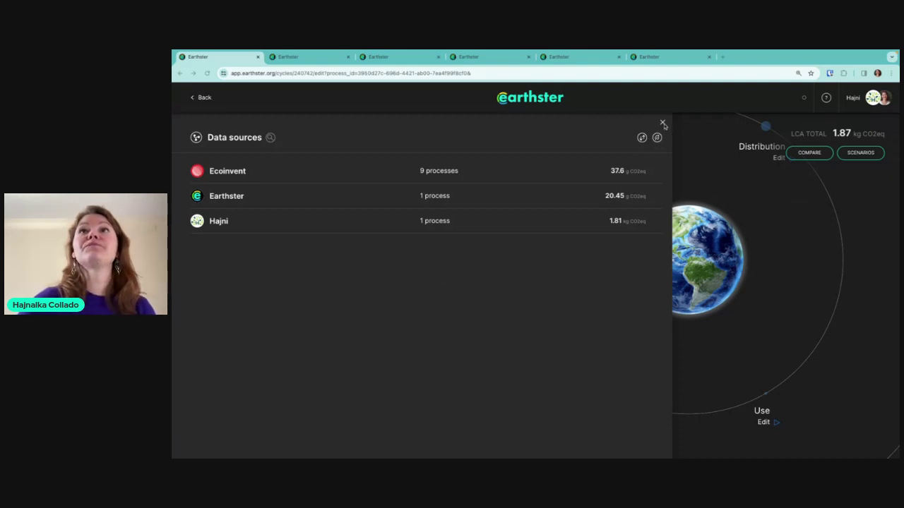
pyautogui.click(663, 124)
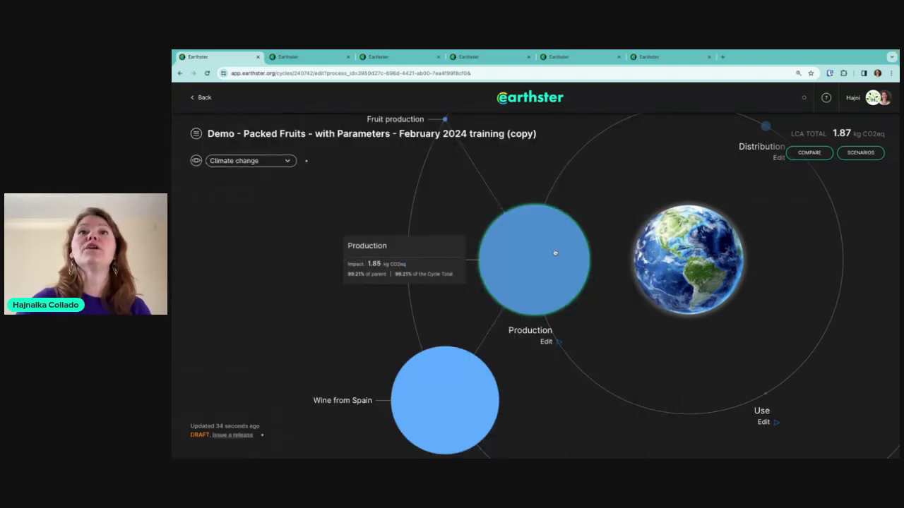
# Browse new processes for the Production stage with the scope set to Background data (databases), followed by Cycles shared with me
pyautogui.scroll(3, 555, 253)
pyautogui.click(555, 252)
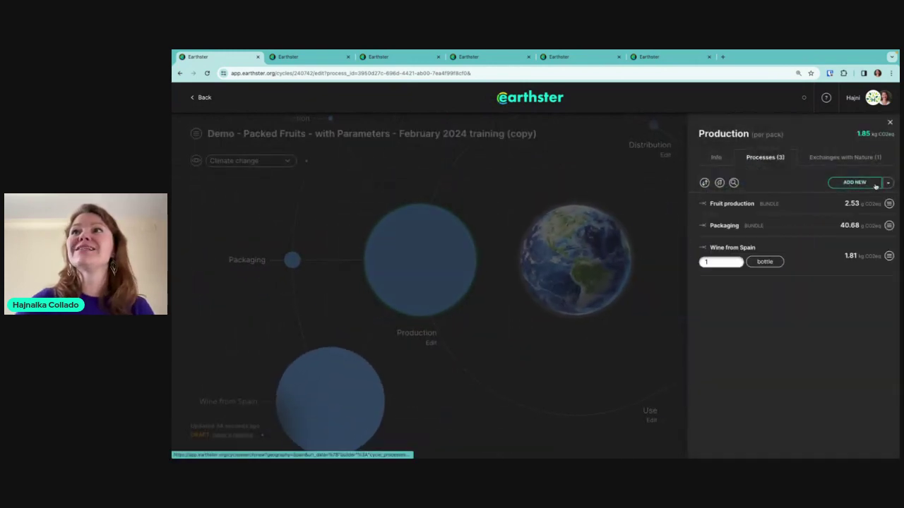
pyautogui.click(858, 183)
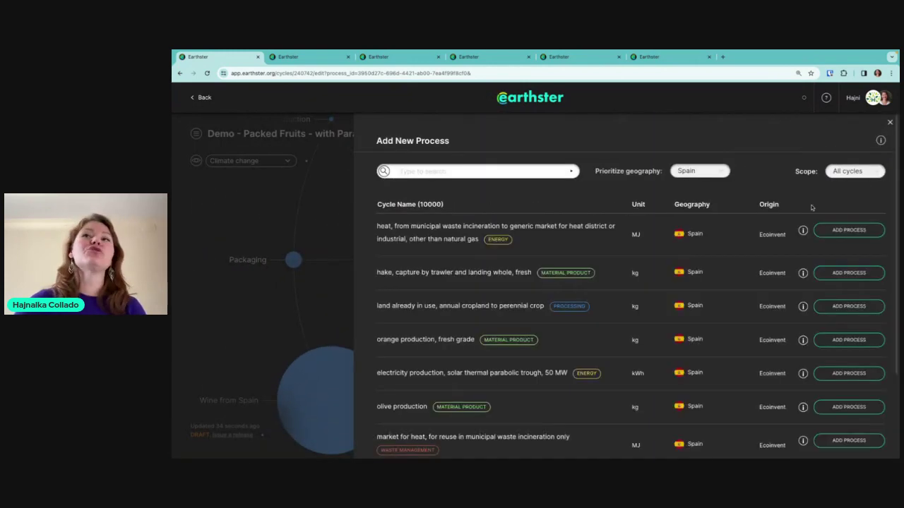
pyautogui.click(848, 173)
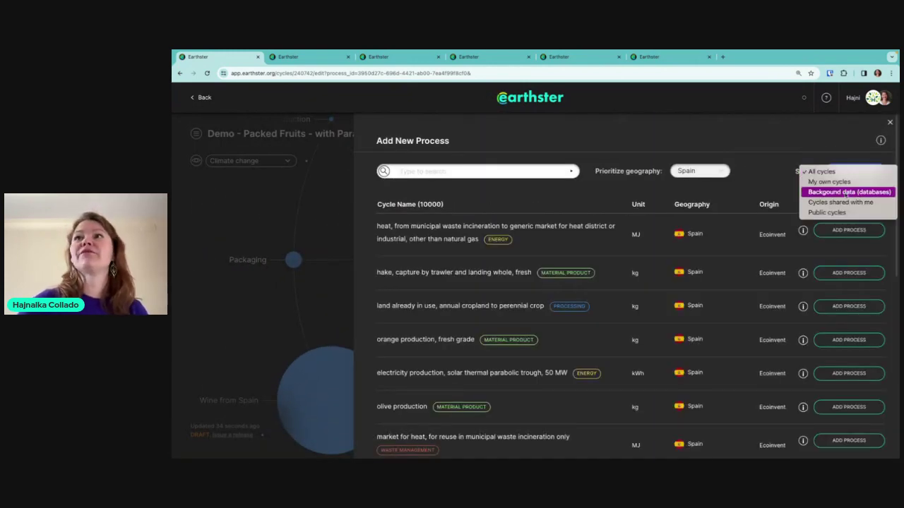
pyautogui.click(842, 194)
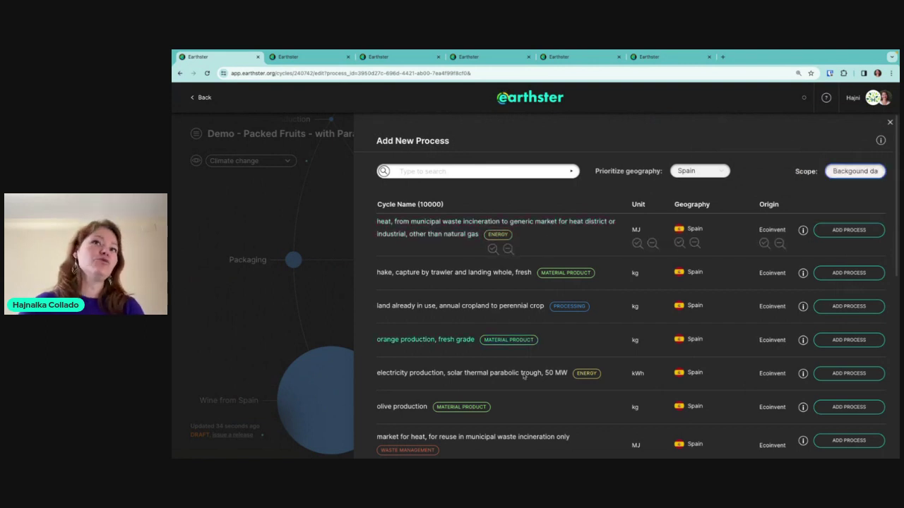
pyautogui.click(856, 171)
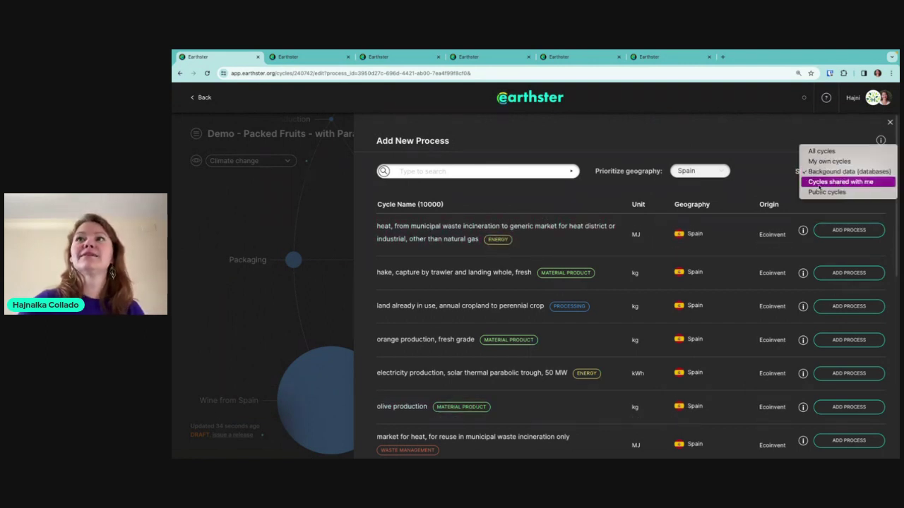
pyautogui.click(846, 184)
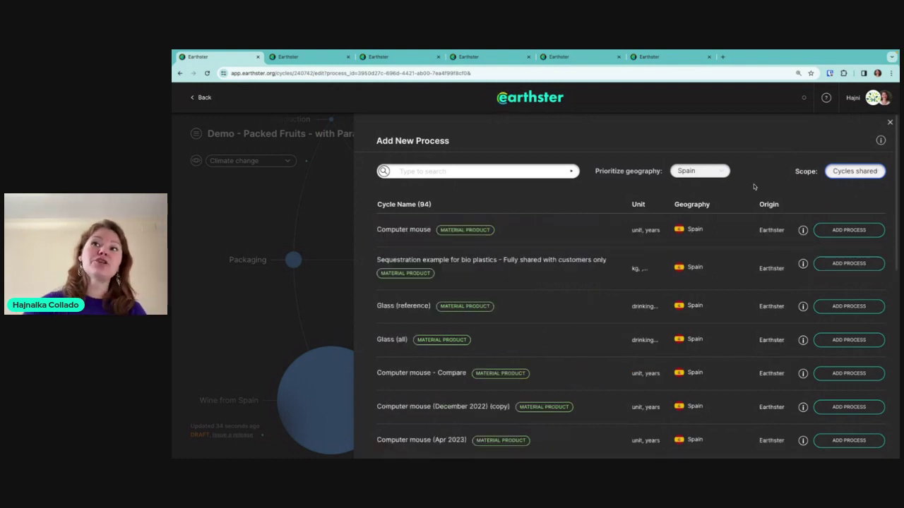
# Look through the Public cycles available as processes, and return to the workspace's home page without adding any
pyautogui.click(855, 171)
pyautogui.click(835, 182)
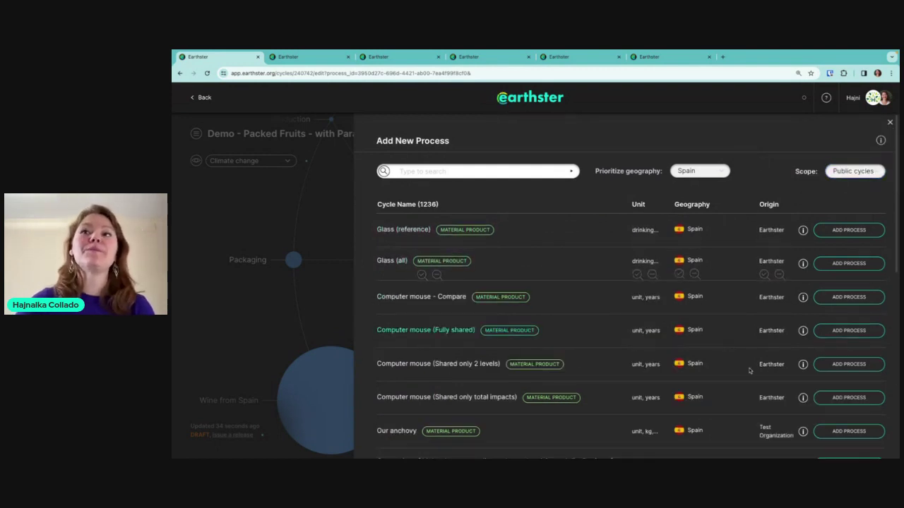
pyautogui.scroll(-2, 748, 381)
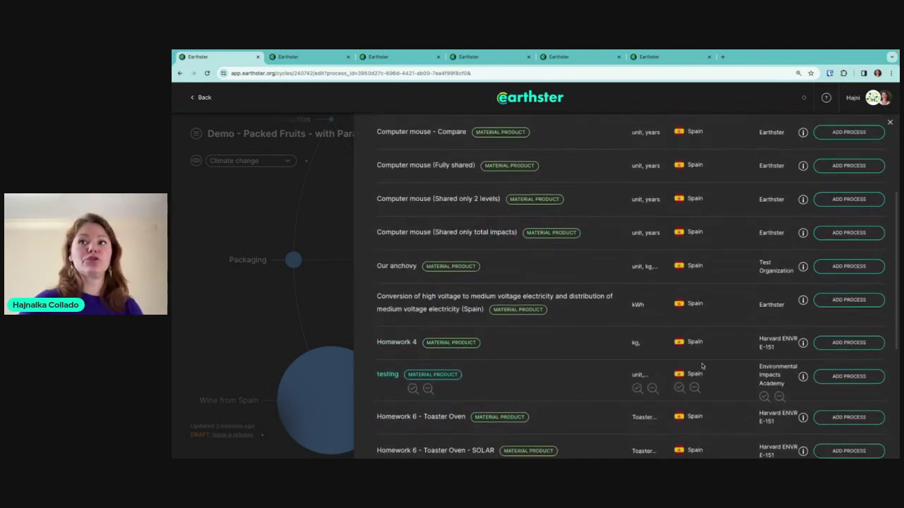
pyautogui.scroll(-2, 755, 382)
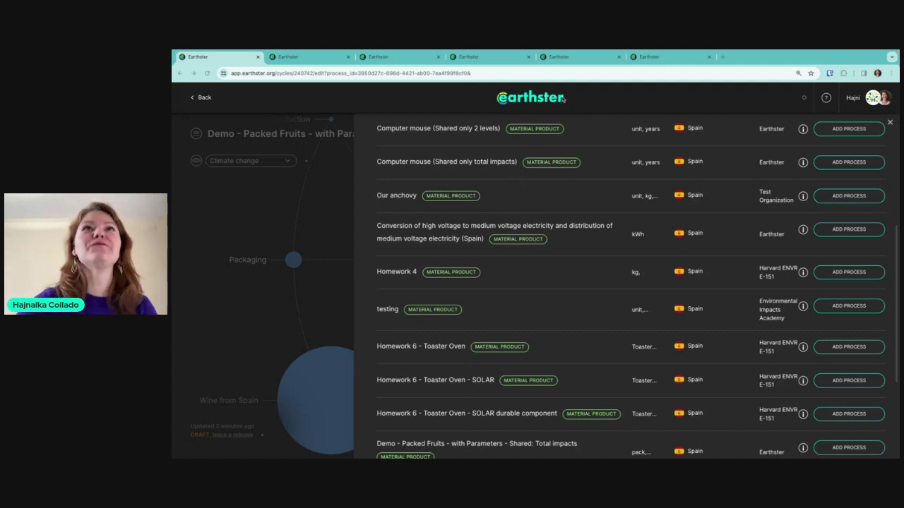
pyautogui.click(511, 99)
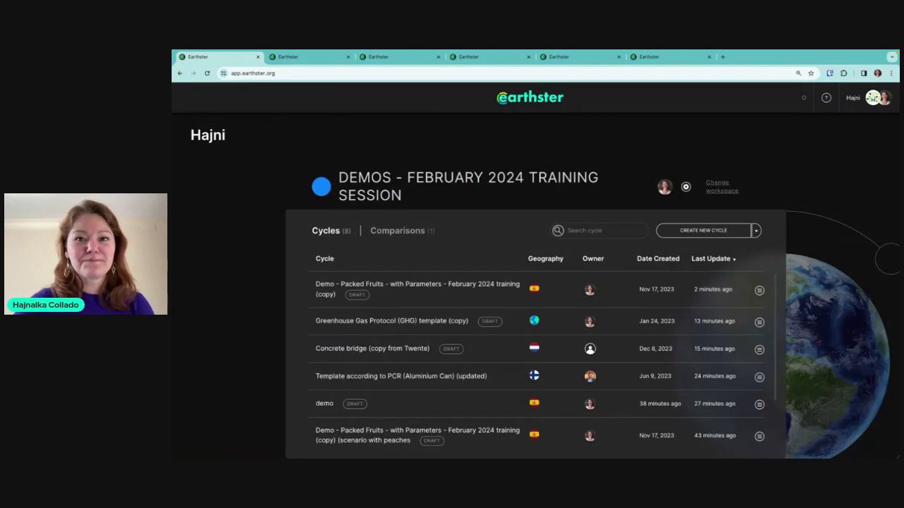